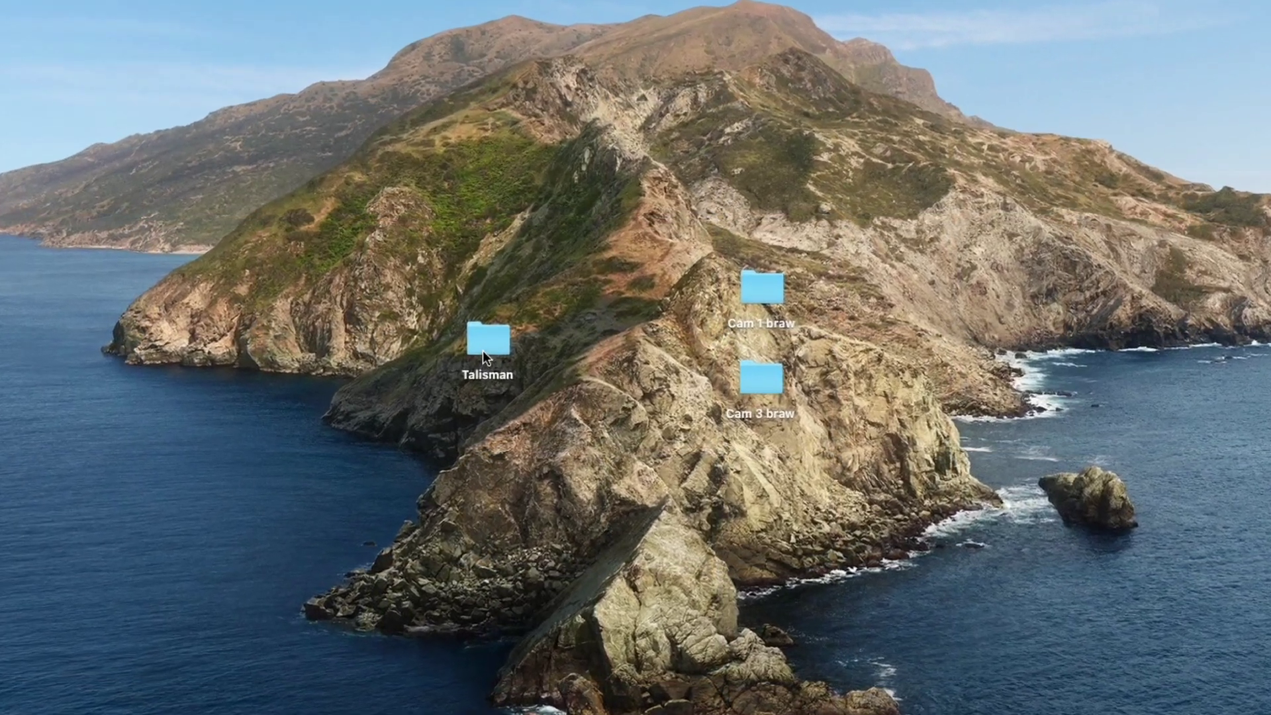
# - Set the ATEM Record Stream filename to 'Talisman' to match the desktop Talisman folder
pyautogui.click(560, 303)
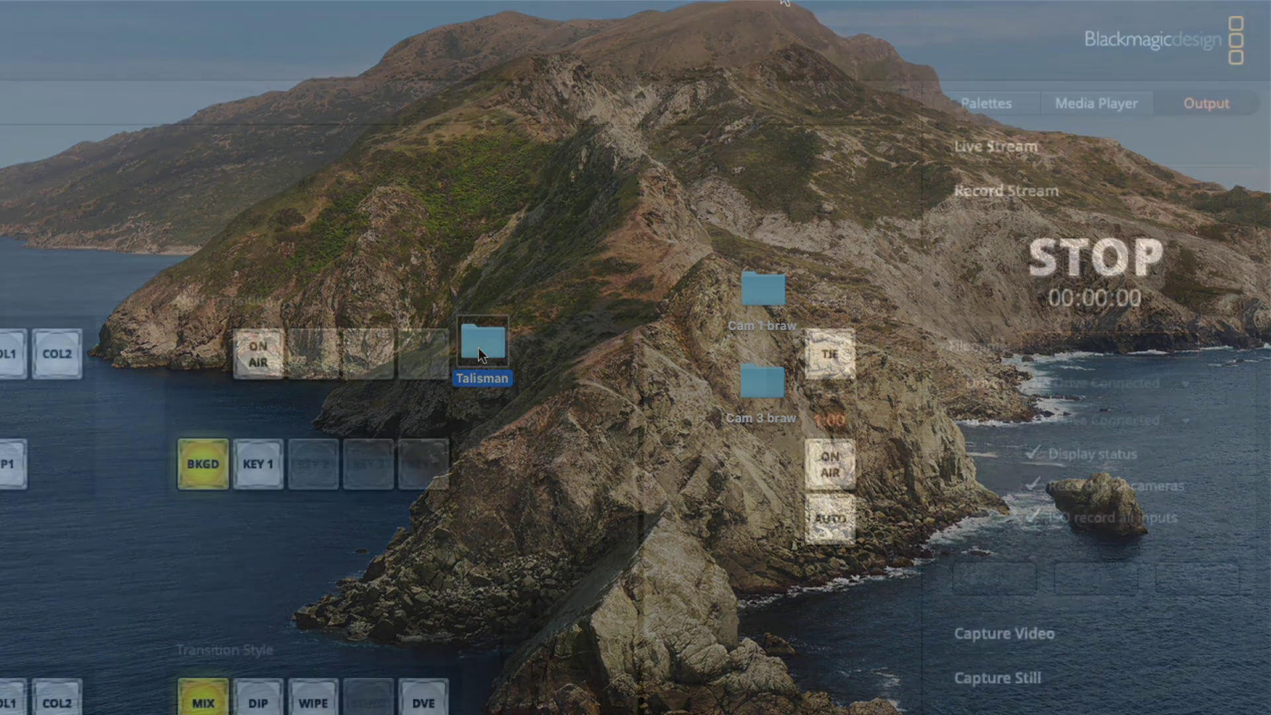
pyautogui.write('T')
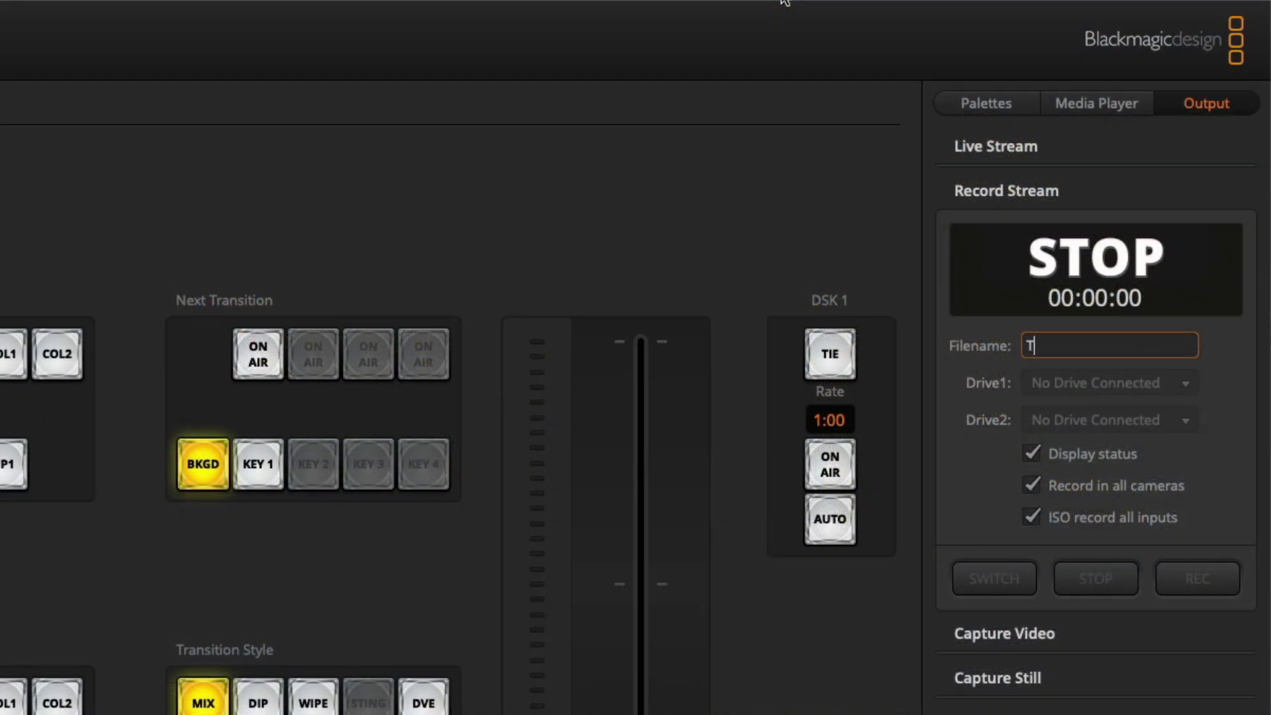
pyautogui.write('alisman')
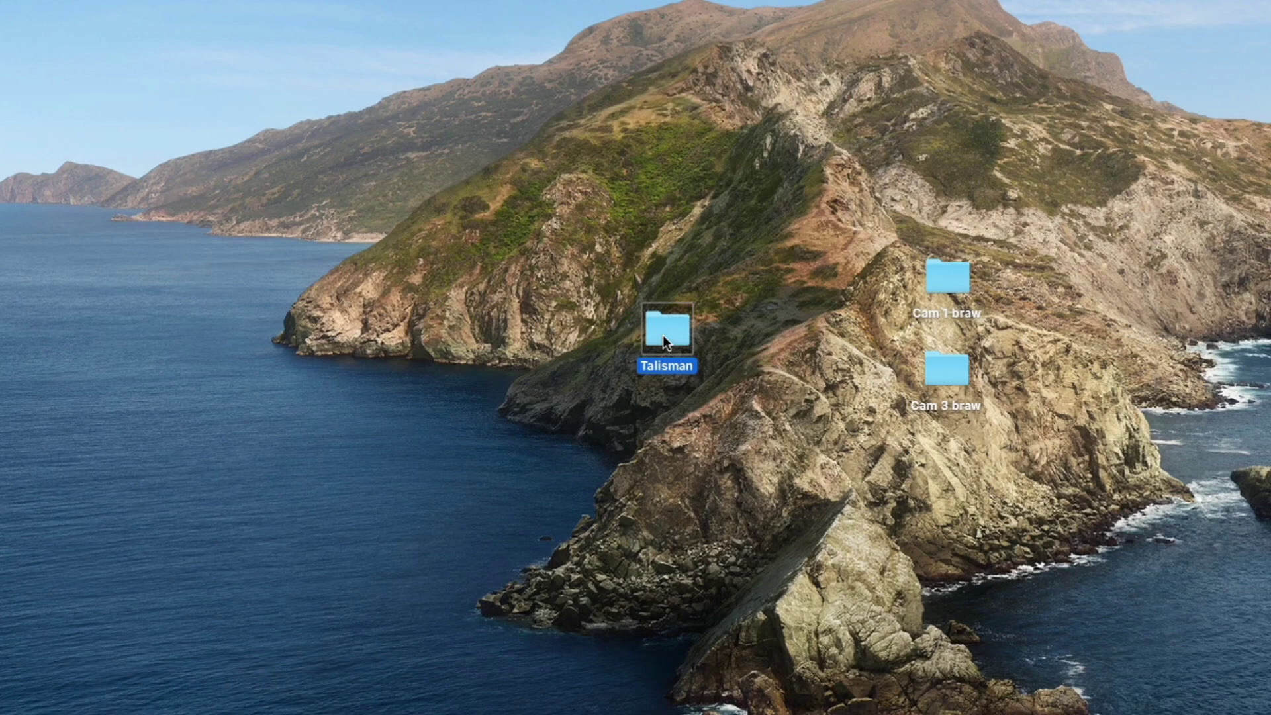
# - Open the Talisman folder, preview the MIC 1 and MIC 2 WAVs, and inspect Talisman.drp
pyautogui.doubleClick(665, 338)
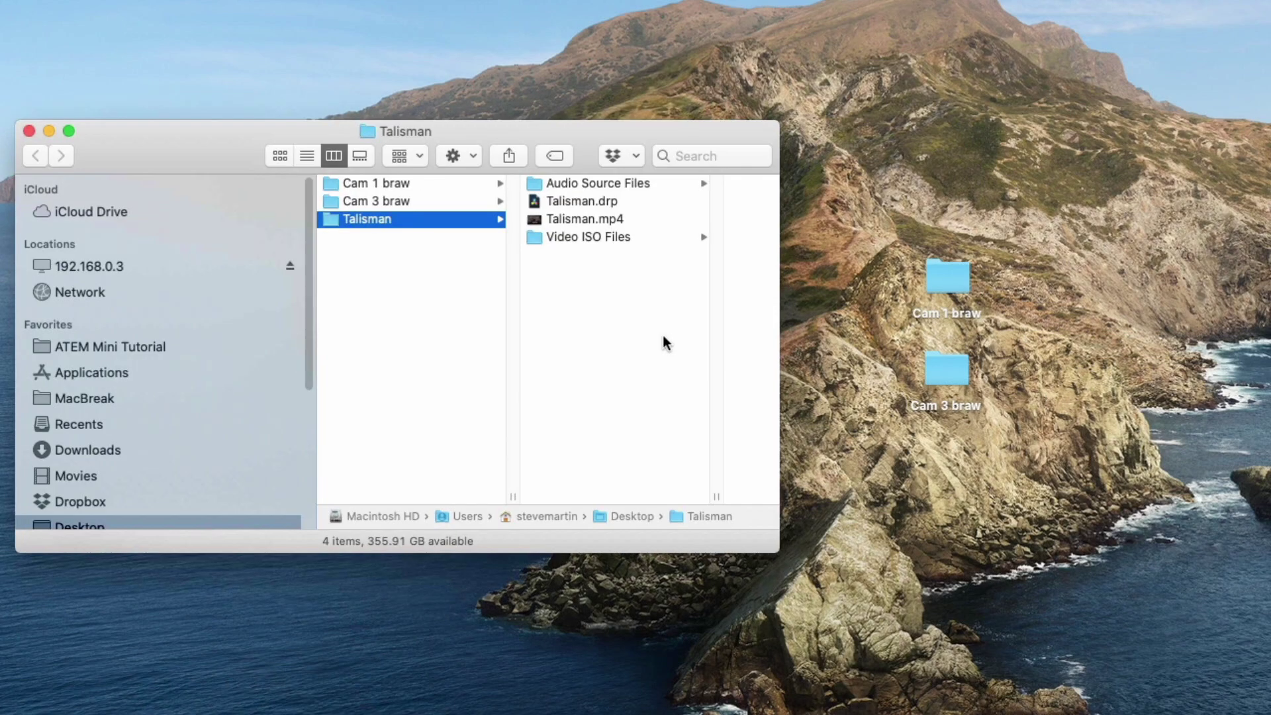
pyautogui.click(593, 183)
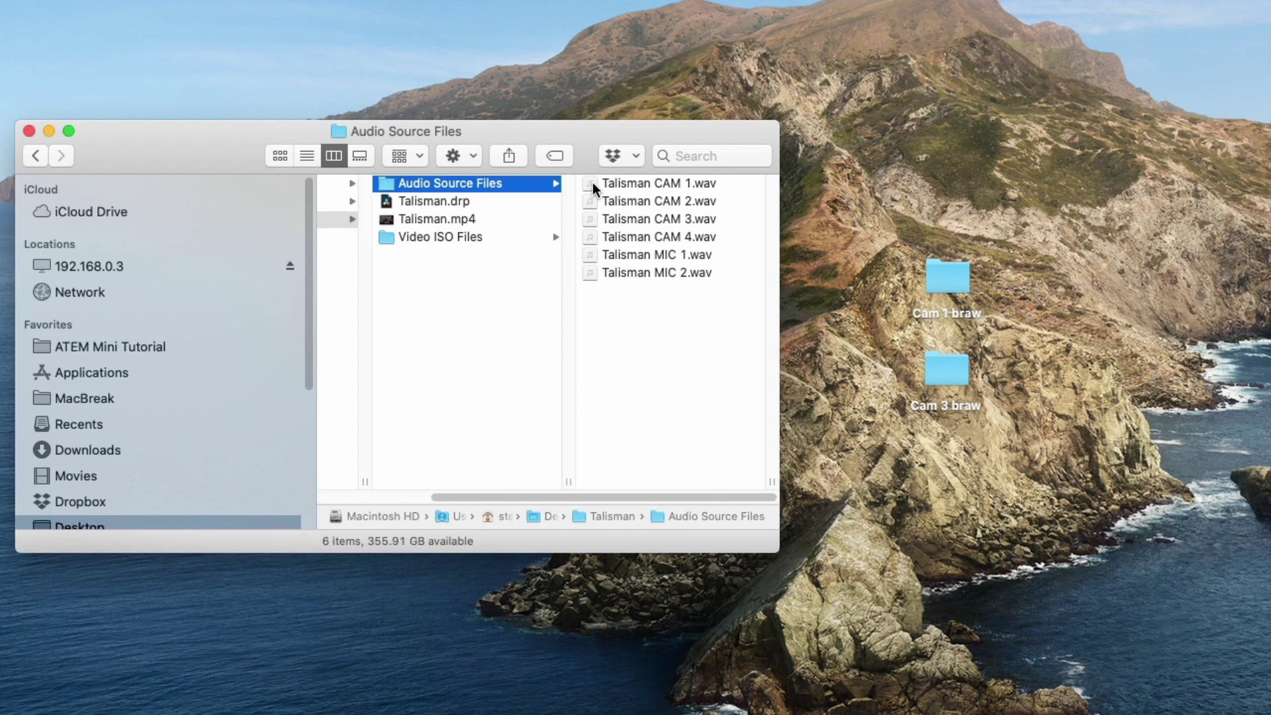
pyautogui.click(619, 257)
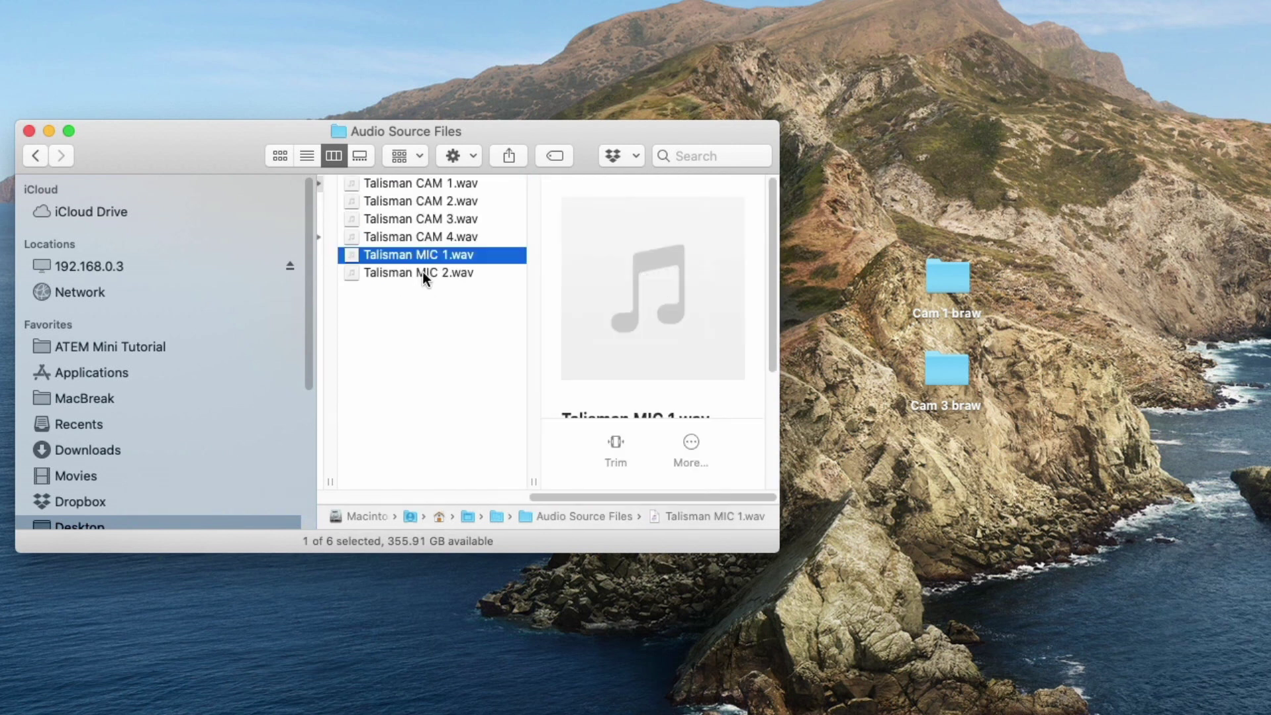
pyautogui.click(425, 273)
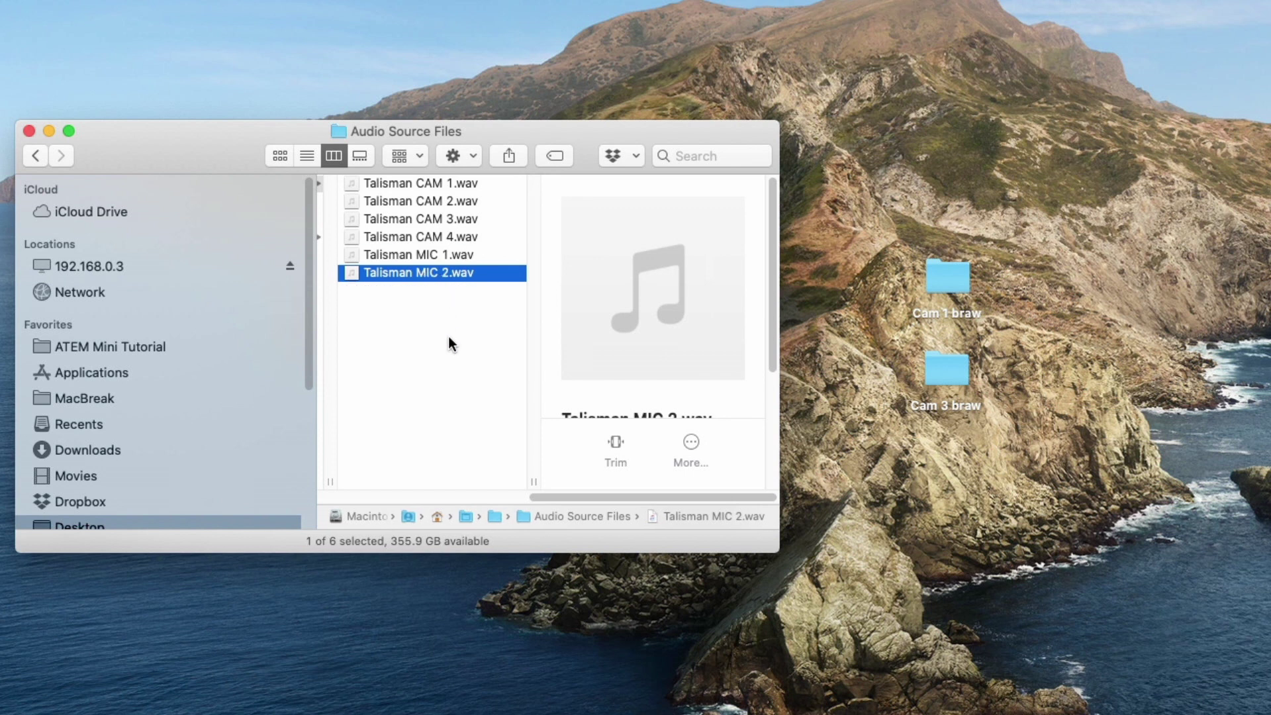
pyautogui.hscroll(-3, 447, 336)
pyautogui.hscroll(-6, 448, 336)
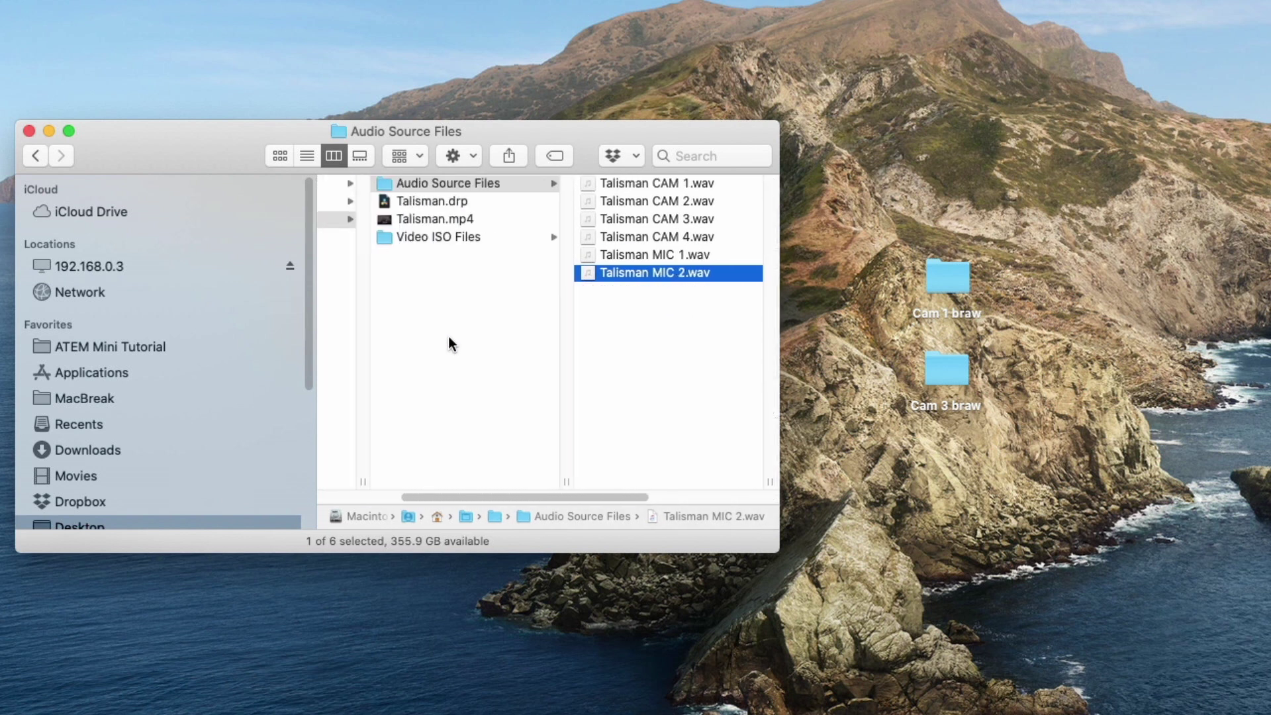
pyautogui.click(638, 204)
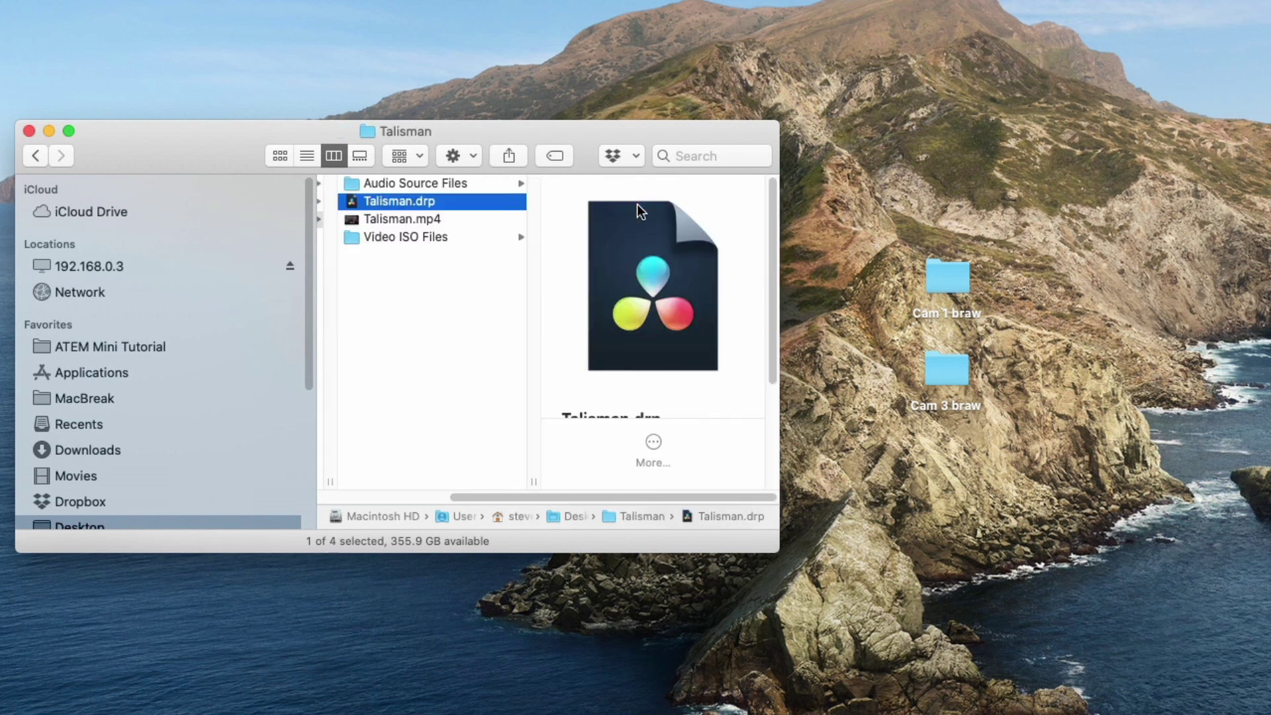
# - Quick Look Talisman.mp4 and skim the program video forward to about 01:09
pyautogui.click(457, 221)
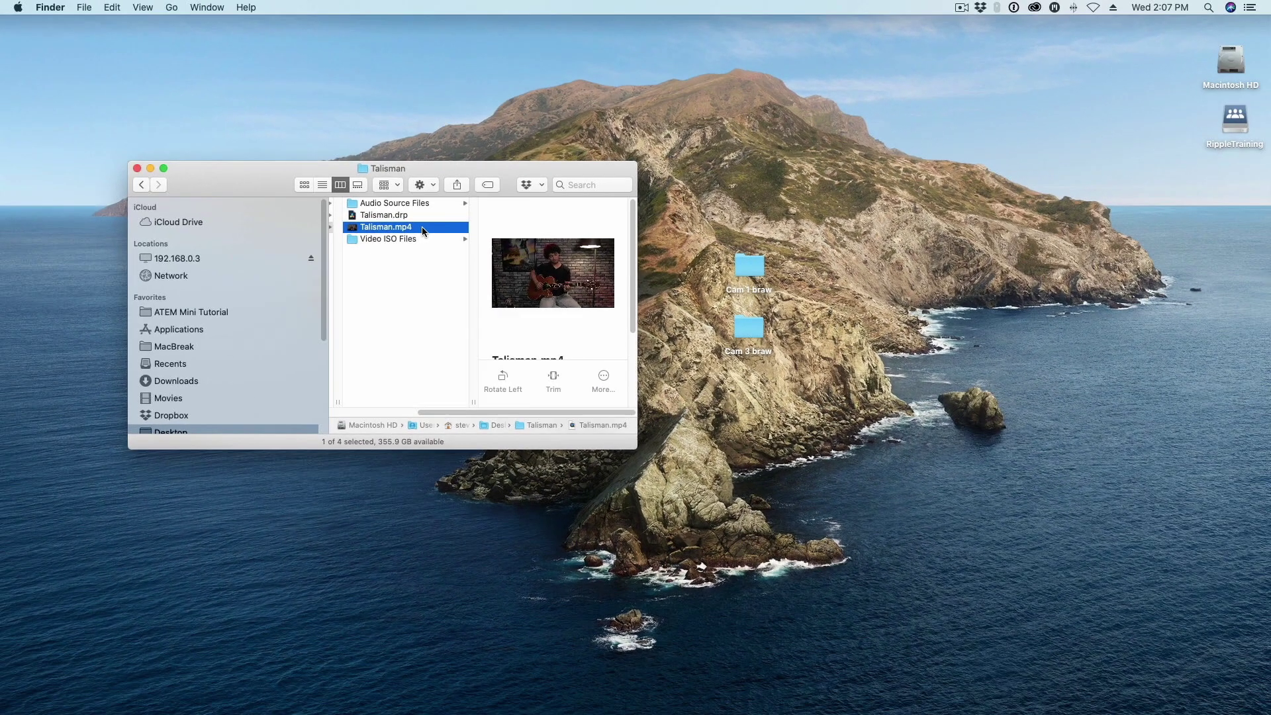
pyautogui.press('space')
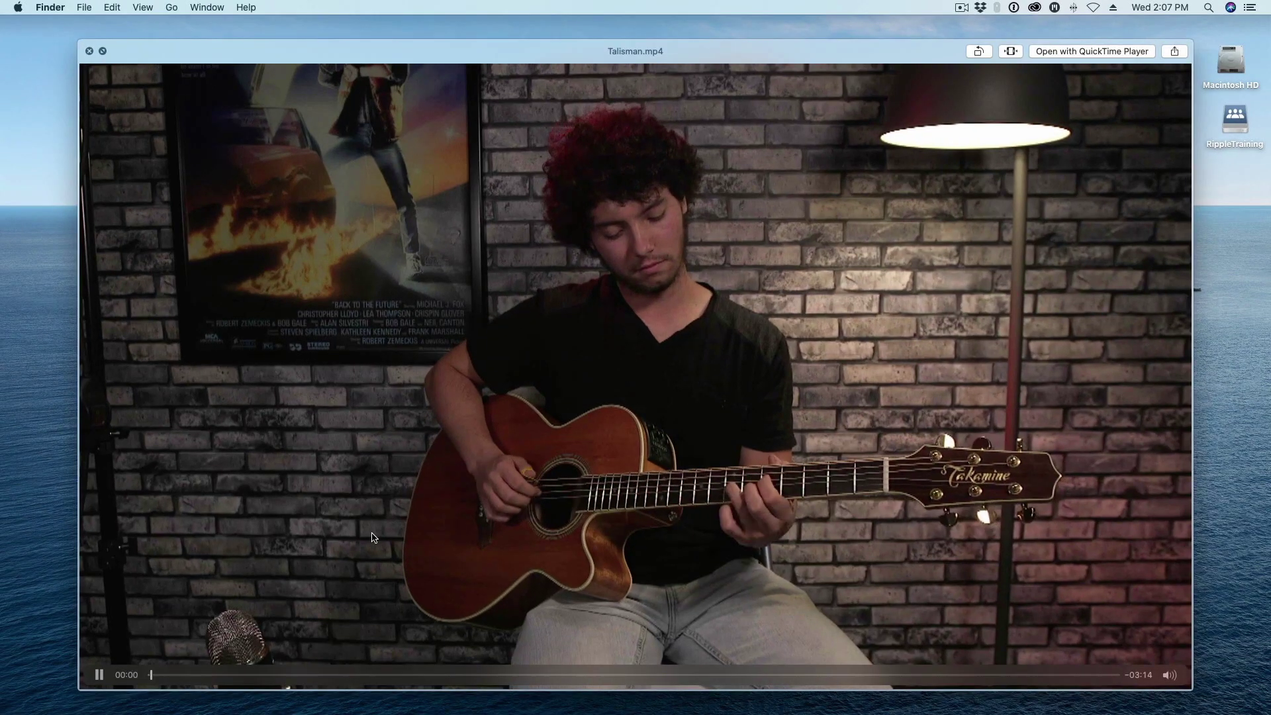
pyautogui.click(170, 674)
pyautogui.moveTo(170, 674); pyautogui.dragTo(745, 706)
pyautogui.press('space')
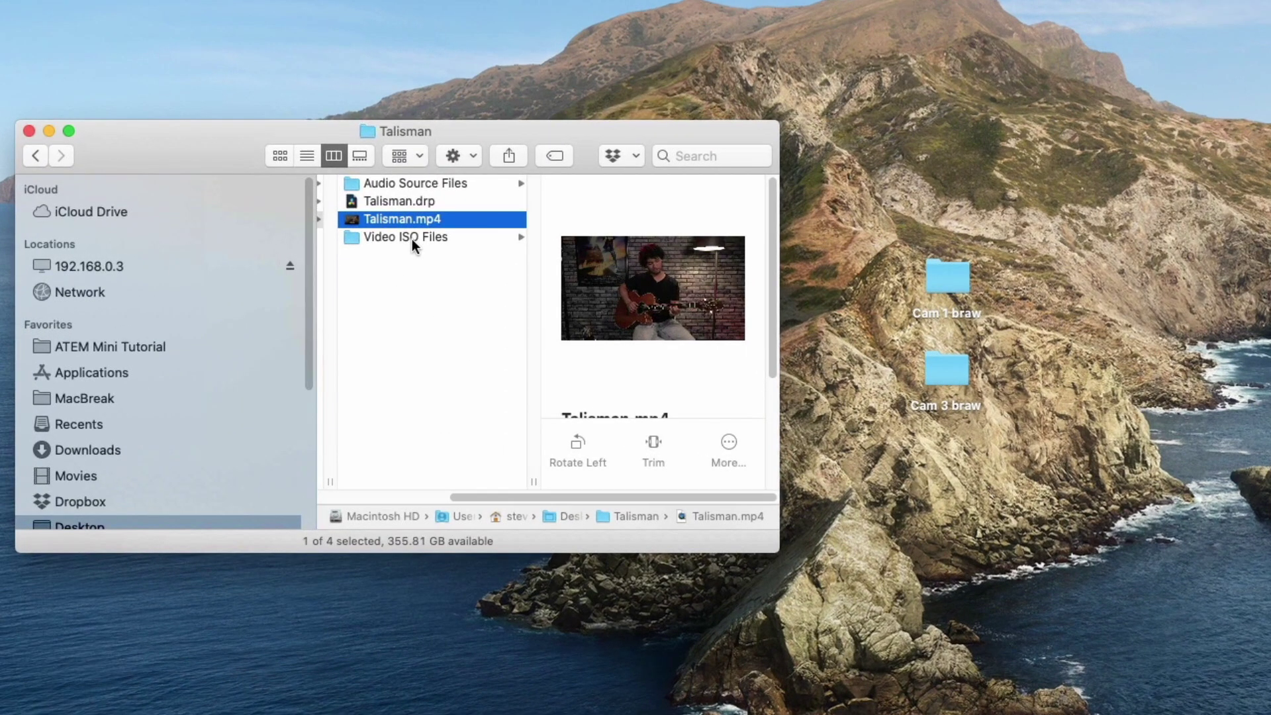
# - In Video ISO Files, Quick Look Talisman CAM 1.mp4 and skim it to about 01:12
pyautogui.click(412, 239)
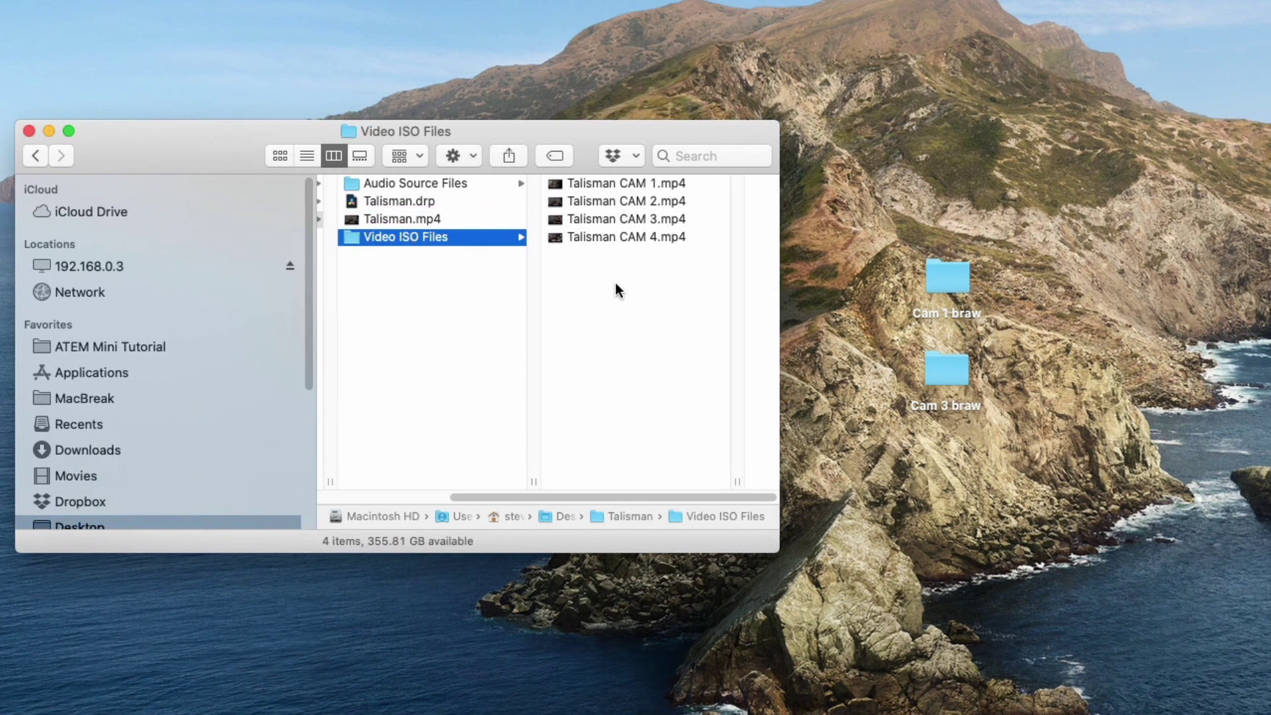
pyautogui.click(597, 184)
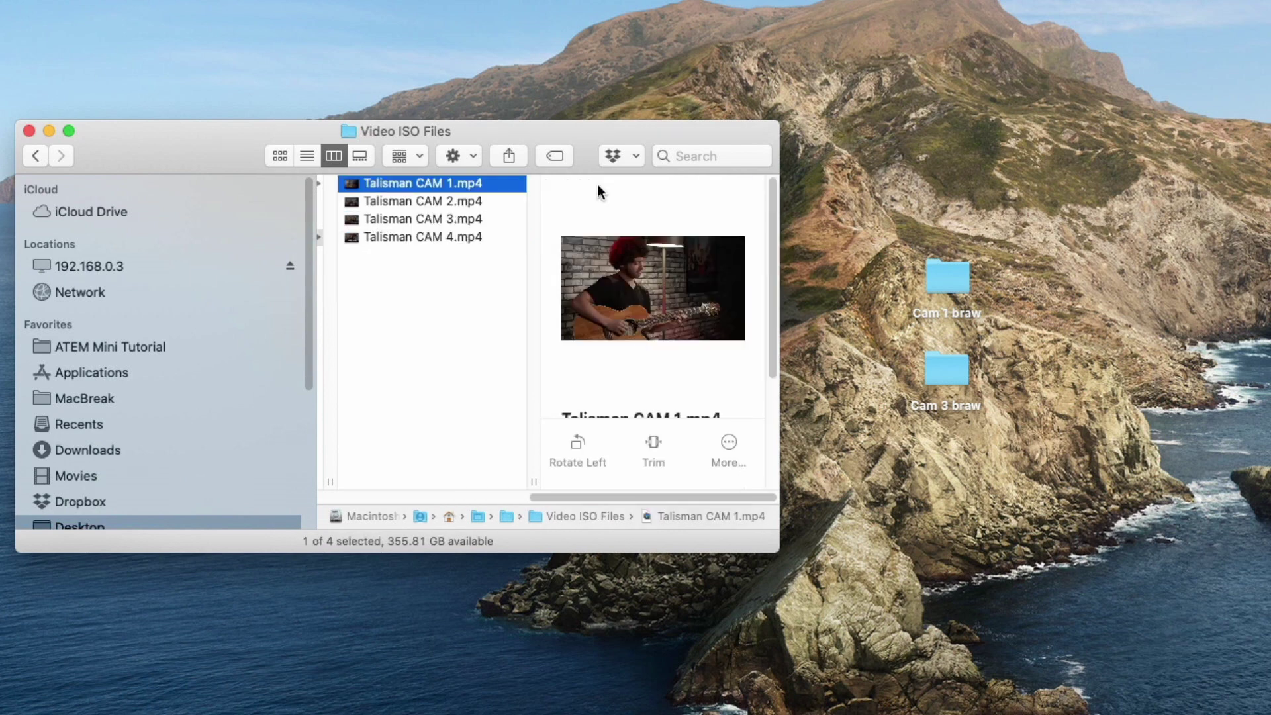
pyautogui.press('space')
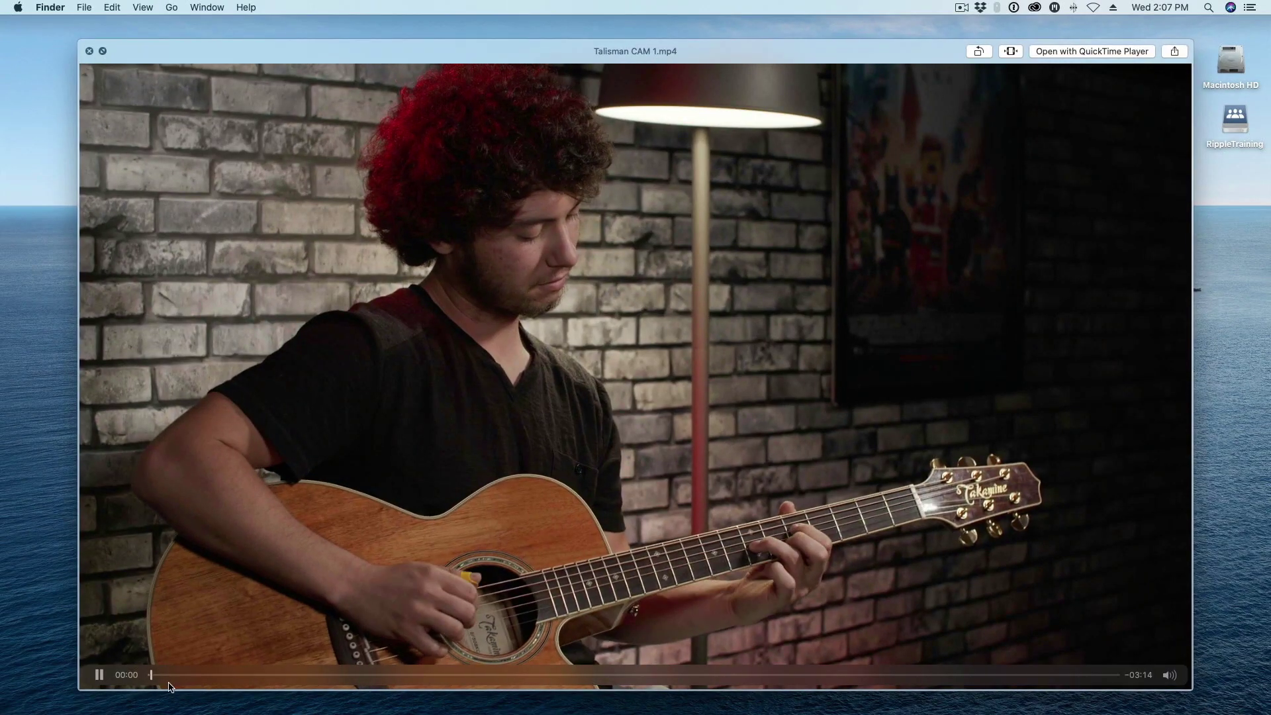
pyautogui.click(175, 675)
pyautogui.moveTo(175, 675); pyautogui.dragTo(909, 692)
pyautogui.press('space')
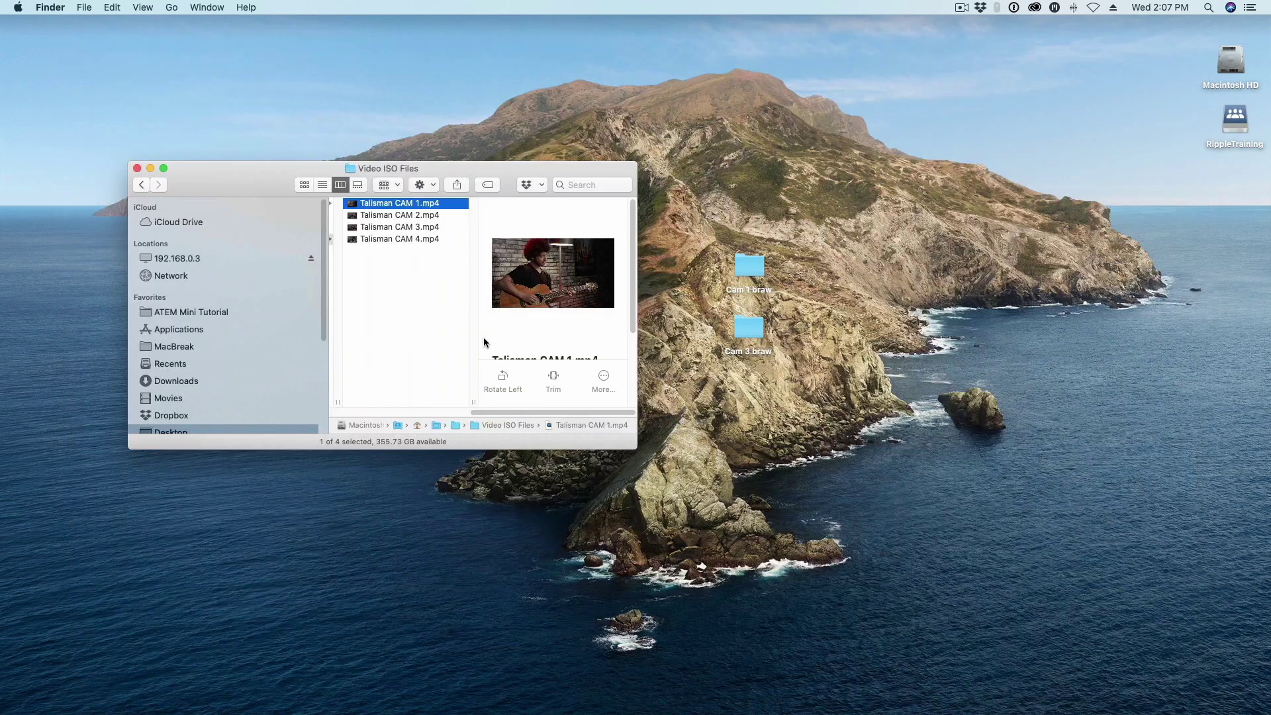
# - Open the Cam 1 braw and Cam 3 braw desktop folders to reach their .braw files
pyautogui.click(423, 320)
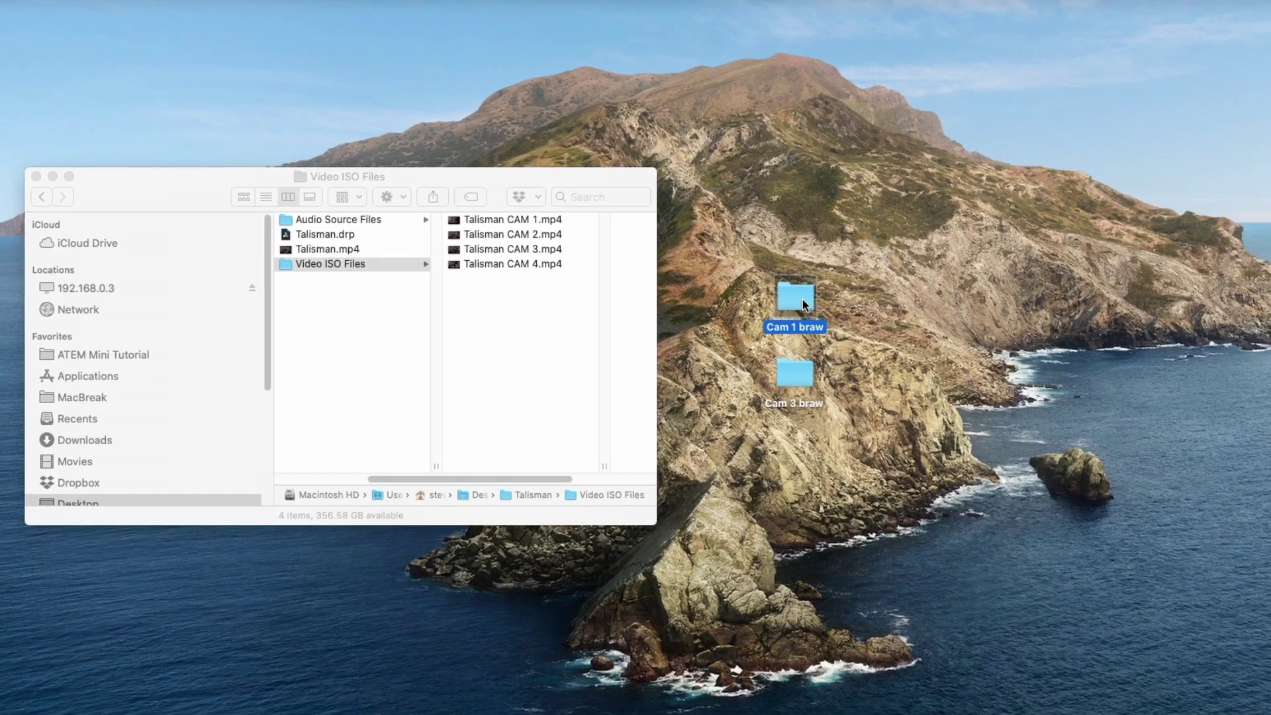
pyautogui.doubleClick(946, 282)
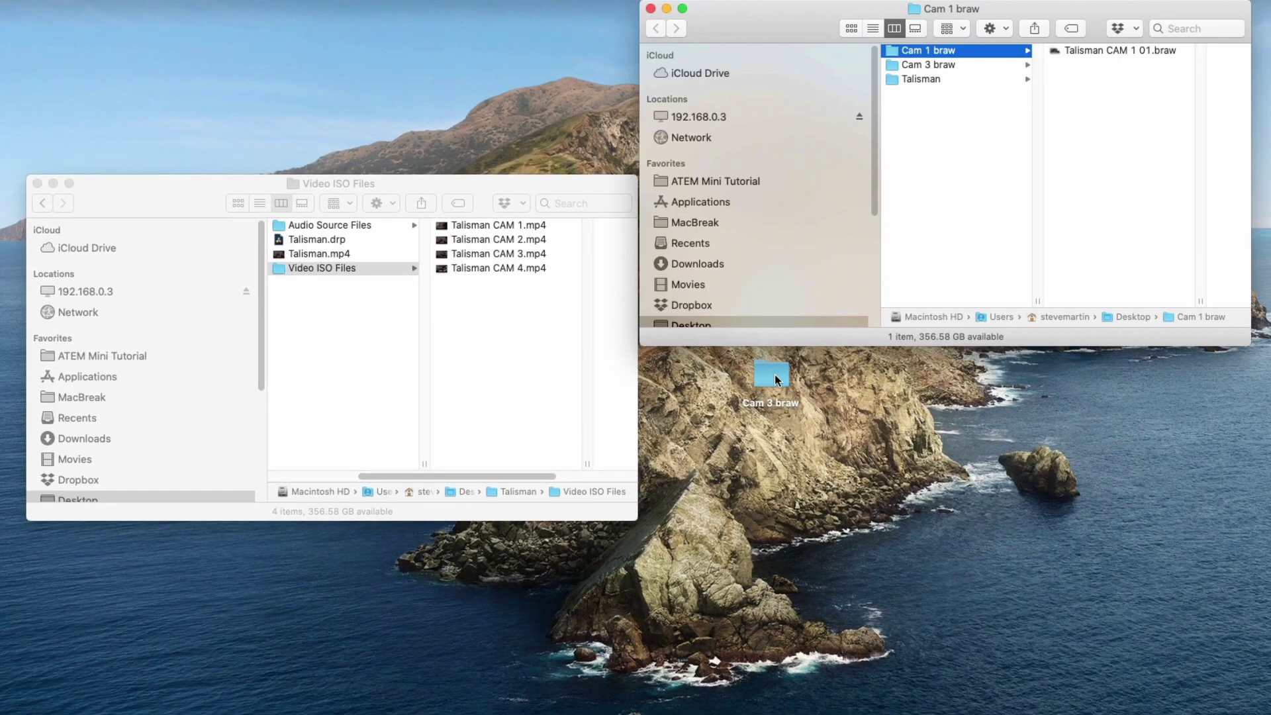
pyautogui.doubleClick(774, 374)
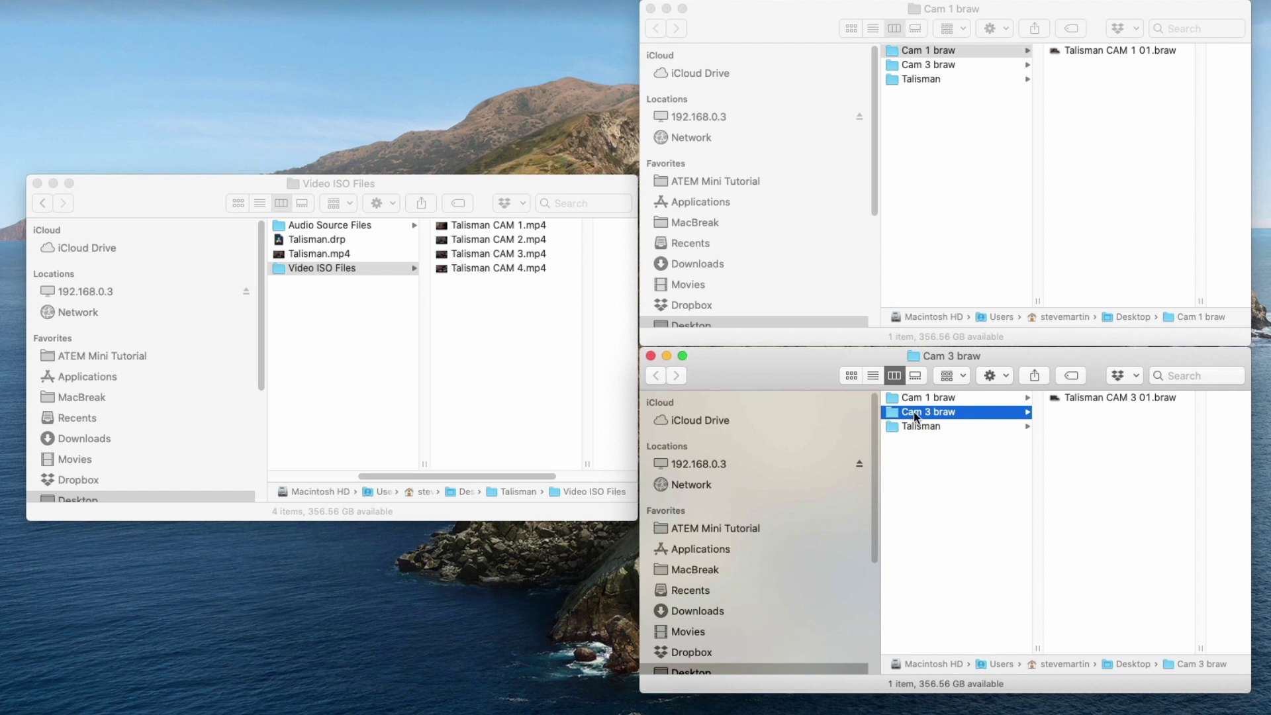
pyautogui.click(1100, 396)
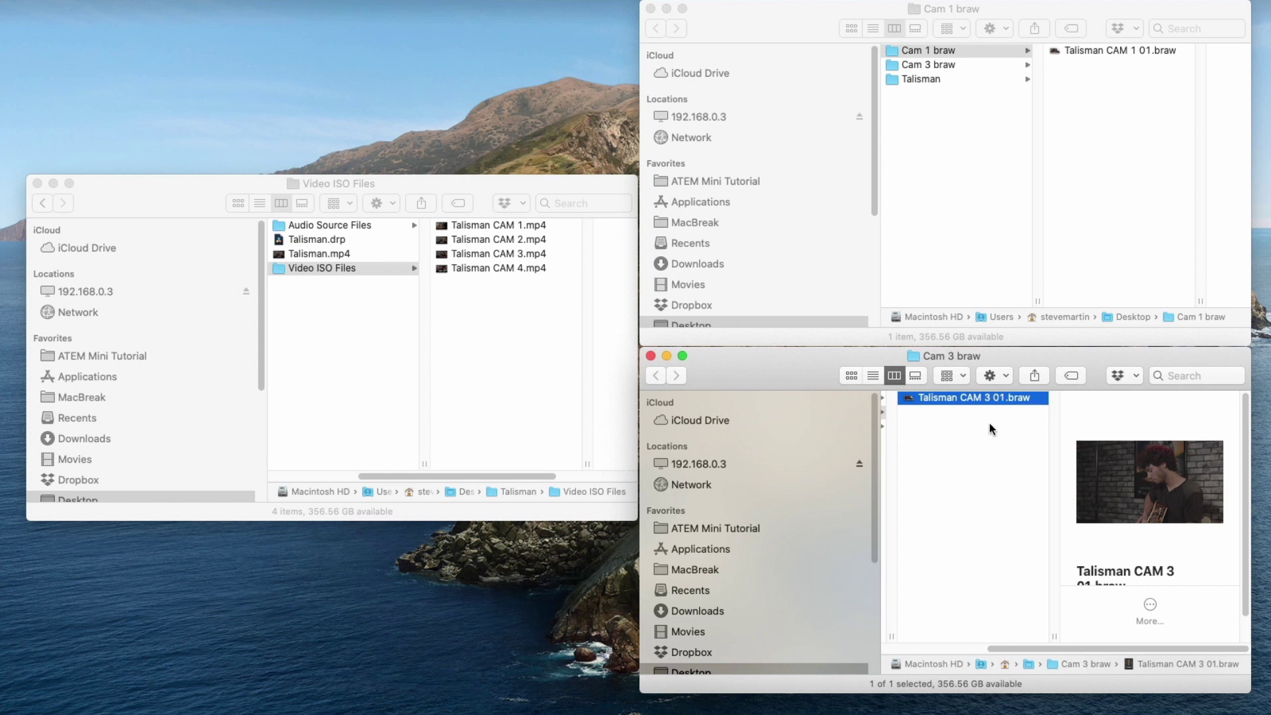
# - Move Talisman CAM 1 01.braw and Talisman CAM 3 01.braw into the Video ISO Files folder
pyautogui.click(1038, 77)
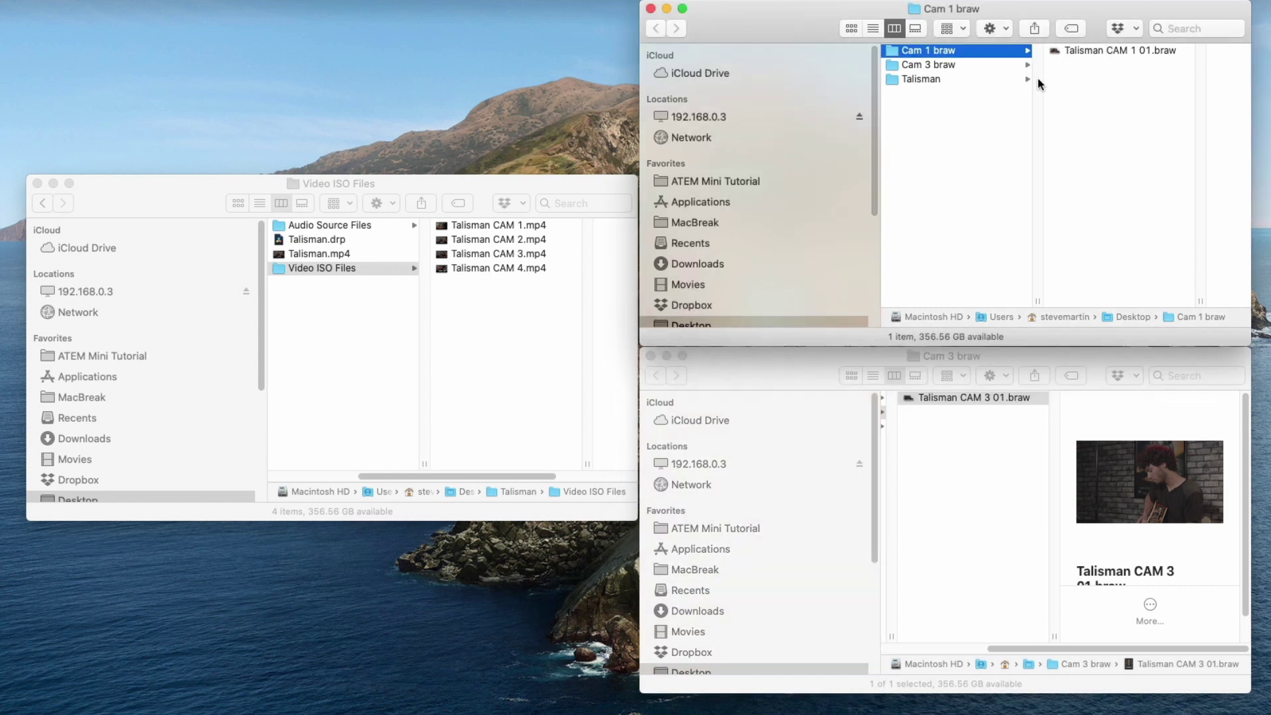
pyautogui.click(1090, 51)
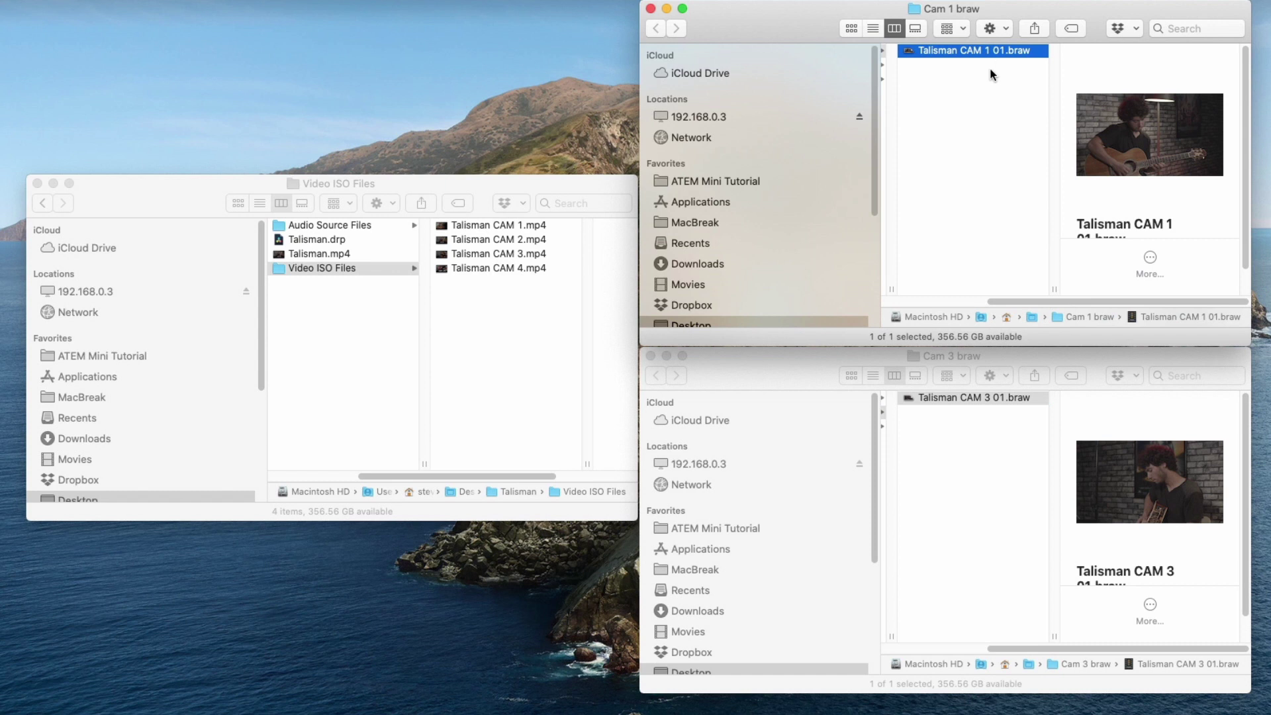
pyautogui.moveTo(925, 51); pyautogui.dragTo(477, 344)
pyautogui.moveTo(936, 397); pyautogui.dragTo(336, 336)
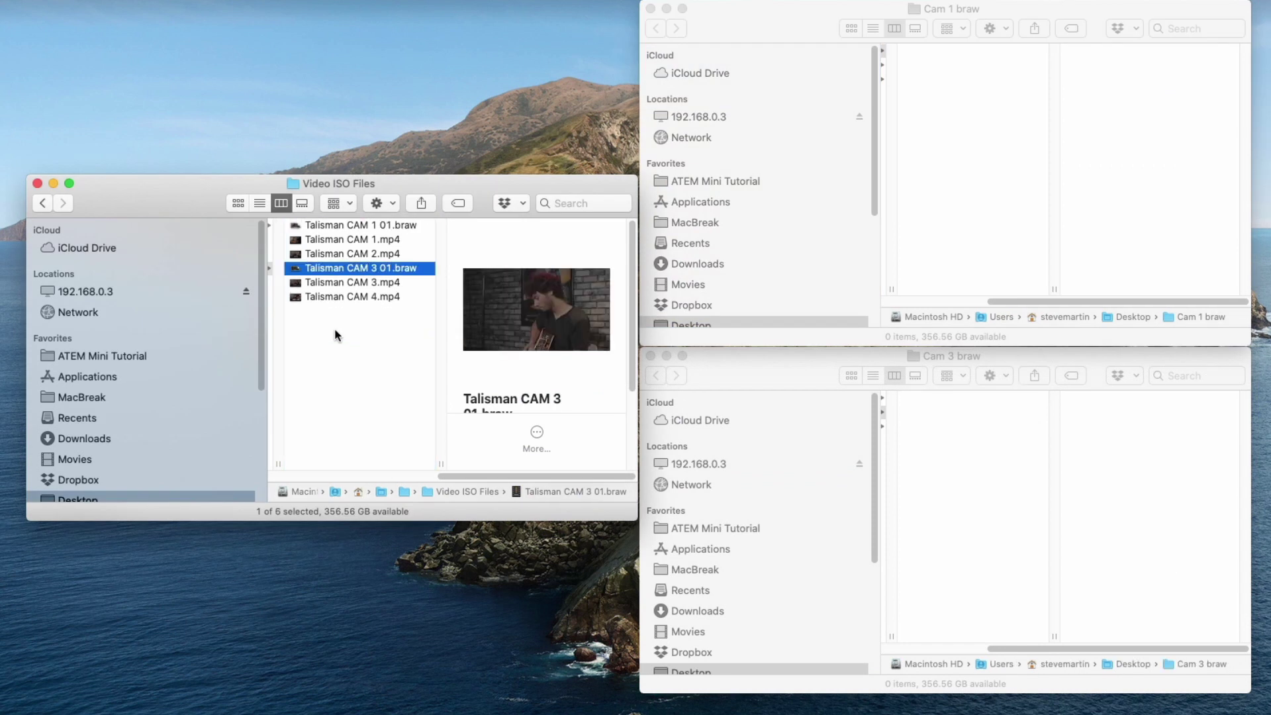
pyautogui.hscroll(-3, 335, 329)
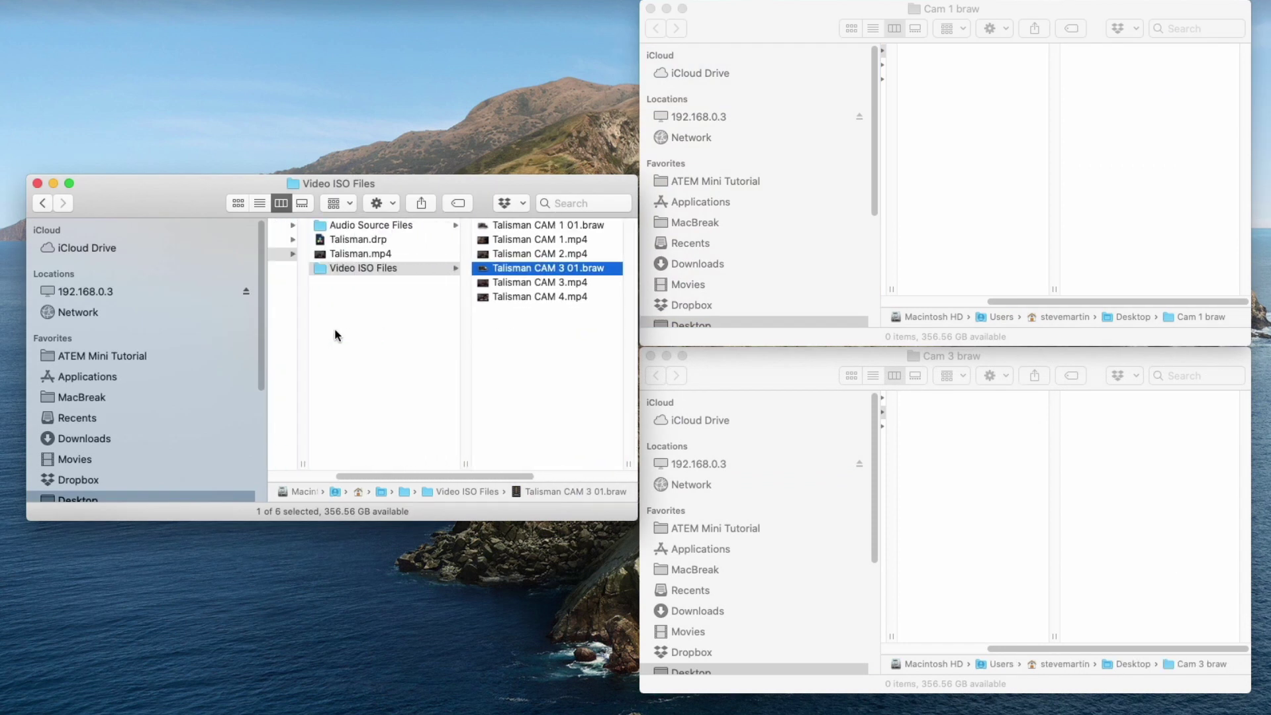
# - Open Talisman.drp in DaVinci Resolve and move from the Edit page to the Cut page
pyautogui.doubleClick(391, 238)
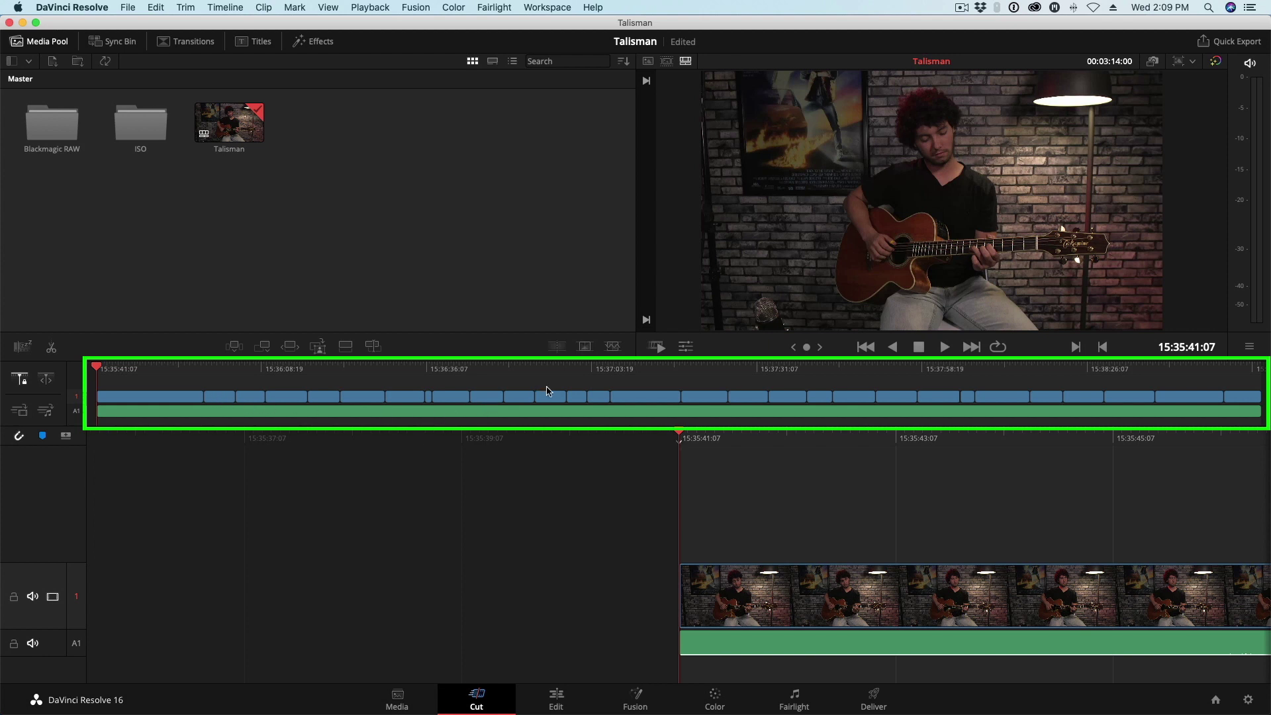
pyautogui.click(556, 703)
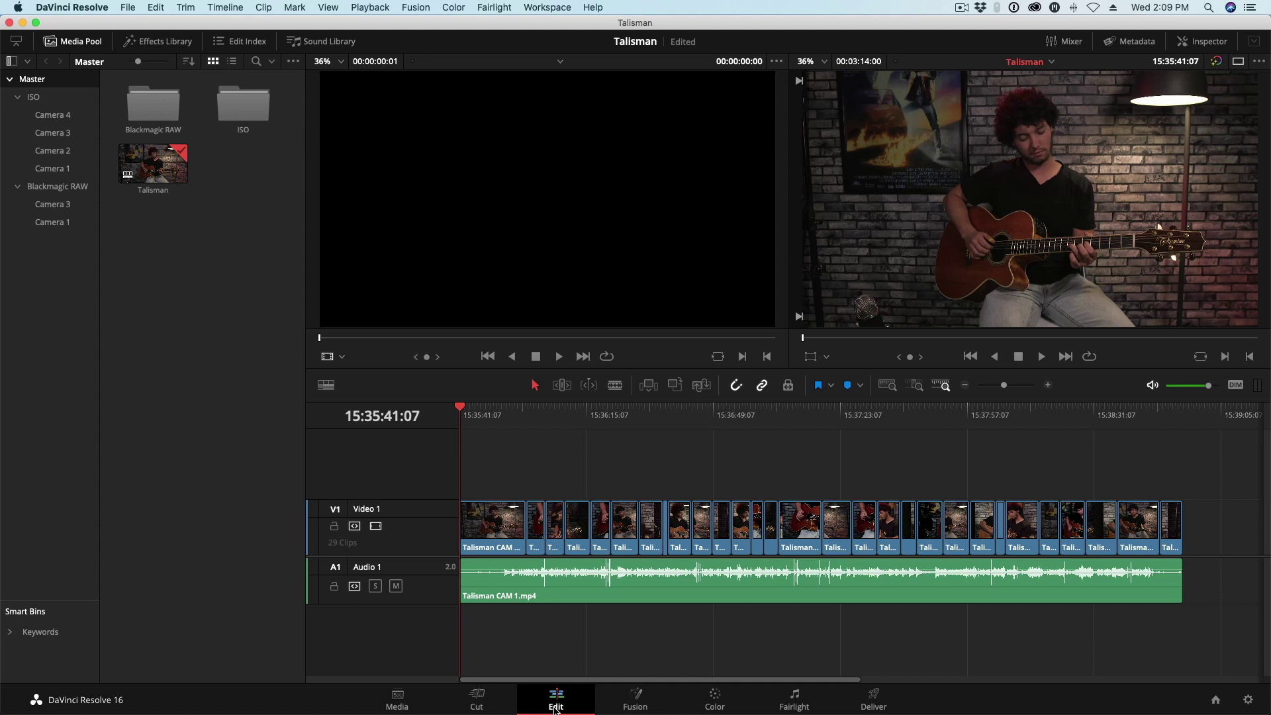
pyautogui.click(485, 708)
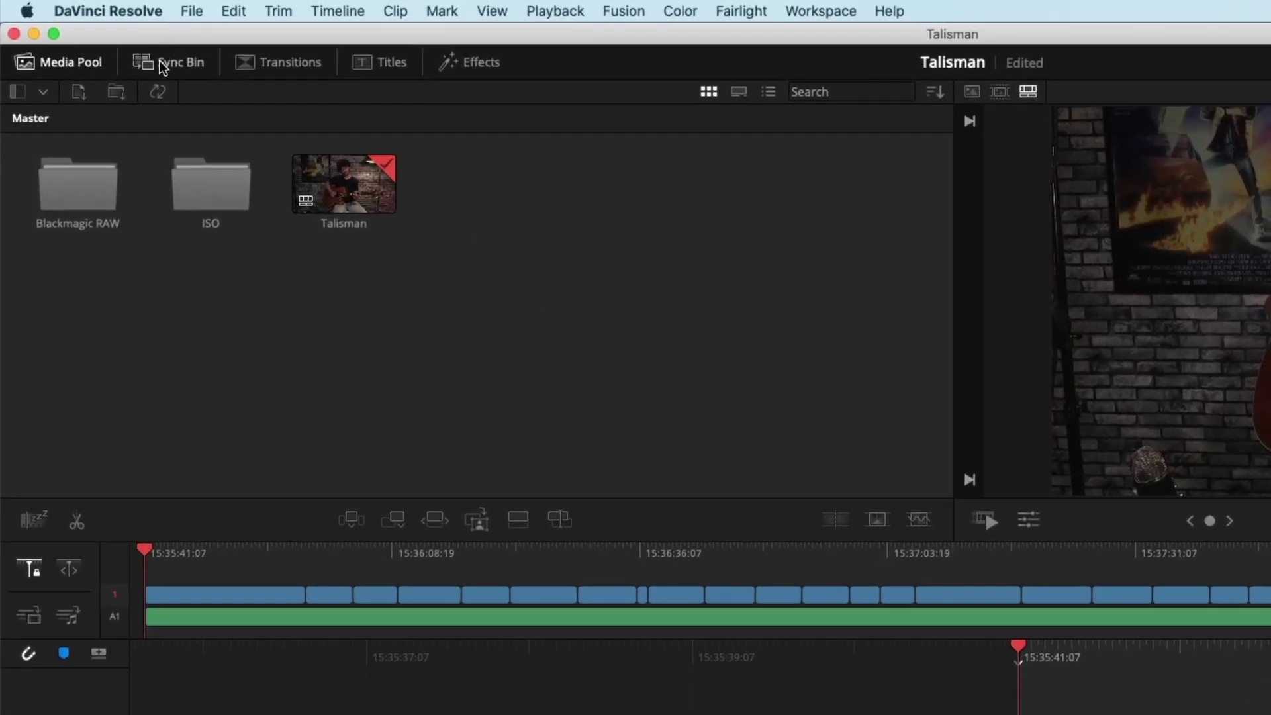
# - Show the four synced angles in the Sync Bin, play the timeline and pick Camera 2
pyautogui.click(180, 62)
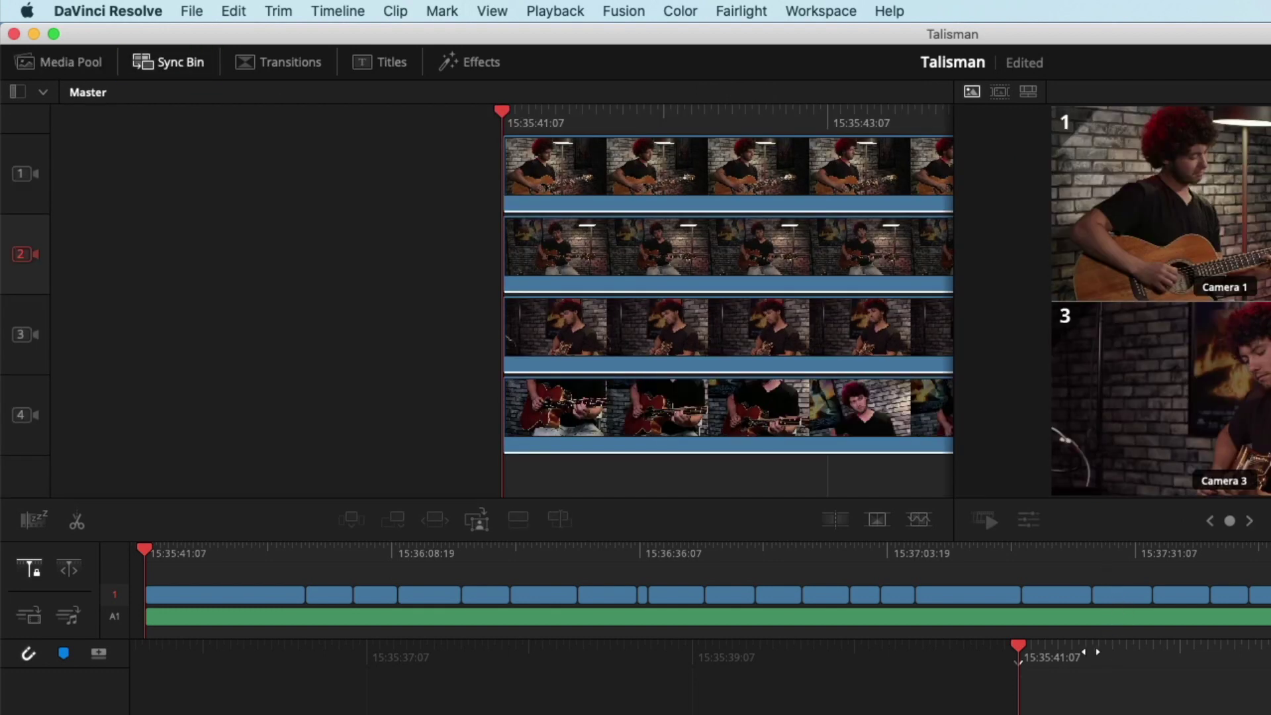
pyautogui.moveTo(1078, 653); pyautogui.dragTo(1003, 646)
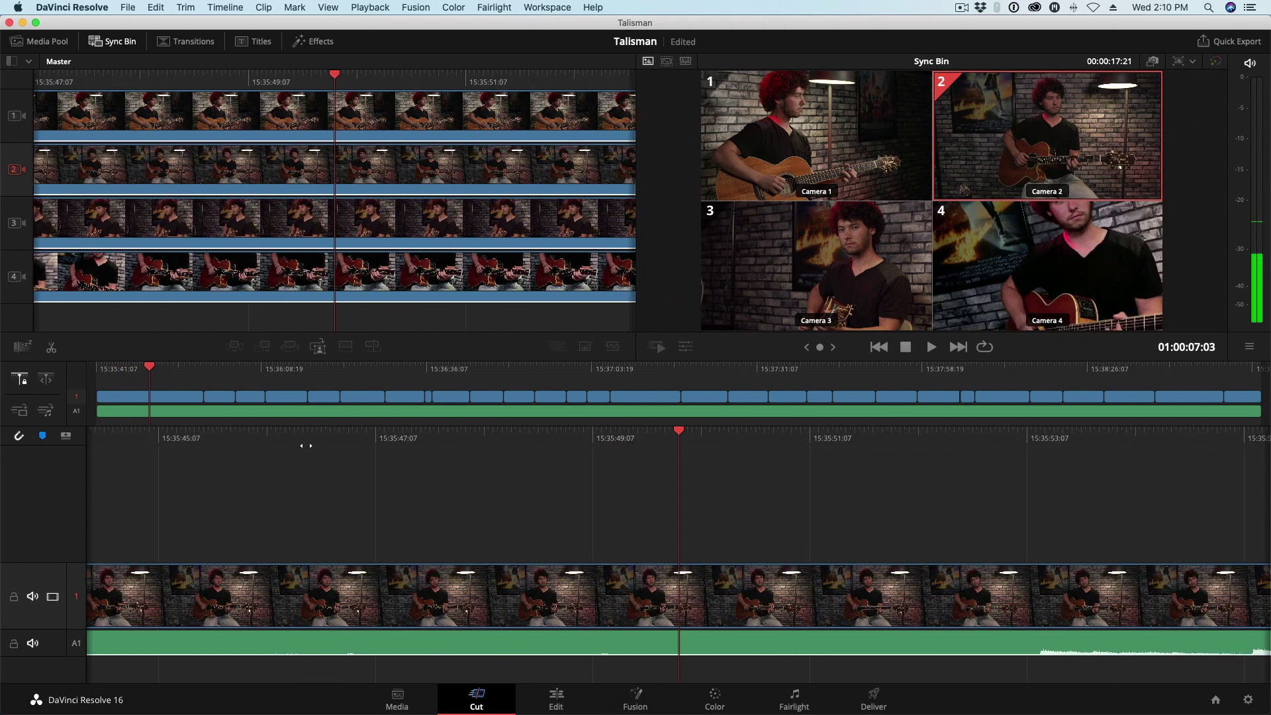
pyautogui.press('space')
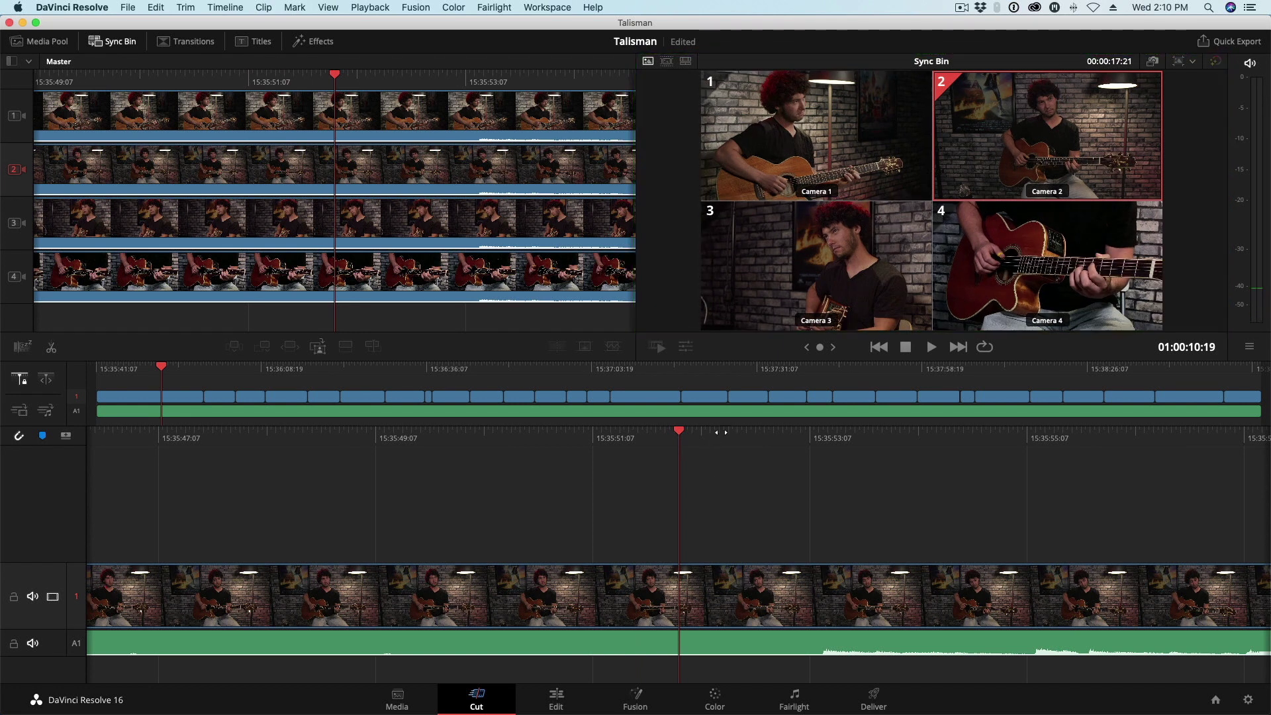
pyautogui.press('space')
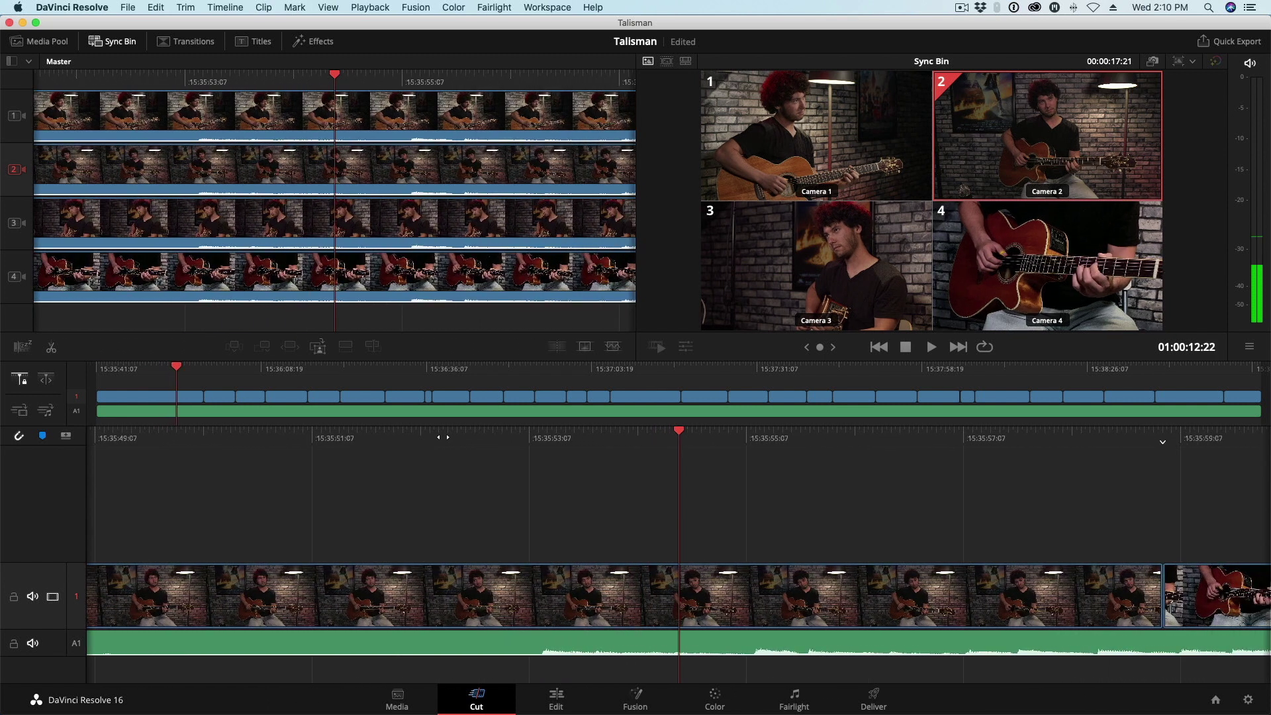
pyautogui.click(974, 95)
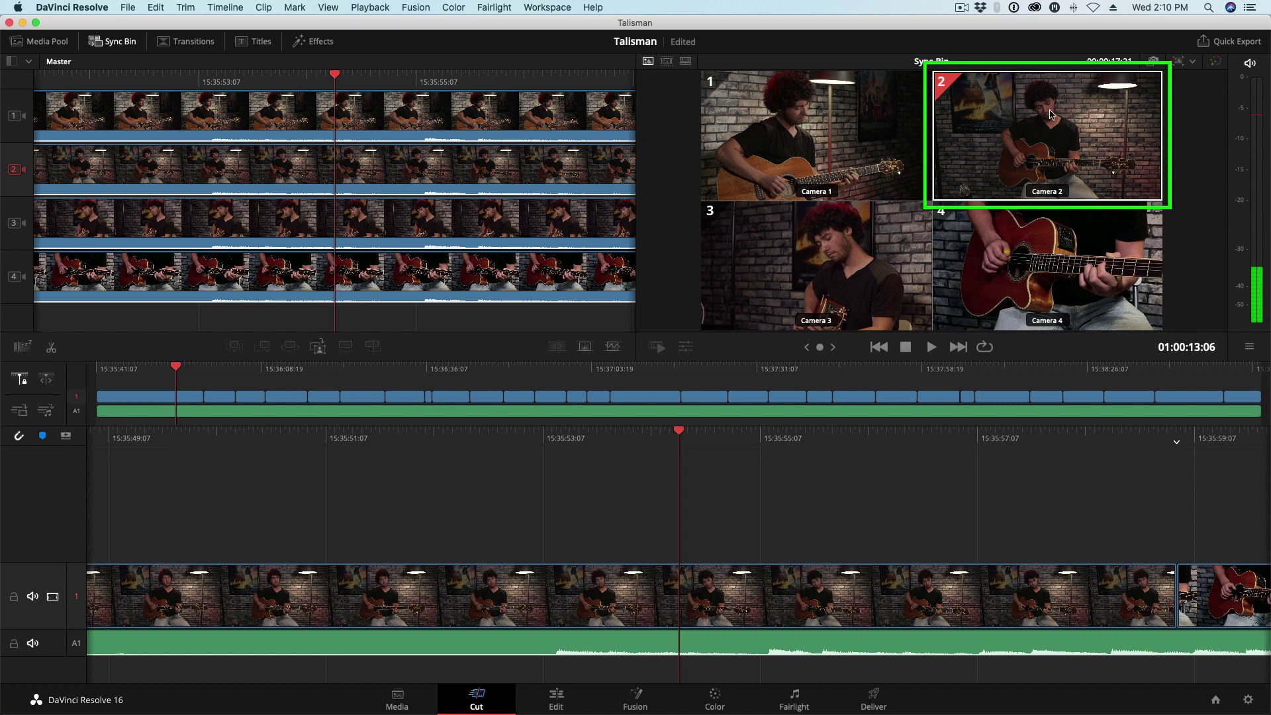
pyautogui.click(716, 599)
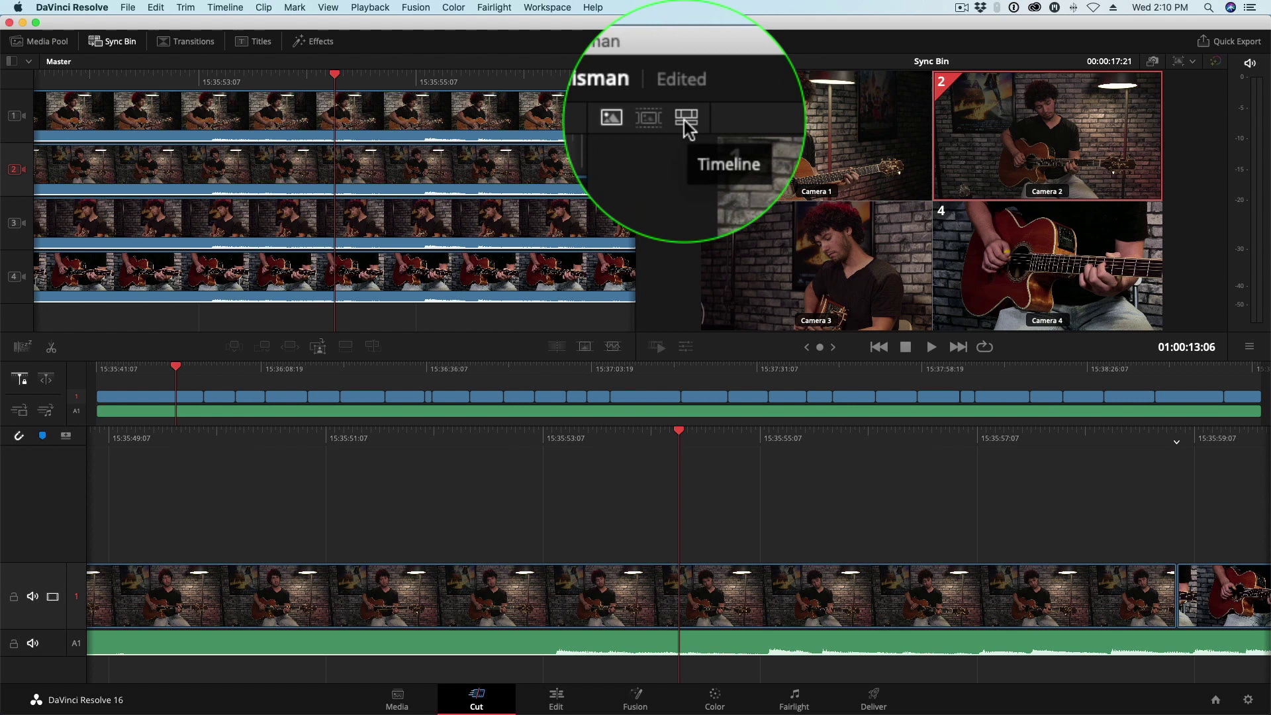
pyautogui.click(685, 61)
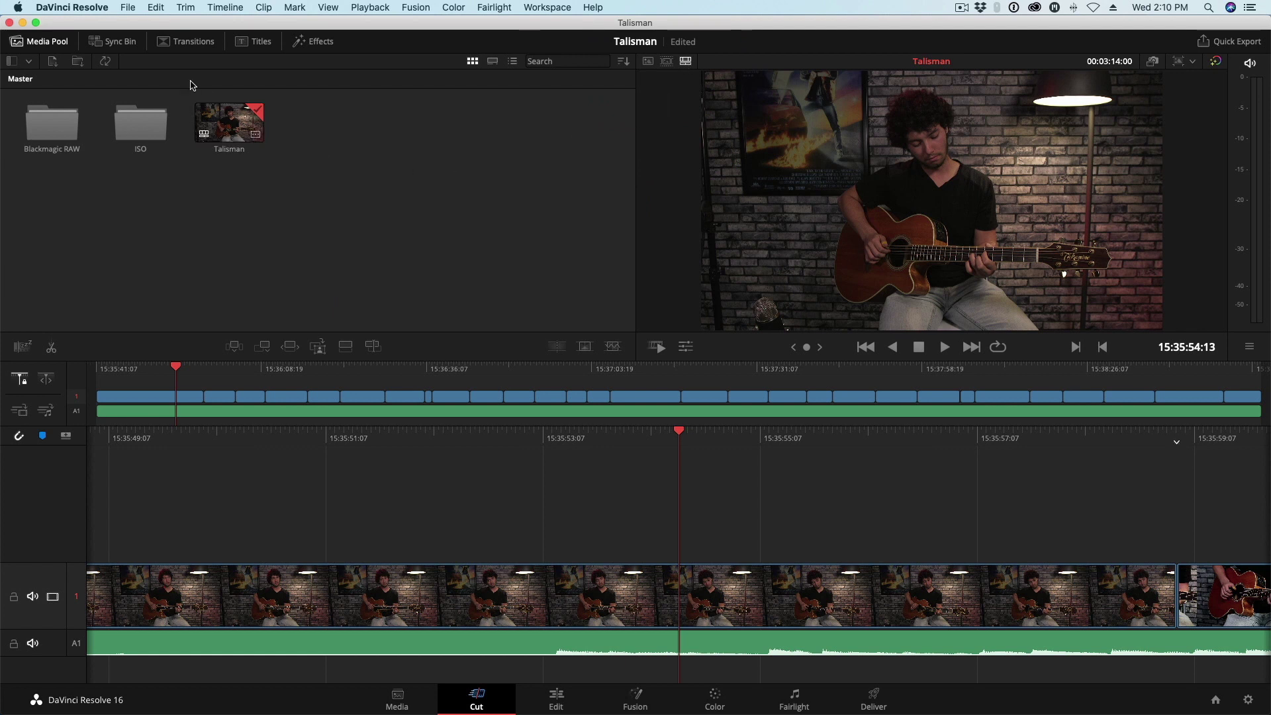
pyautogui.click(124, 47)
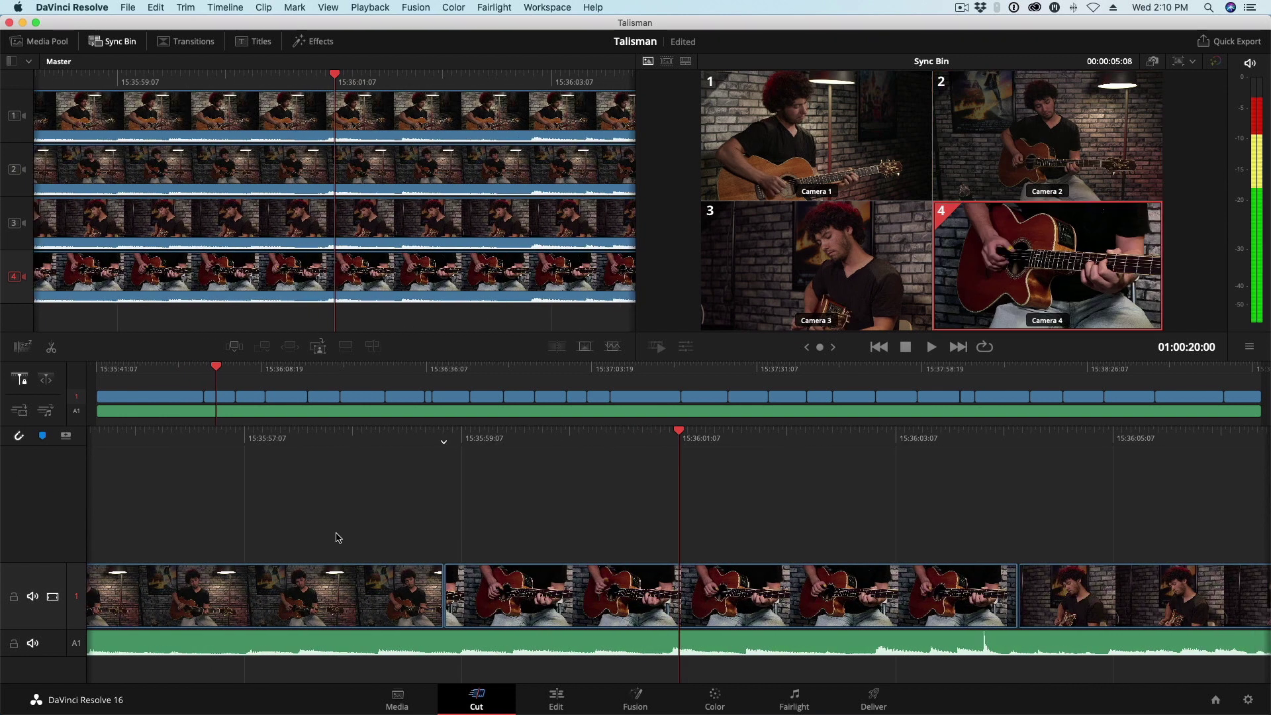
# - Select the Camera 4 clip and scrub to its end, then back to its middle
pyautogui.click(662, 585)
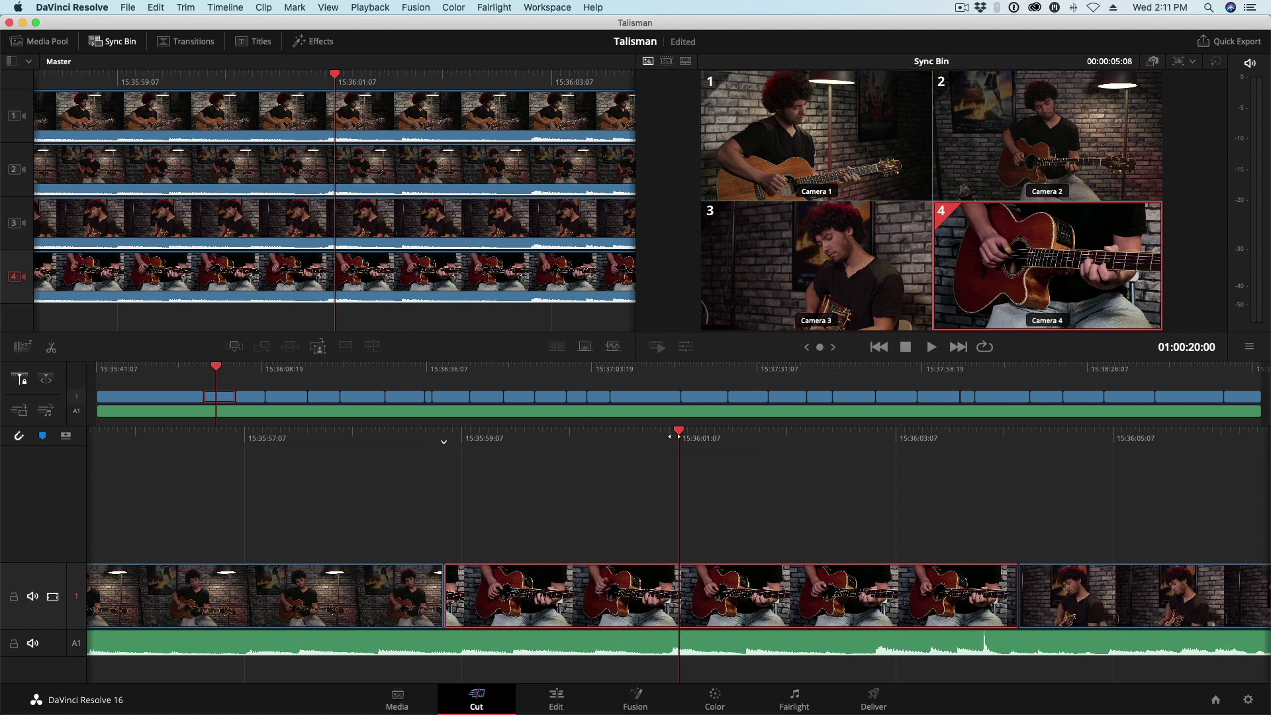
pyautogui.moveTo(443, 441); pyautogui.dragTo(679, 438)
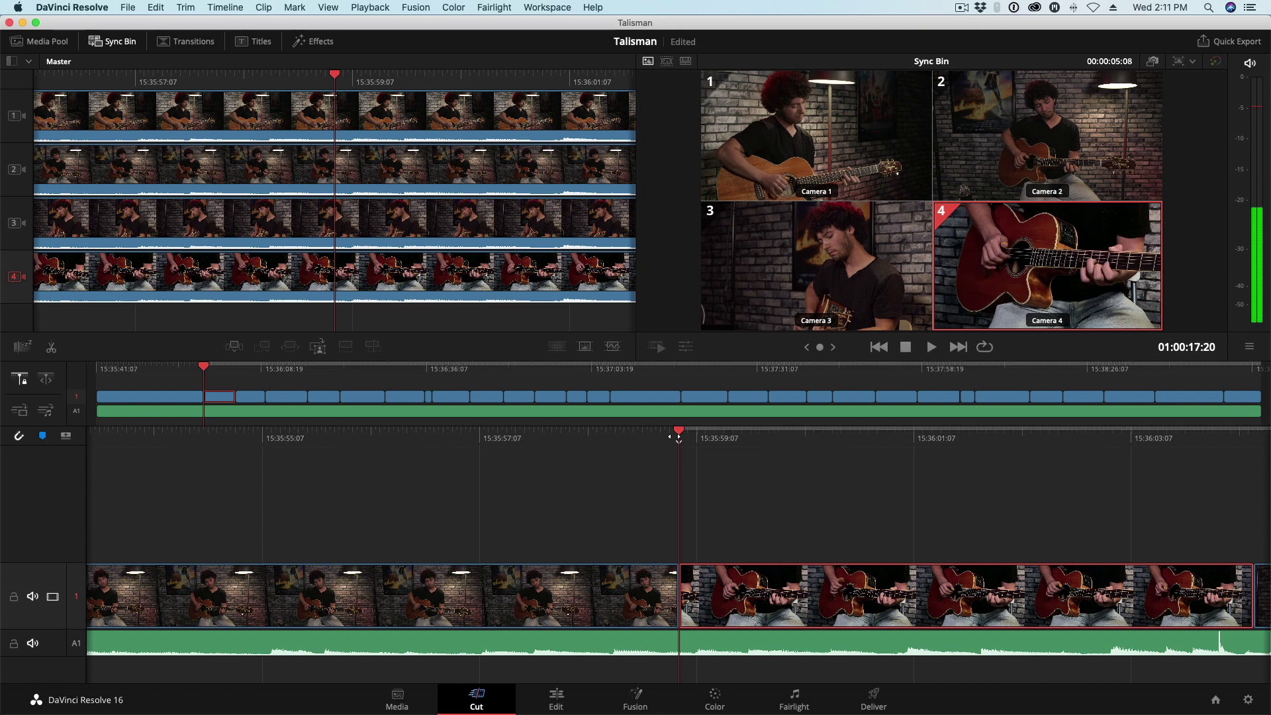
pyautogui.press('Down')
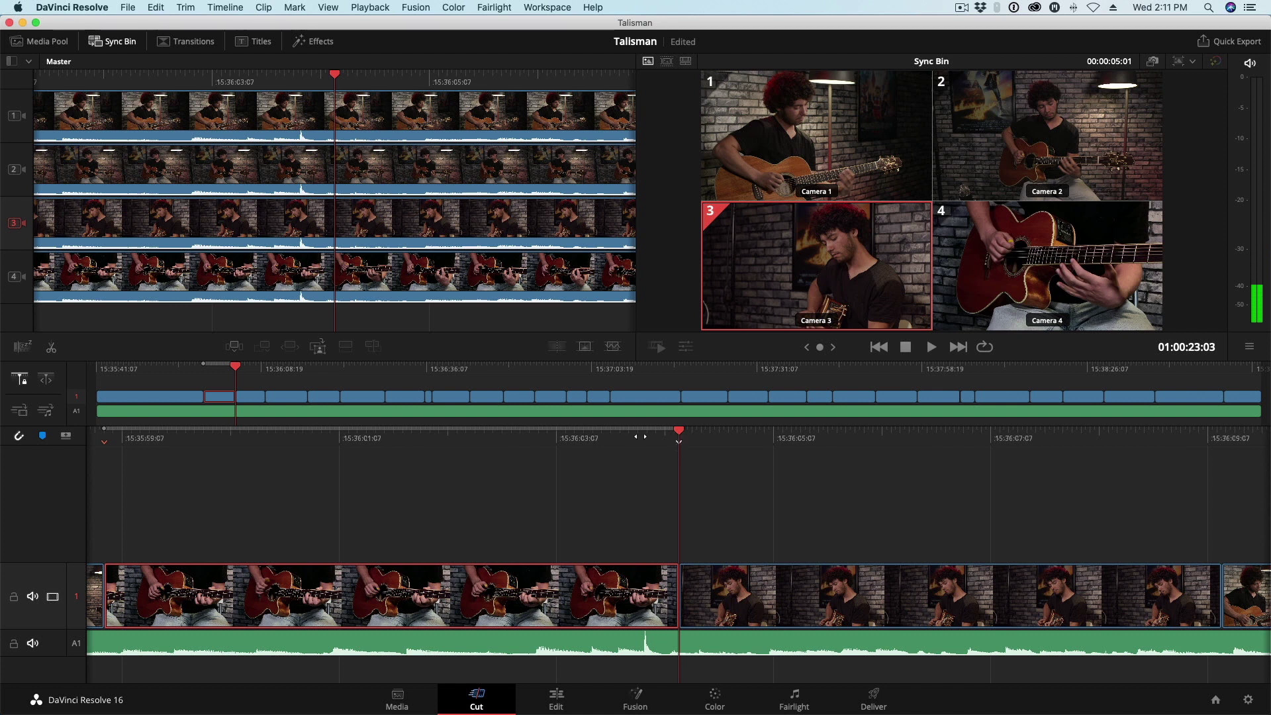
pyautogui.moveTo(639, 437); pyautogui.dragTo(901, 438)
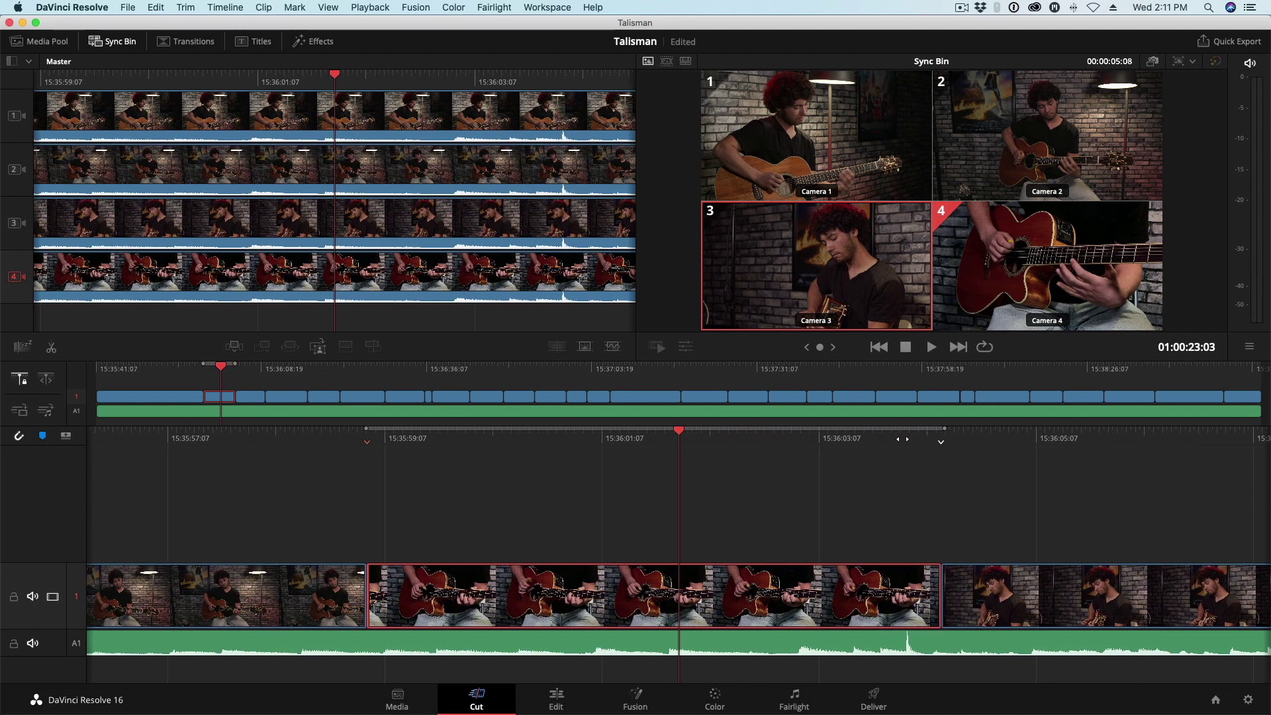
# - Place the Camera 1 angle video-only on track 2 above the Camera 4 clip
pyautogui.click(835, 129)
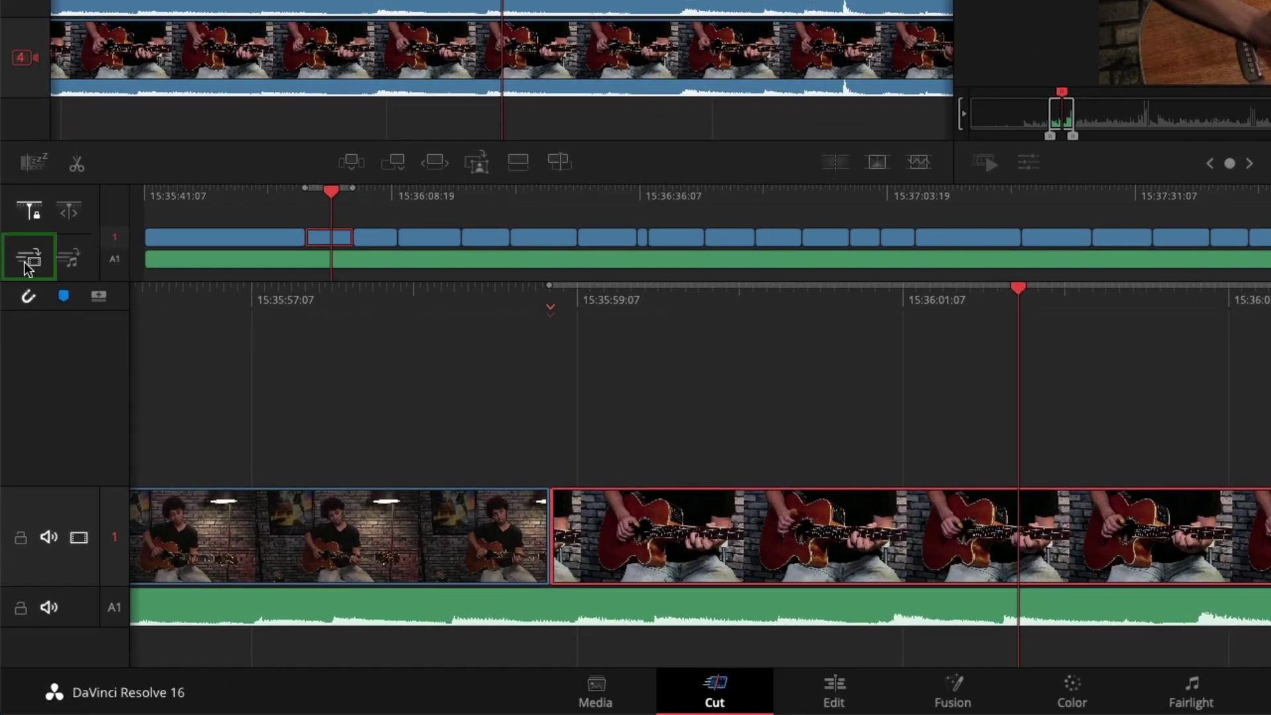
pyautogui.click(26, 264)
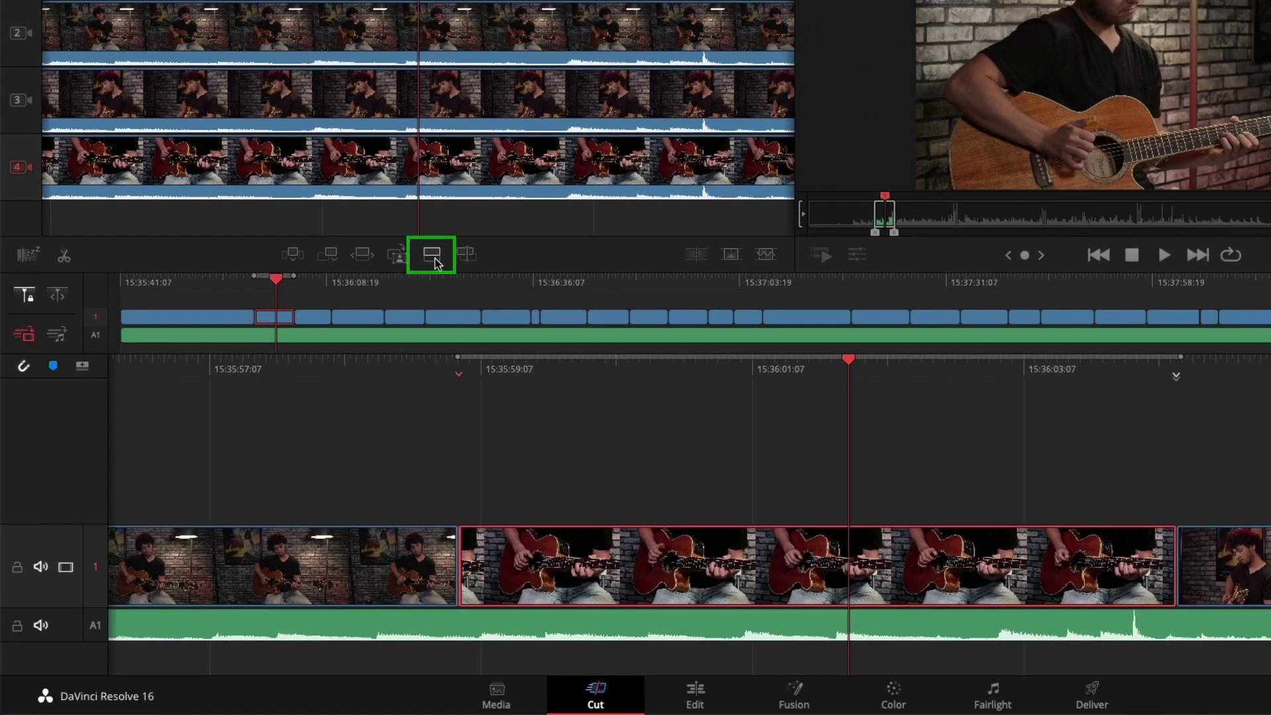
pyautogui.click(435, 260)
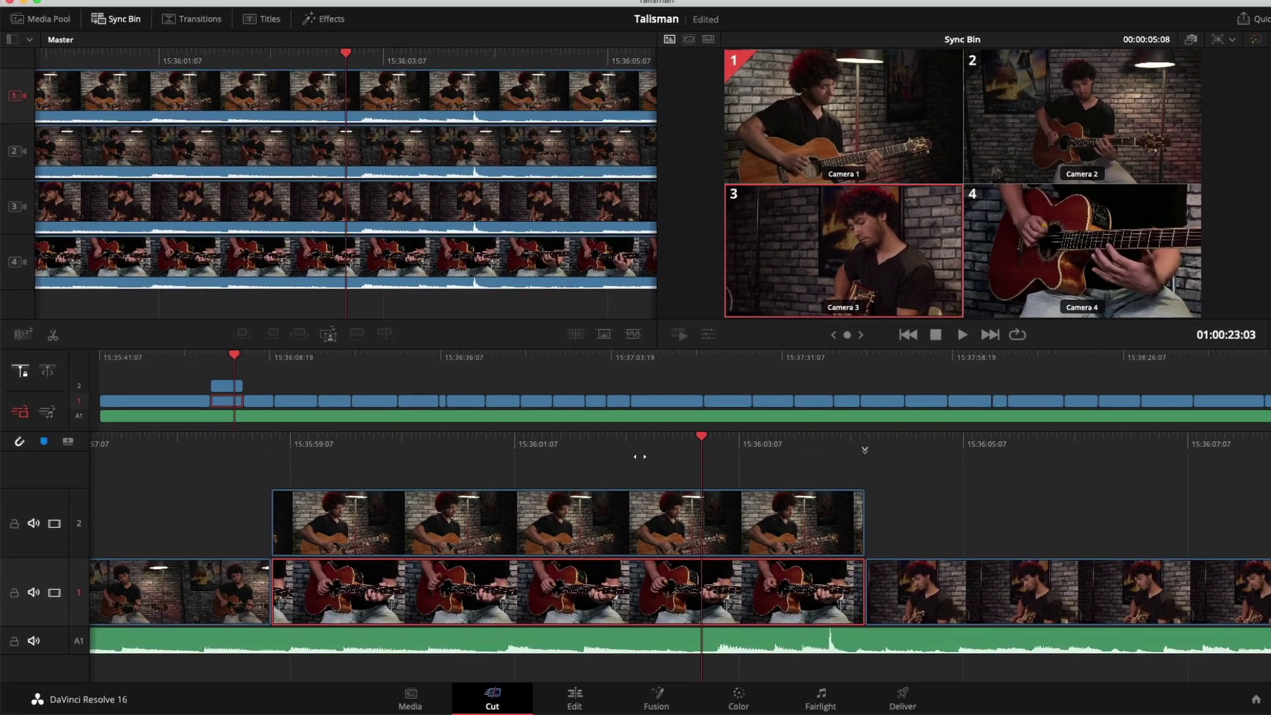
pyautogui.moveTo(864, 413); pyautogui.dragTo(913, 413)
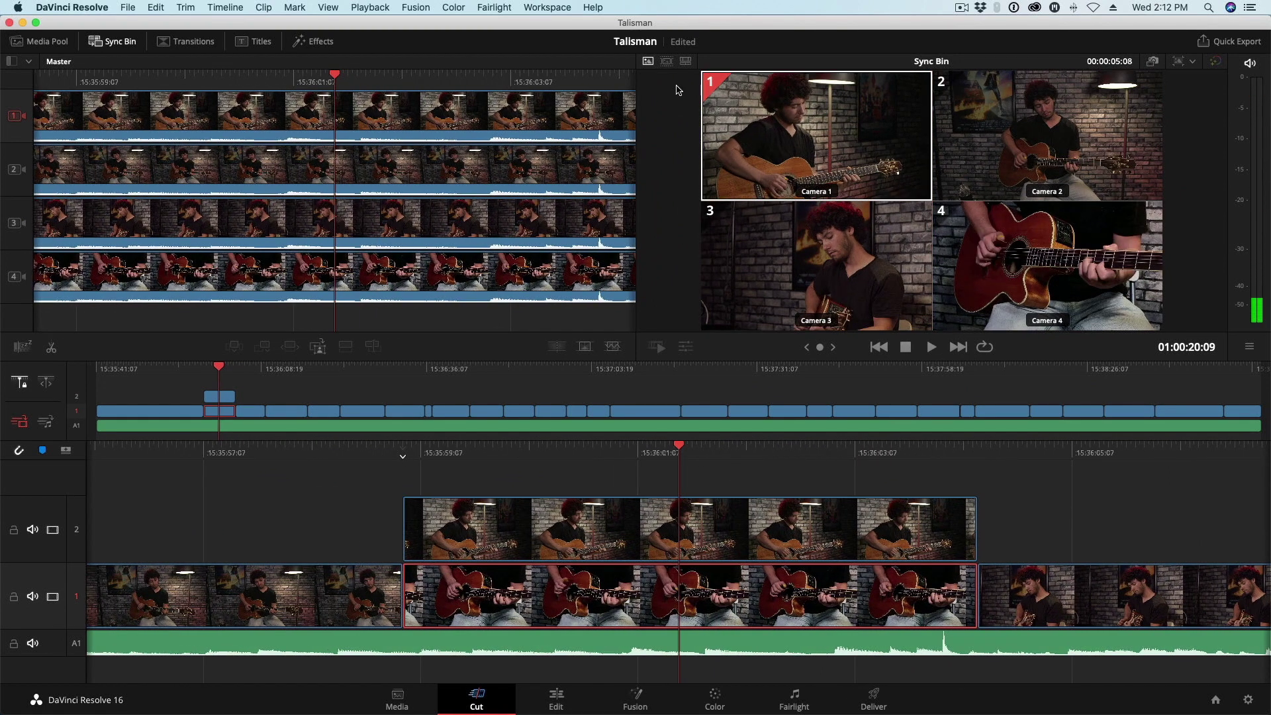
pyautogui.click(685, 61)
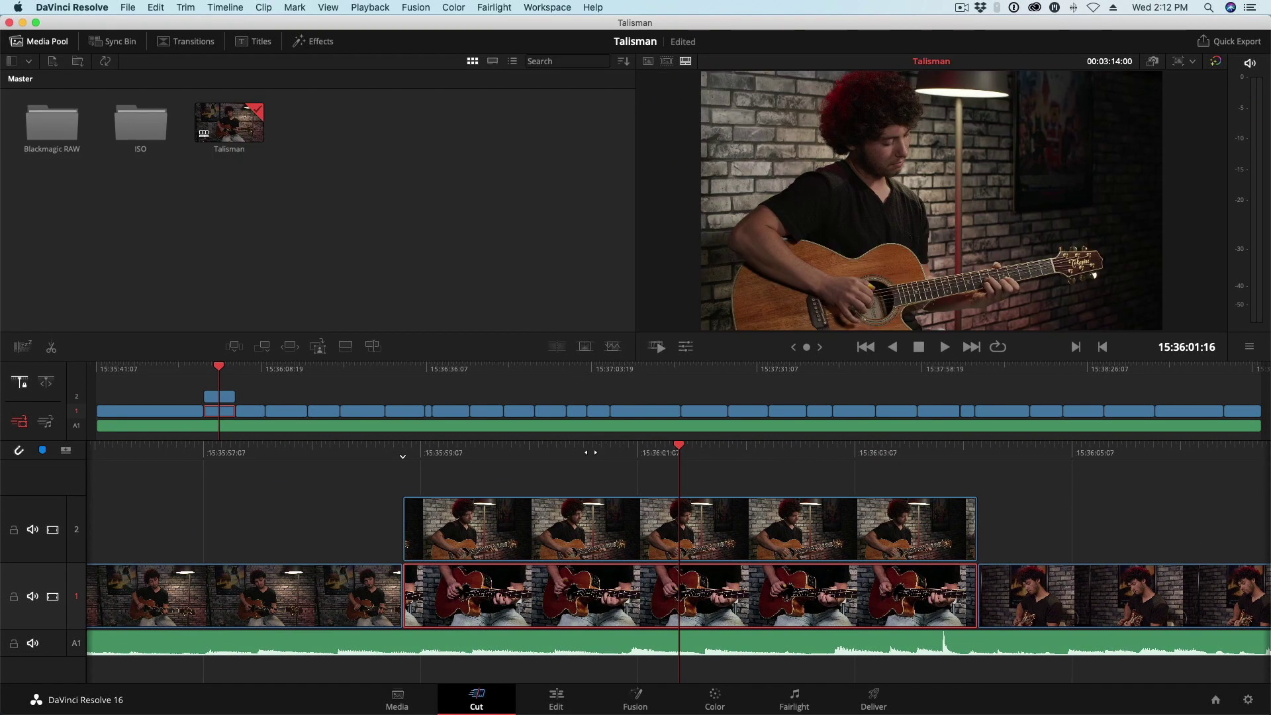
pyautogui.moveTo(585, 450); pyautogui.dragTo(1026, 453)
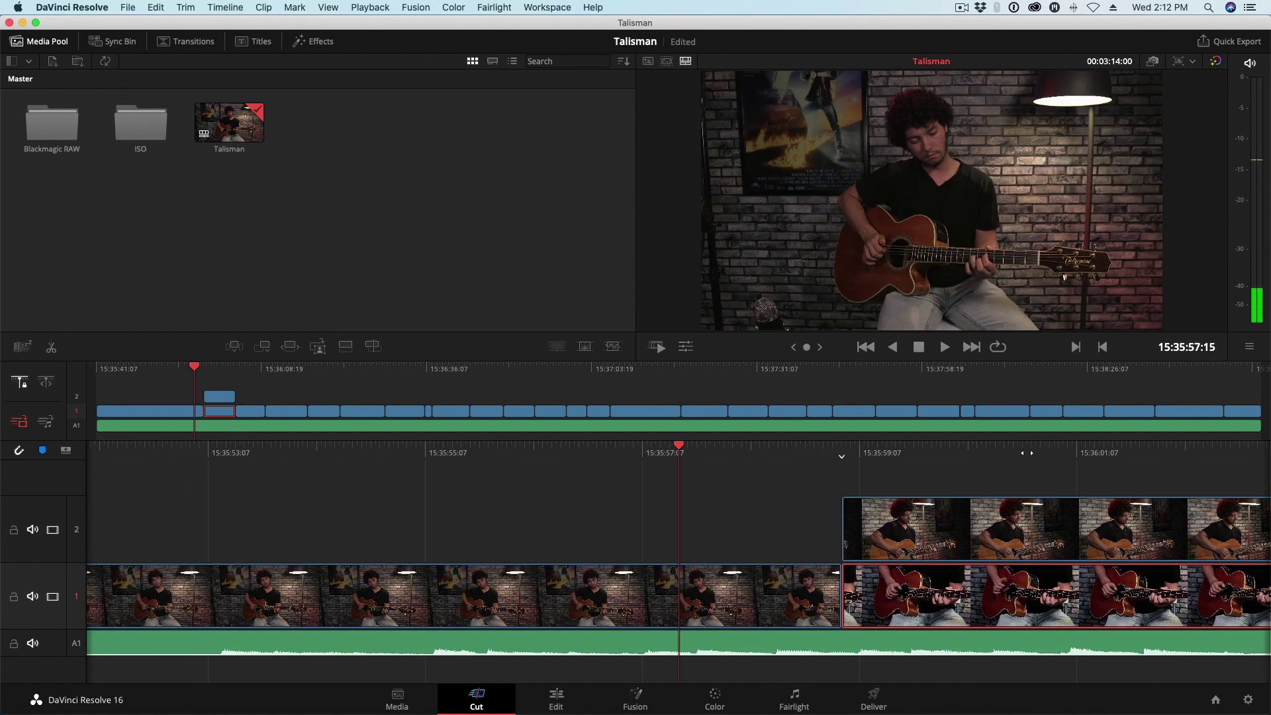
pyautogui.press('space')
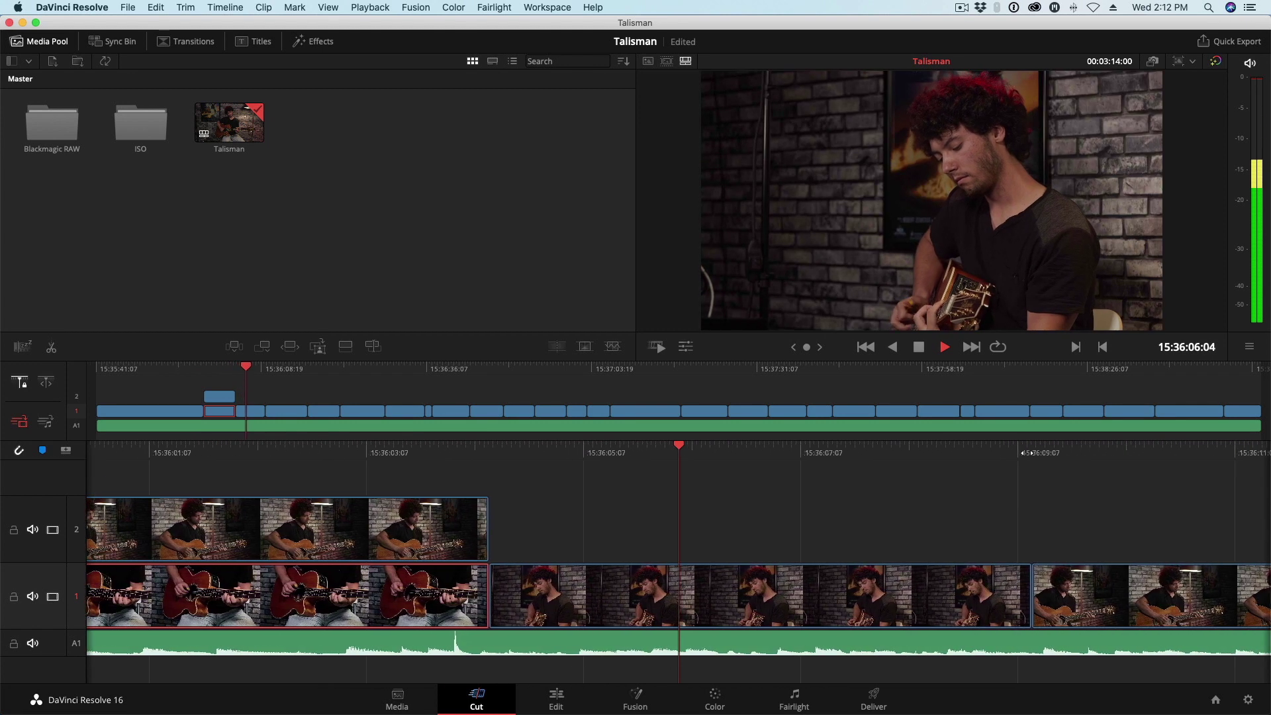
pyautogui.press('space')
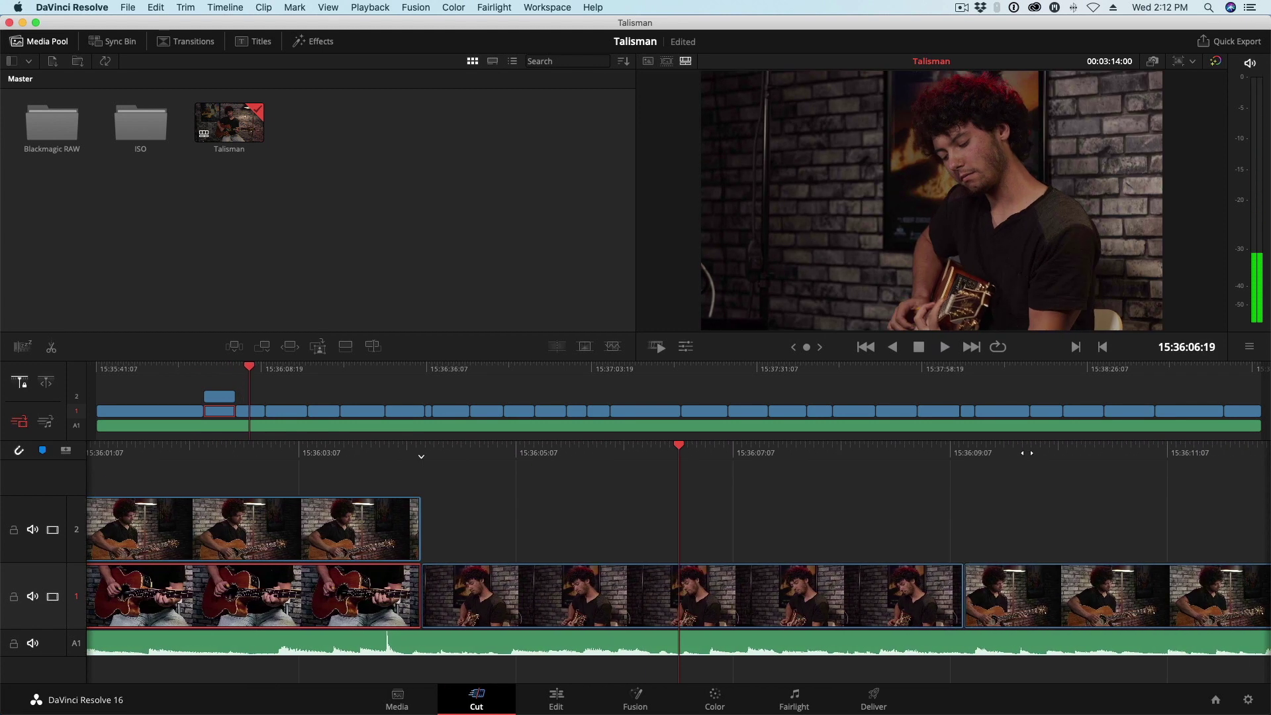
pyautogui.click(576, 371)
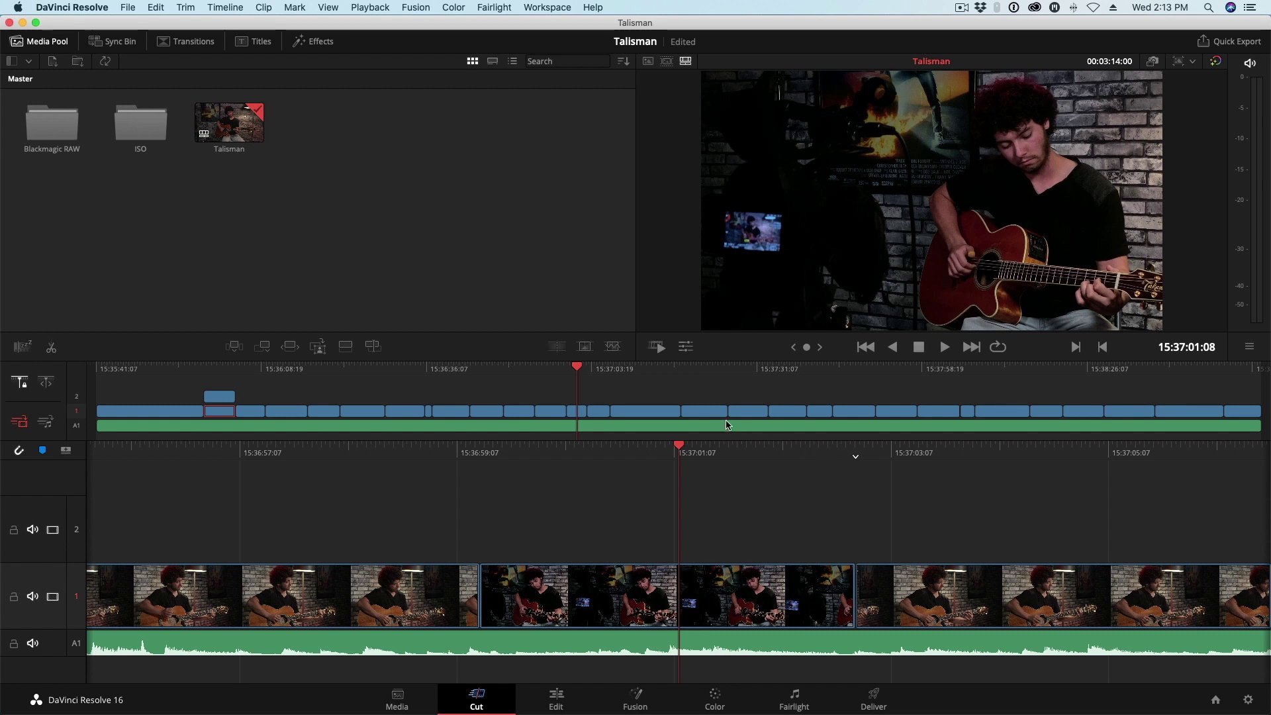
# - Scrub back through the timeline to locate the dark Camera 4 guitar shot
pyautogui.moveTo(735, 455); pyautogui.dragTo(993, 463)
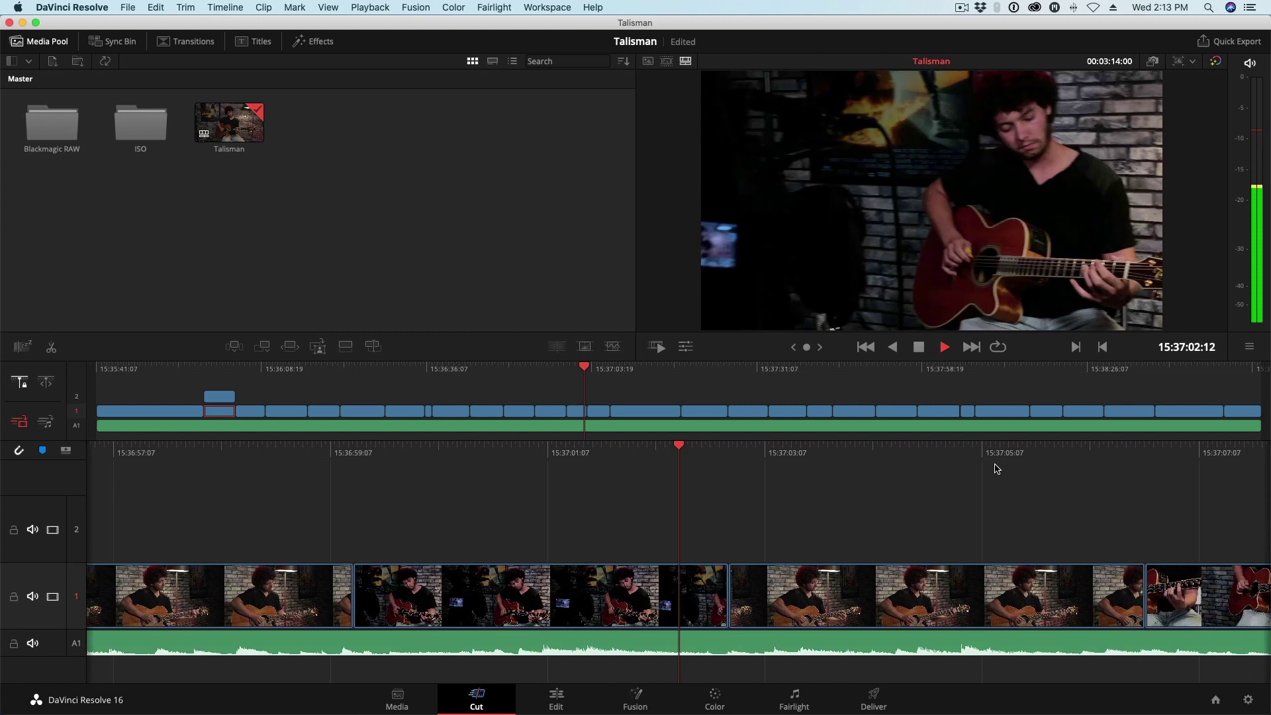
pyautogui.press('space')
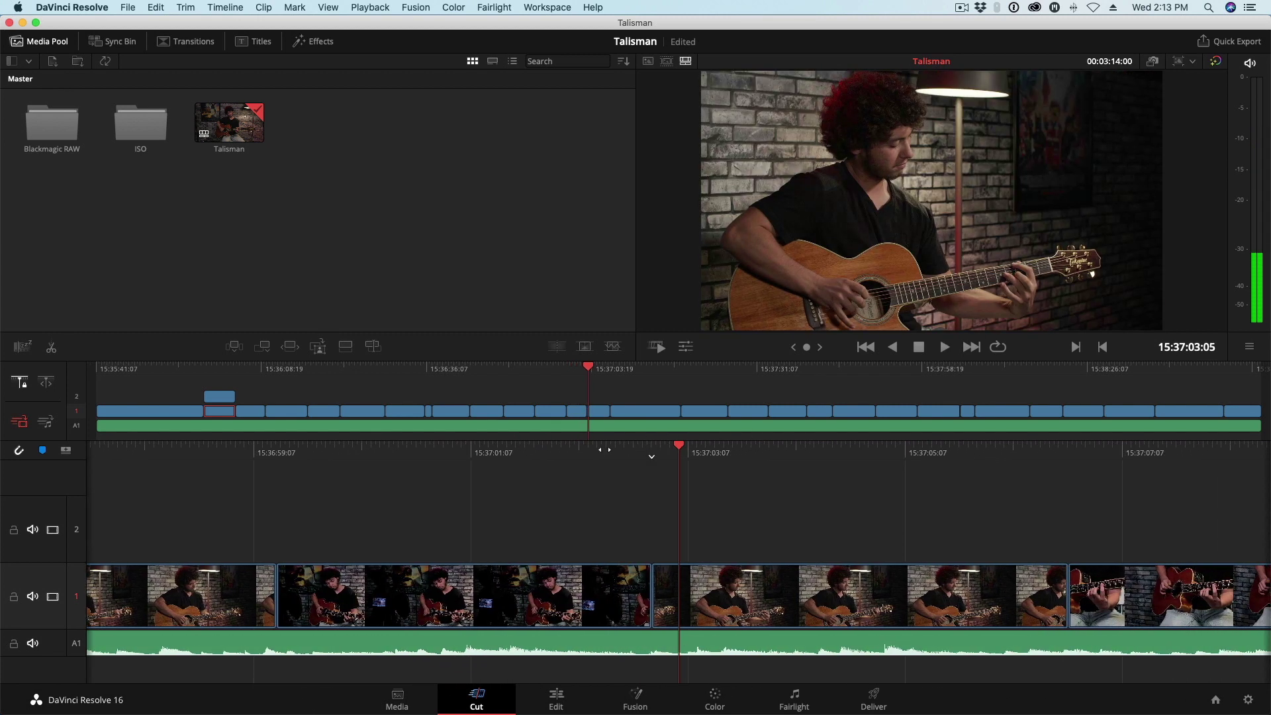
pyautogui.moveTo(632, 443); pyautogui.dragTo(825, 471)
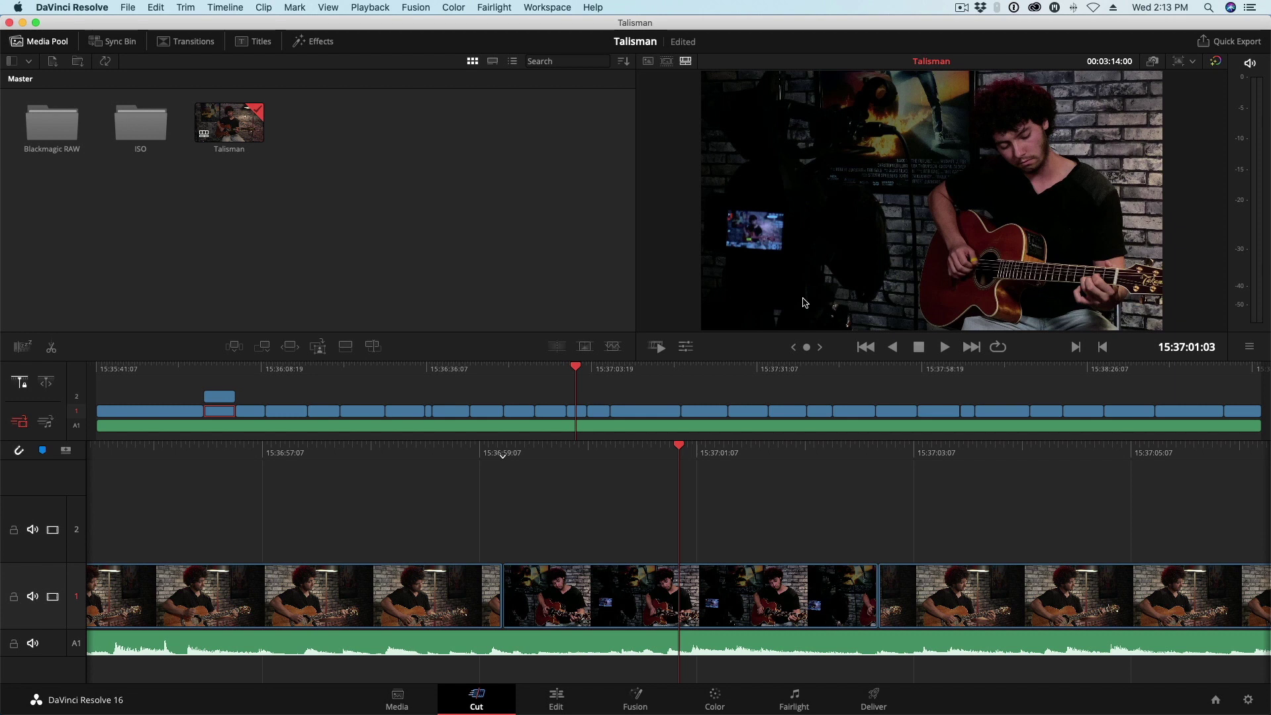
pyautogui.moveTo(782, 447); pyautogui.dragTo(688, 442)
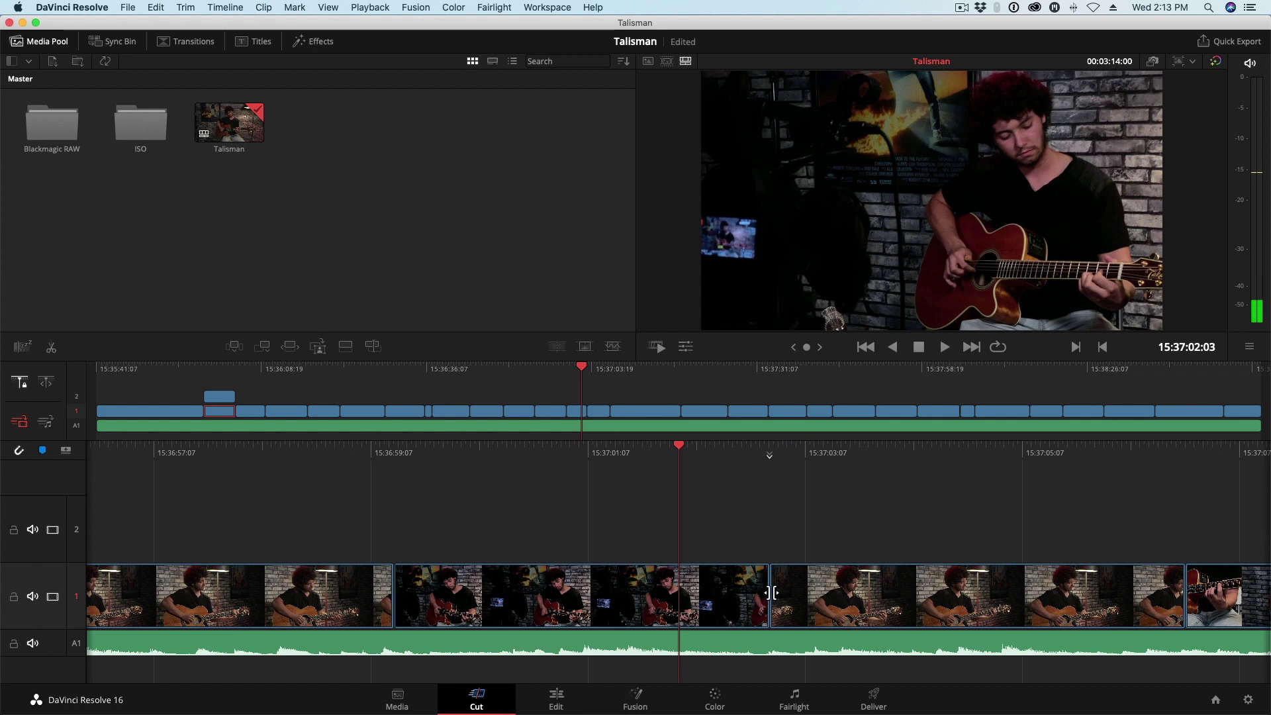
# - Trim the track 1 edit point earlier, then play around the cut to review it
pyautogui.moveTo(771, 585); pyautogui.dragTo(682, 591)
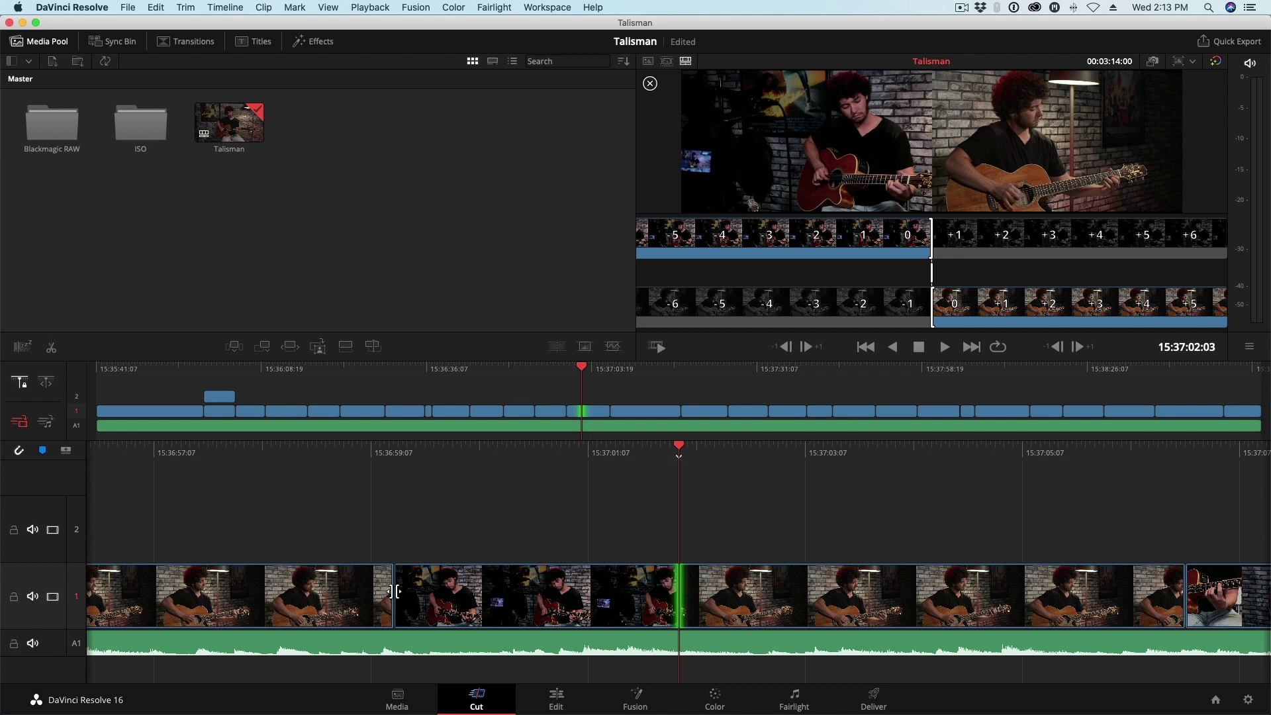
pyautogui.moveTo(395, 591); pyautogui.dragTo(315, 610)
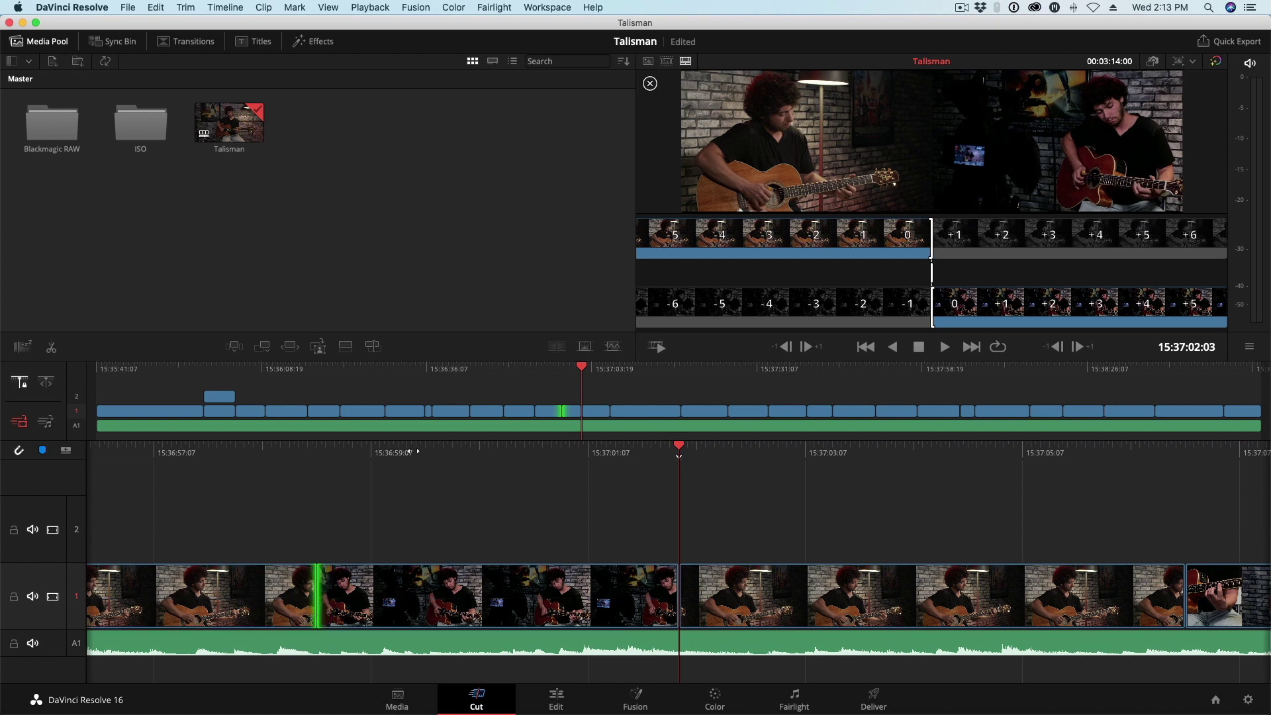
pyautogui.press('/')
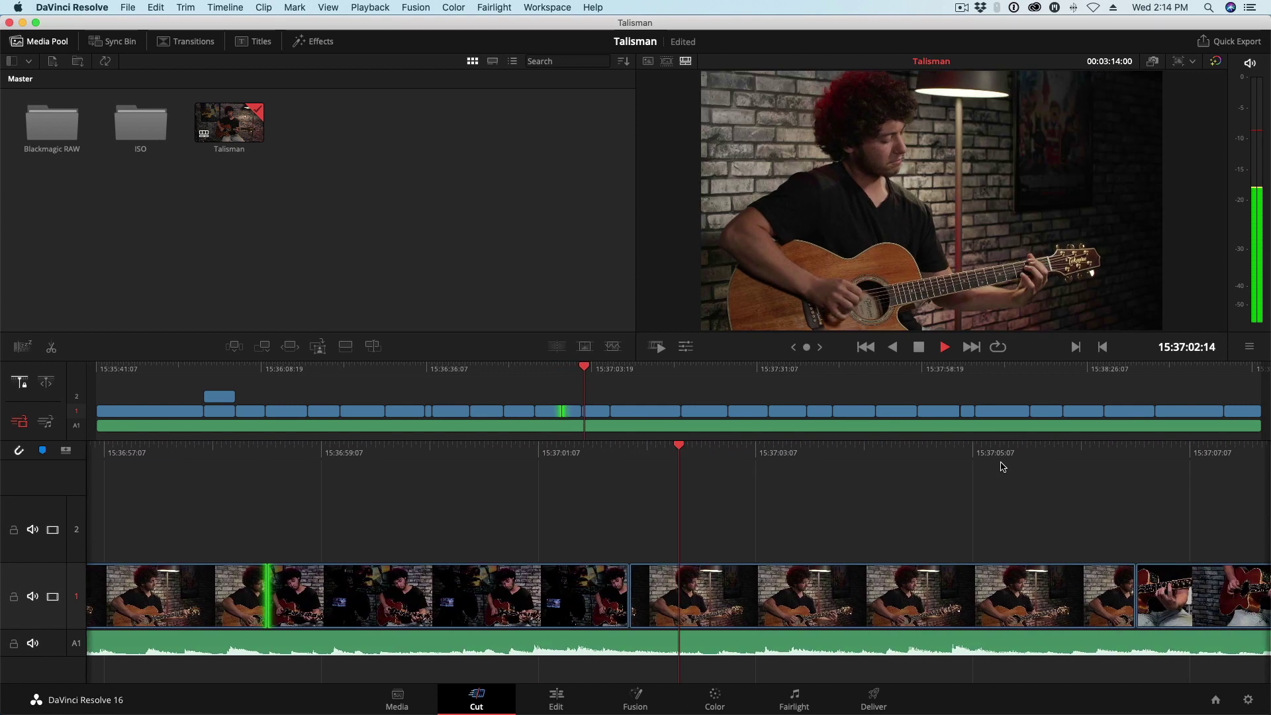
pyautogui.press('space')
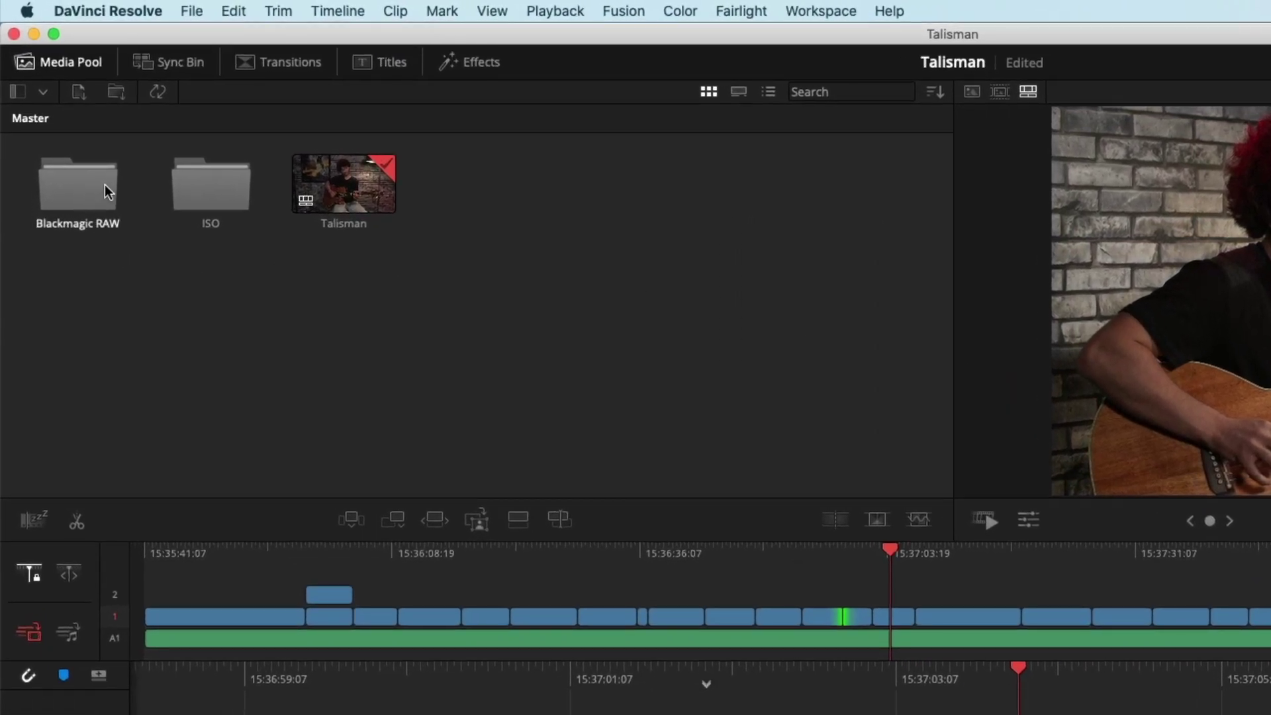
# - Browse into the Blackmagic RAW Camera 1 bin in the Media Pool, then return to Master
pyautogui.doubleClick(98, 184)
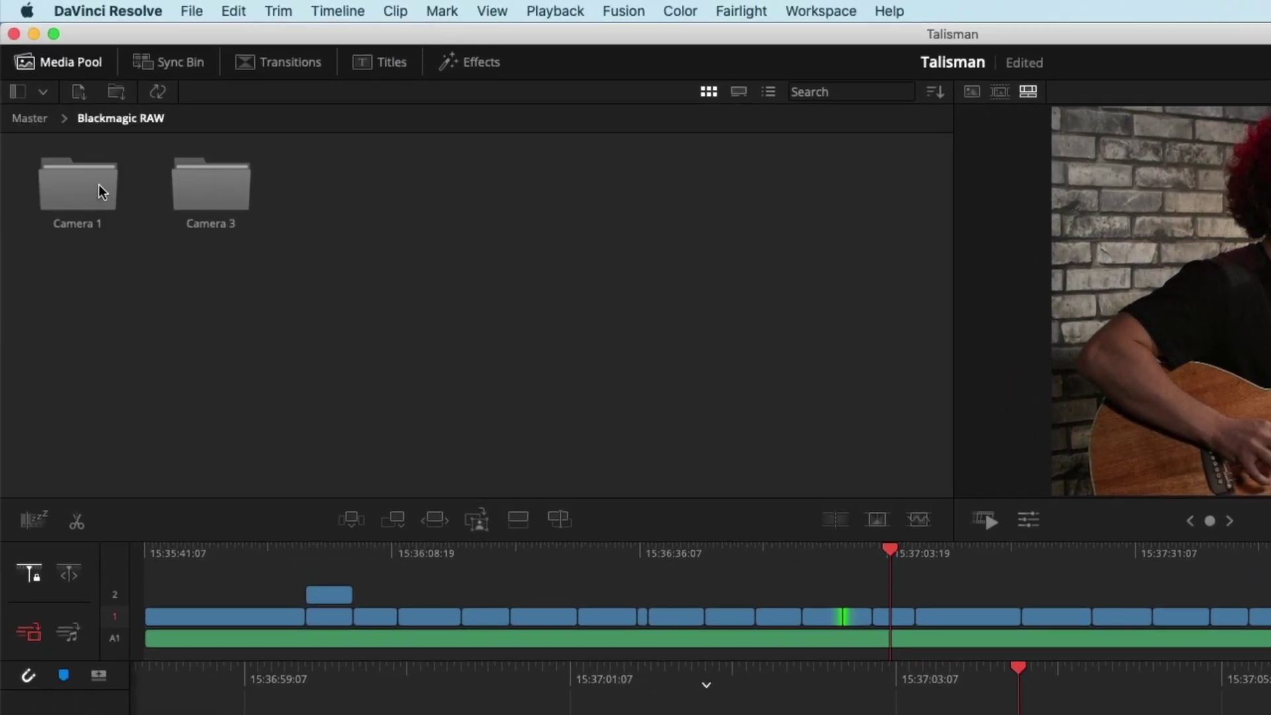
pyautogui.doubleClick(98, 184)
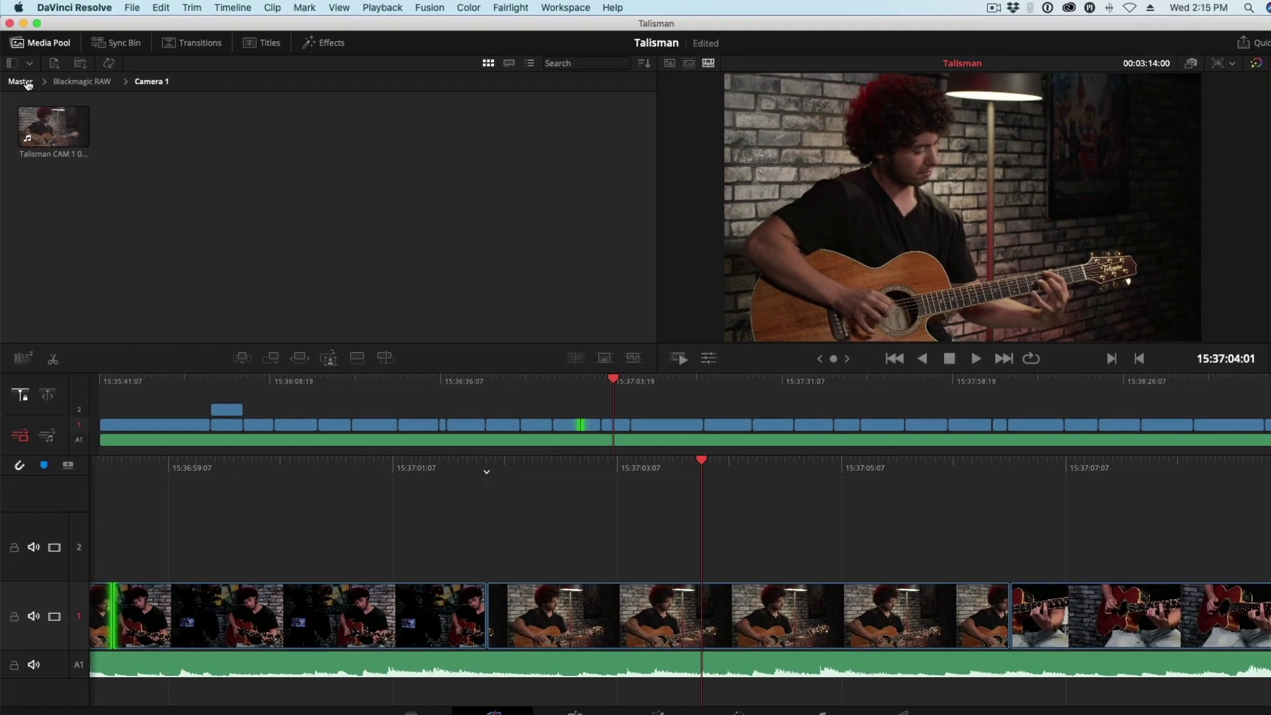
pyautogui.click(29, 118)
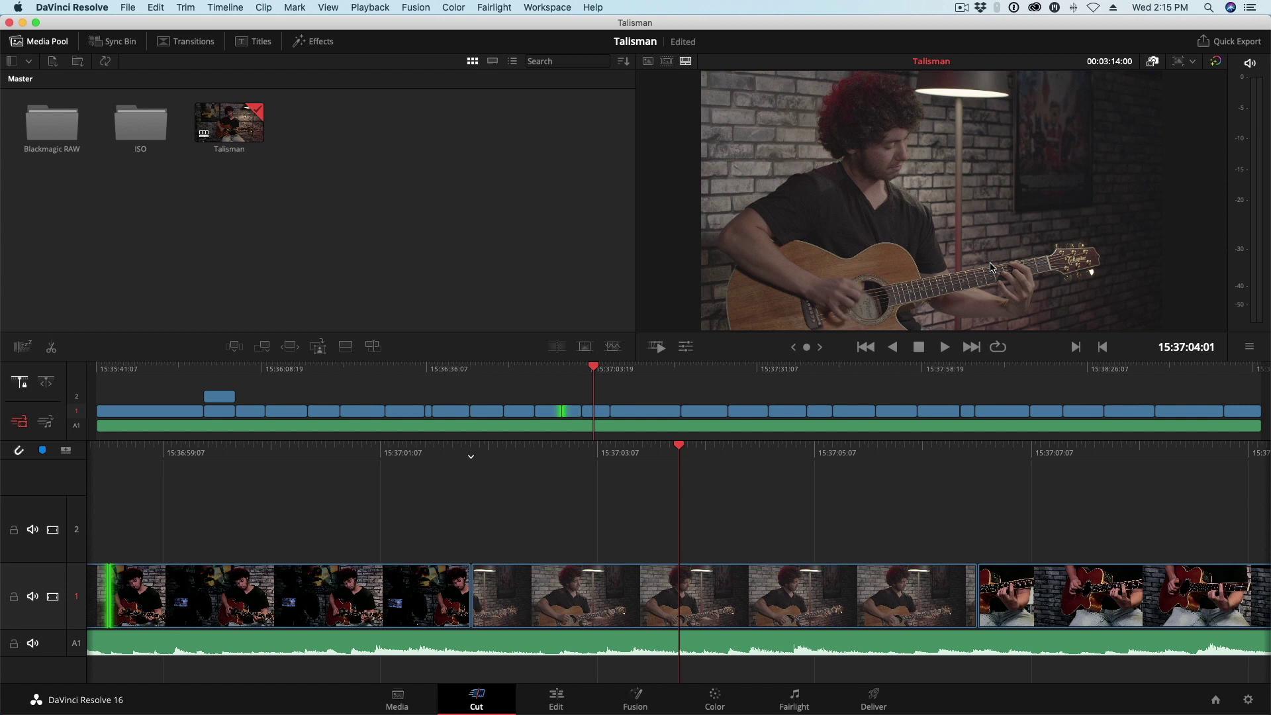
# - Park the timeline playhead on the close-up shot at 15:36:52:06
pyautogui.click(575, 368)
pyautogui.click(581, 369)
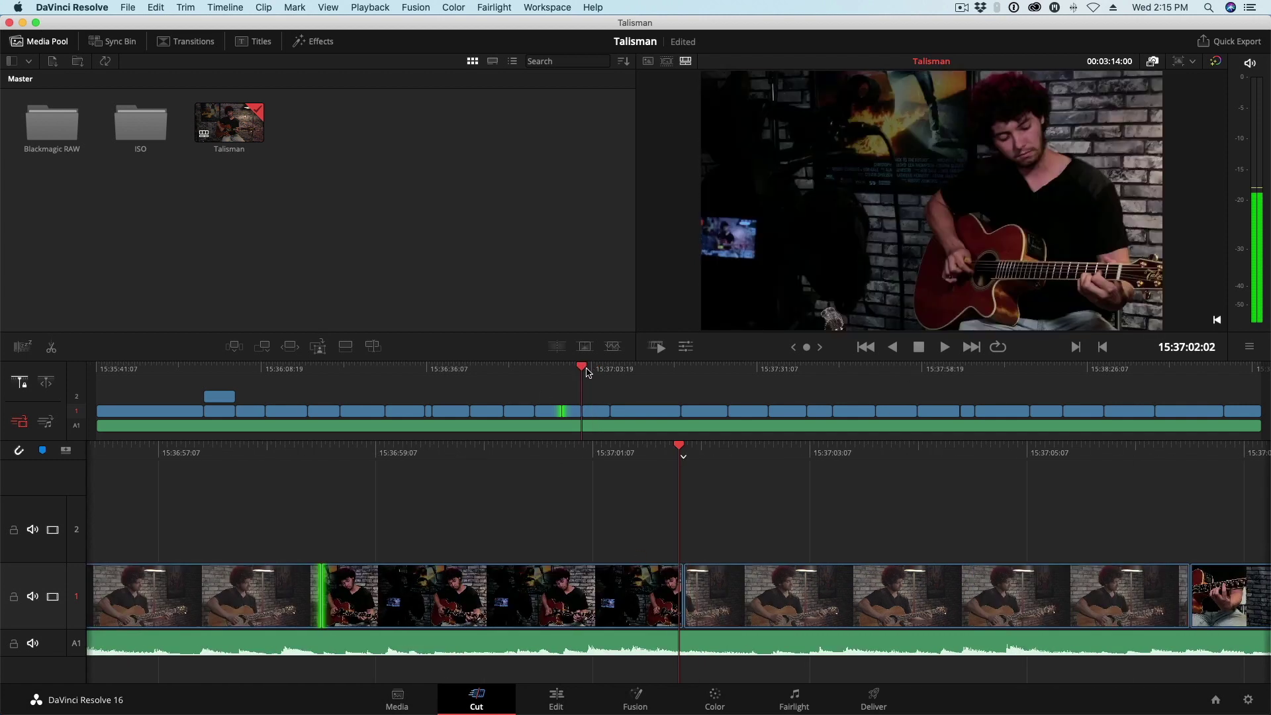
pyautogui.moveTo(585, 372); pyautogui.dragTo(523, 377)
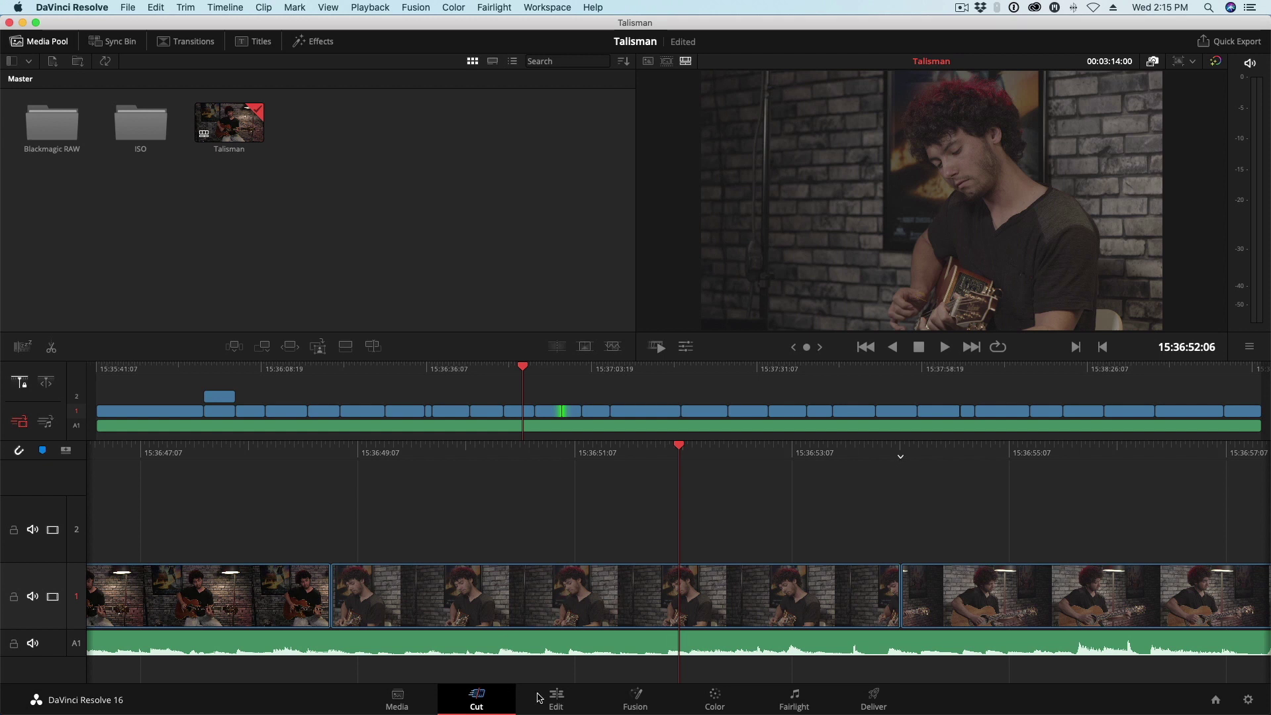
# - On the Color page, set clip 12 to Use Remote Grades and compare it against clip 08
pyautogui.click(713, 698)
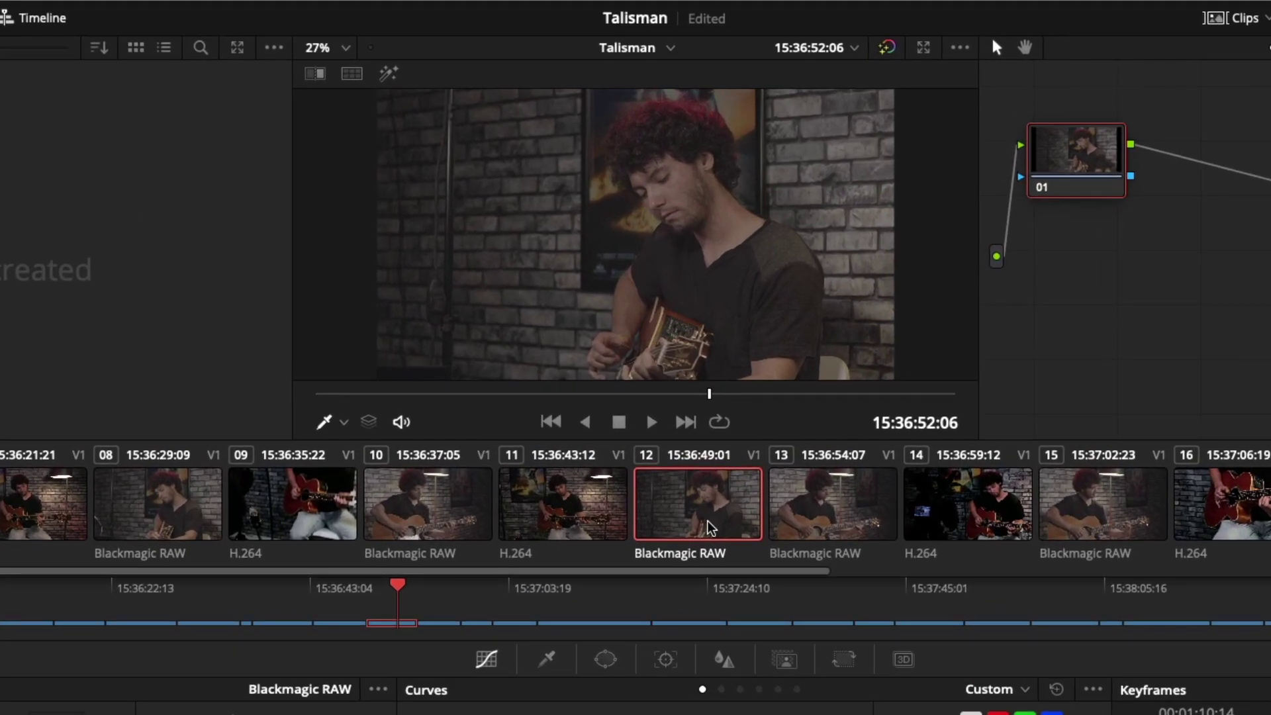
pyautogui.rightClick(710, 527)
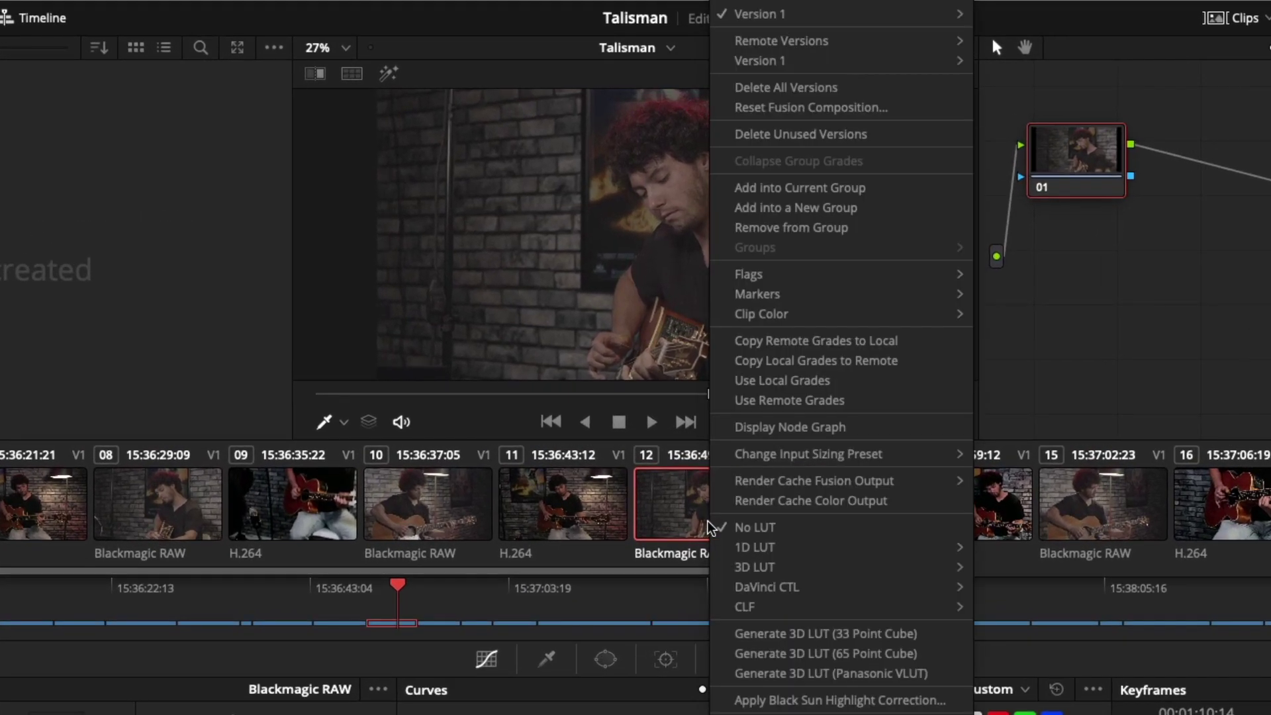
pyautogui.click(751, 399)
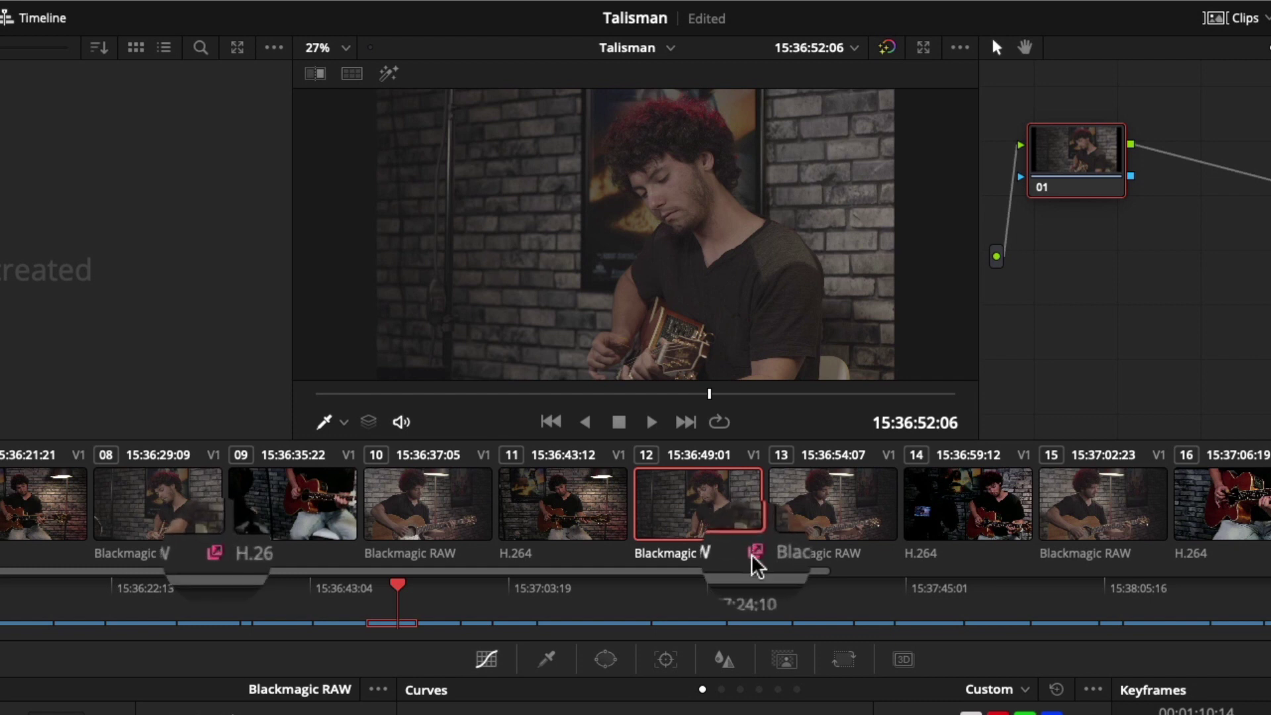
pyautogui.click(182, 510)
pyautogui.click(718, 520)
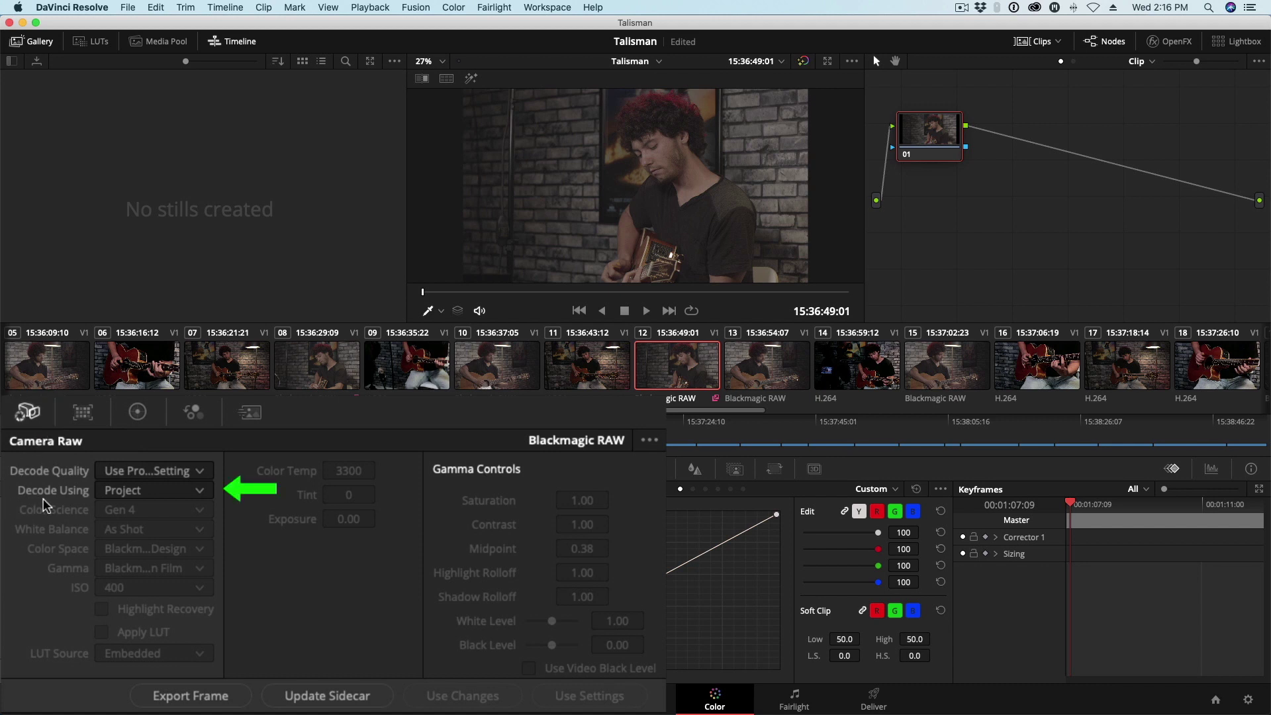
# - Set clip 12's RAW Decode Using to Clip and compare it with clip 11
pyautogui.click(199, 491)
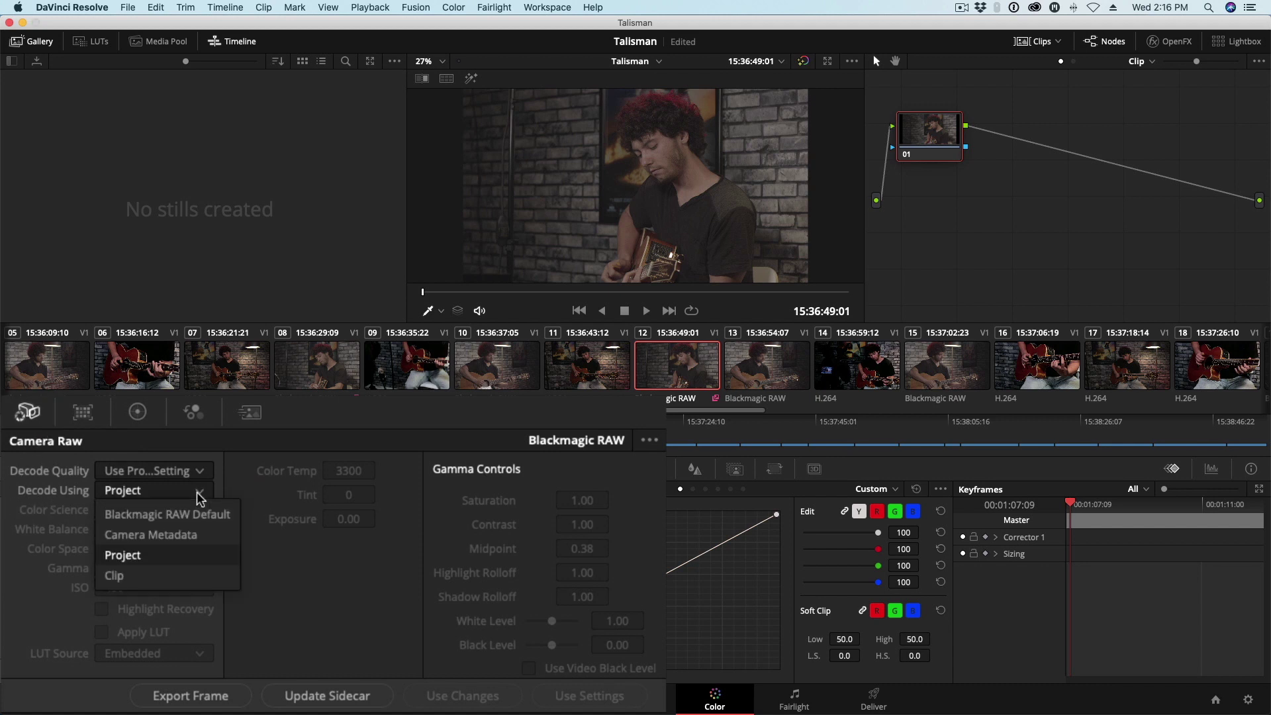
pyautogui.click(177, 582)
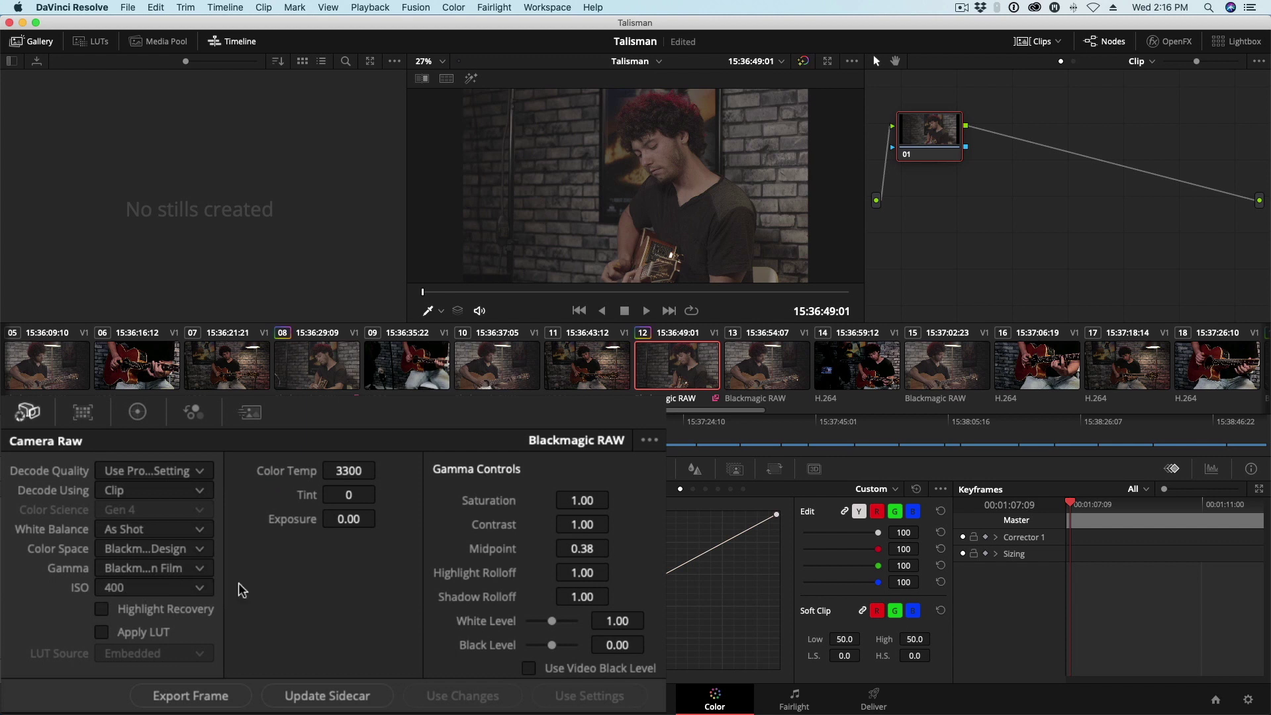
pyautogui.click(591, 365)
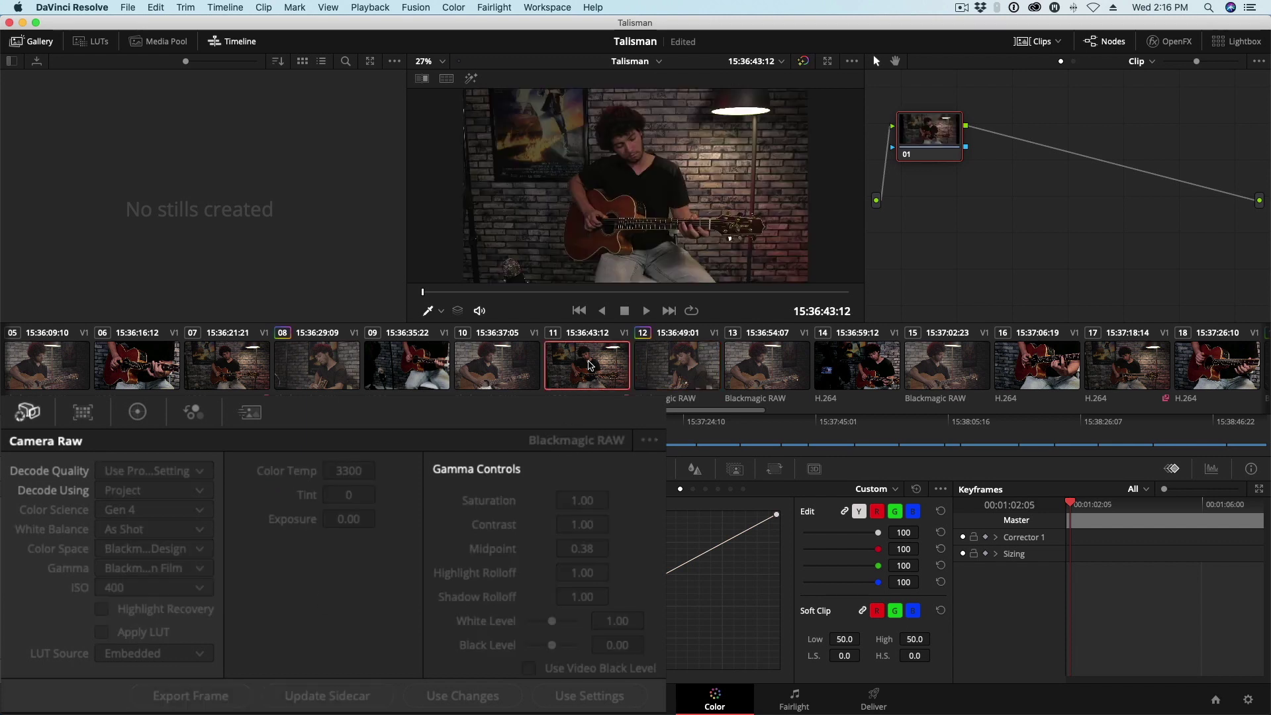
pyautogui.click(676, 368)
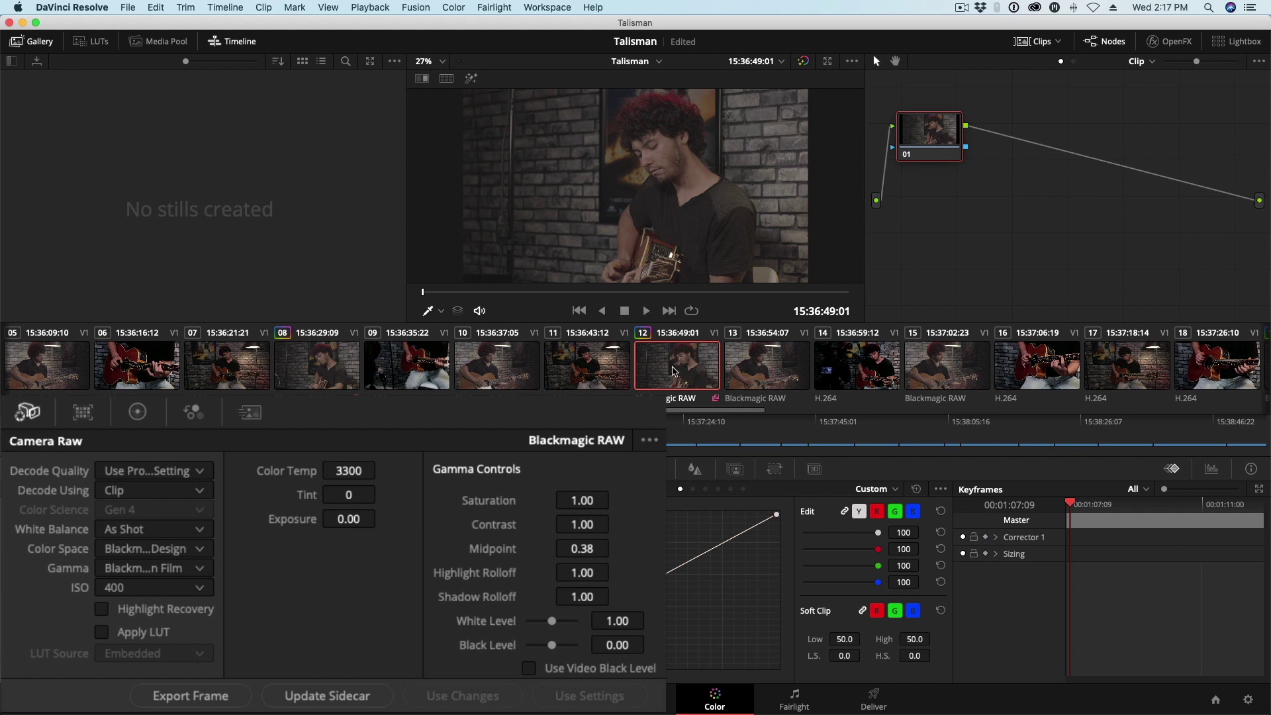
# - Give clip 12 Canon Cinema Gamut colour space and Blackmagic Design Video gamma, then compare with clip 11
pyautogui.click(176, 551)
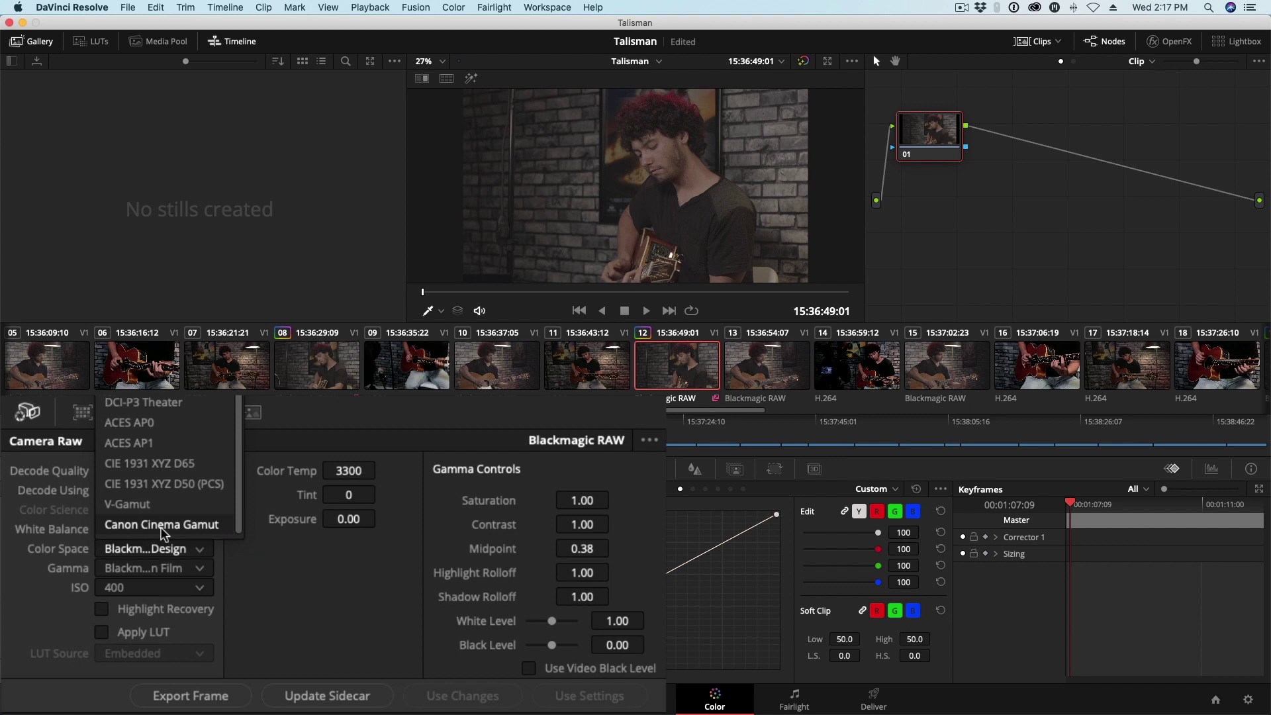
pyautogui.click(192, 527)
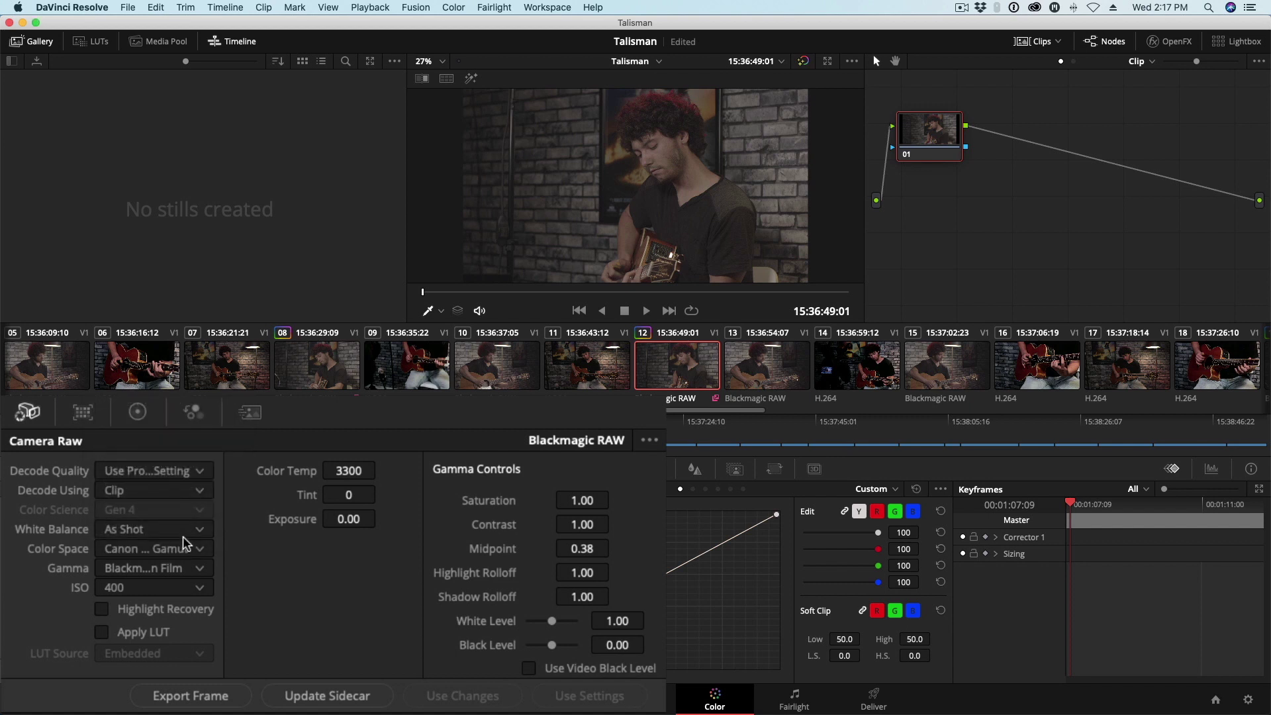
pyautogui.click(195, 570)
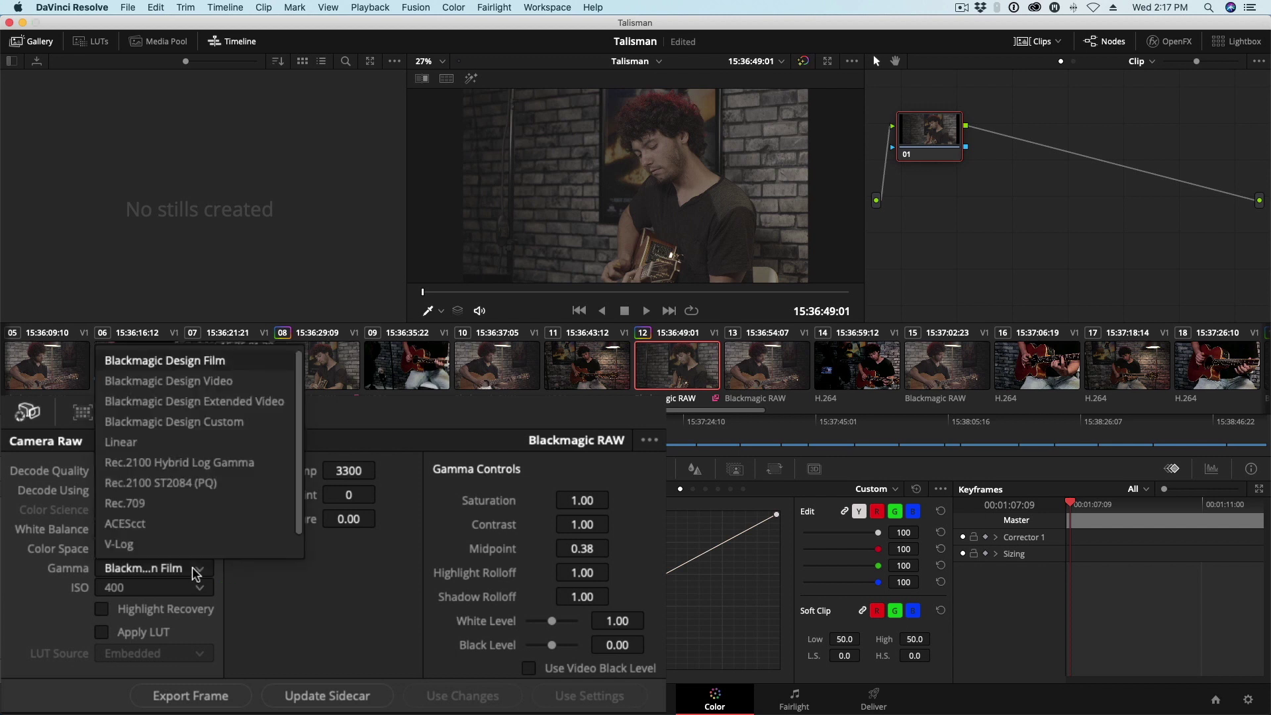
pyautogui.scroll(-1, 199, 477)
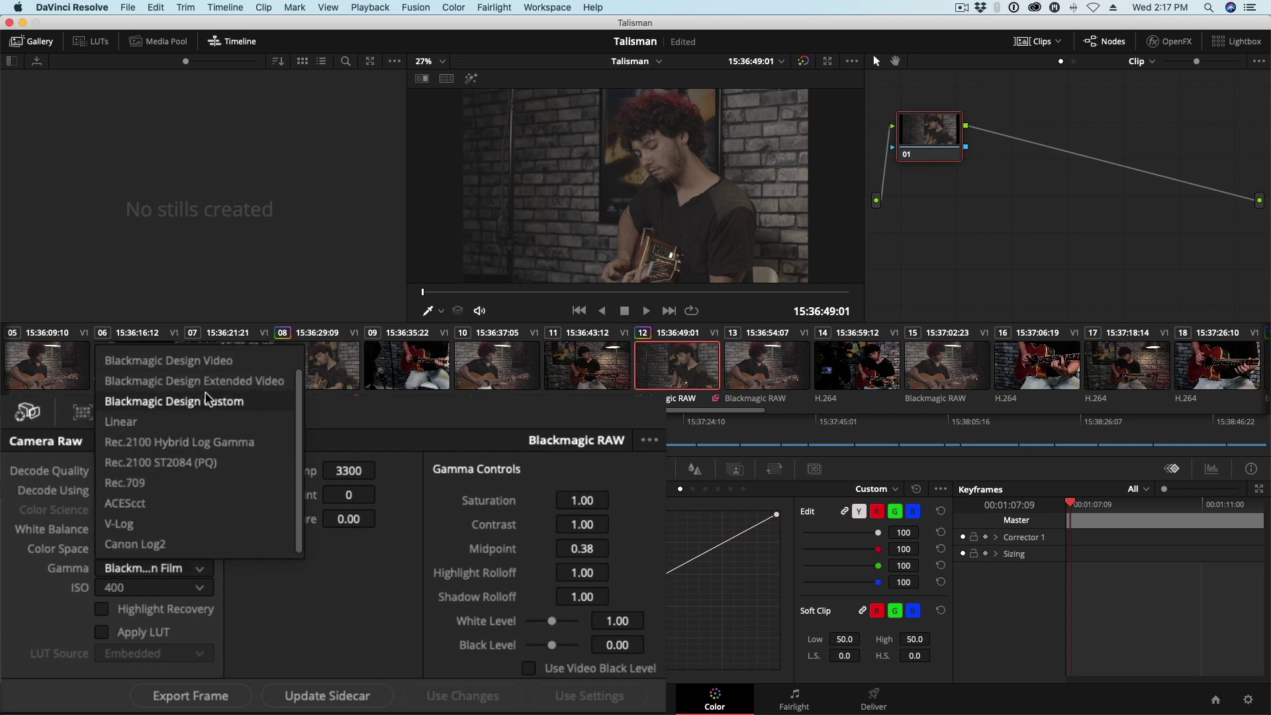
pyautogui.scroll(1, 246, 390)
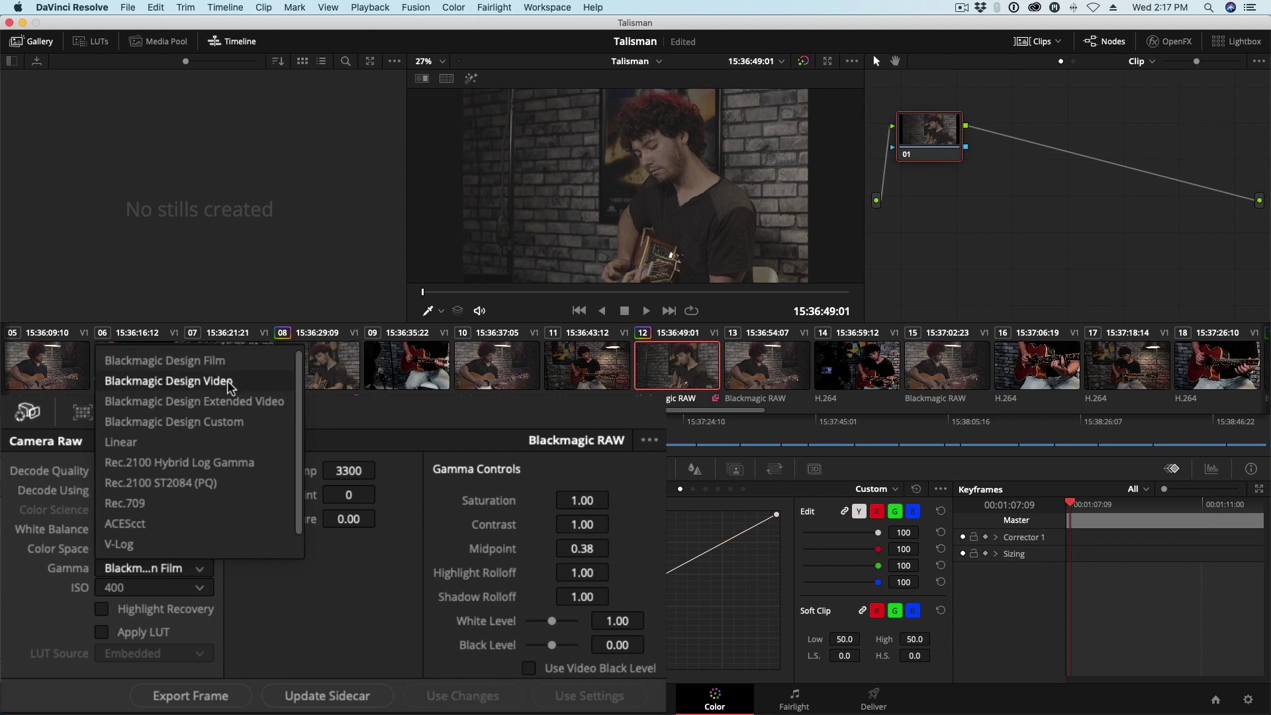
pyautogui.click(222, 402)
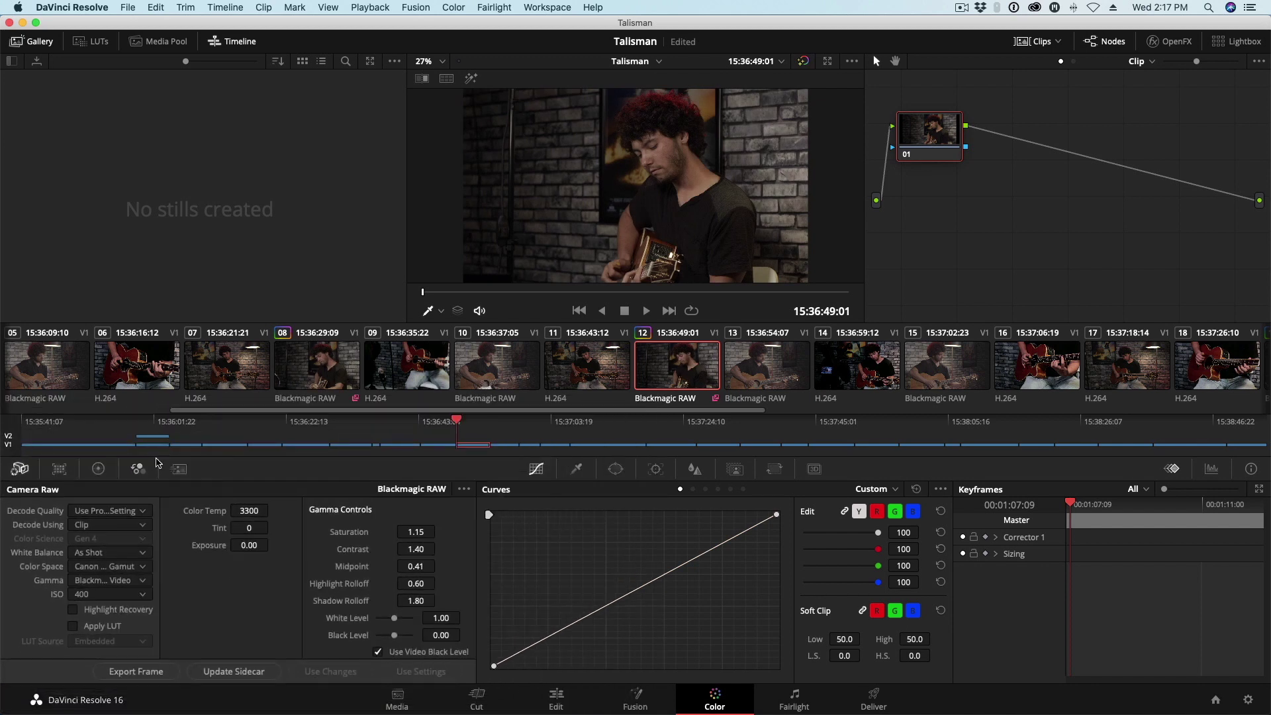
pyautogui.click(593, 362)
pyautogui.click(671, 362)
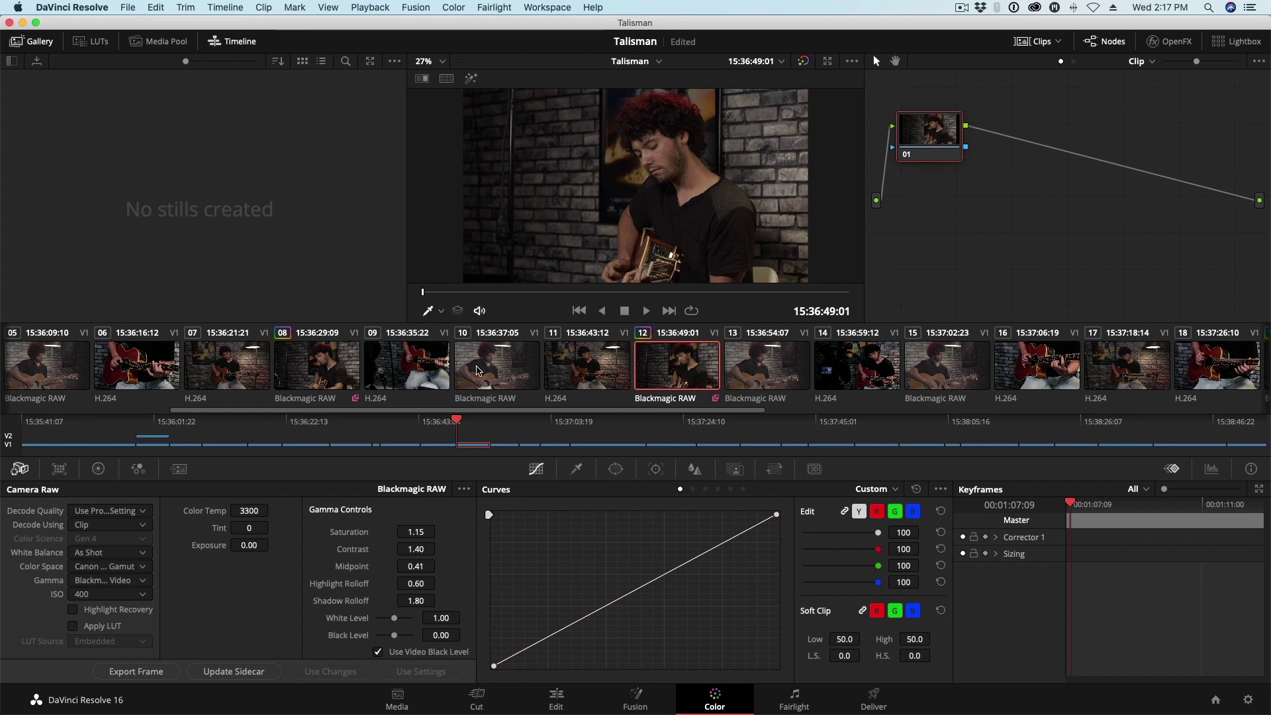
# - Decode clip 10 using Clip settings with Canon Cinema Gamut and Blackmagic Design Extended Video gamma
pyautogui.click(477, 369)
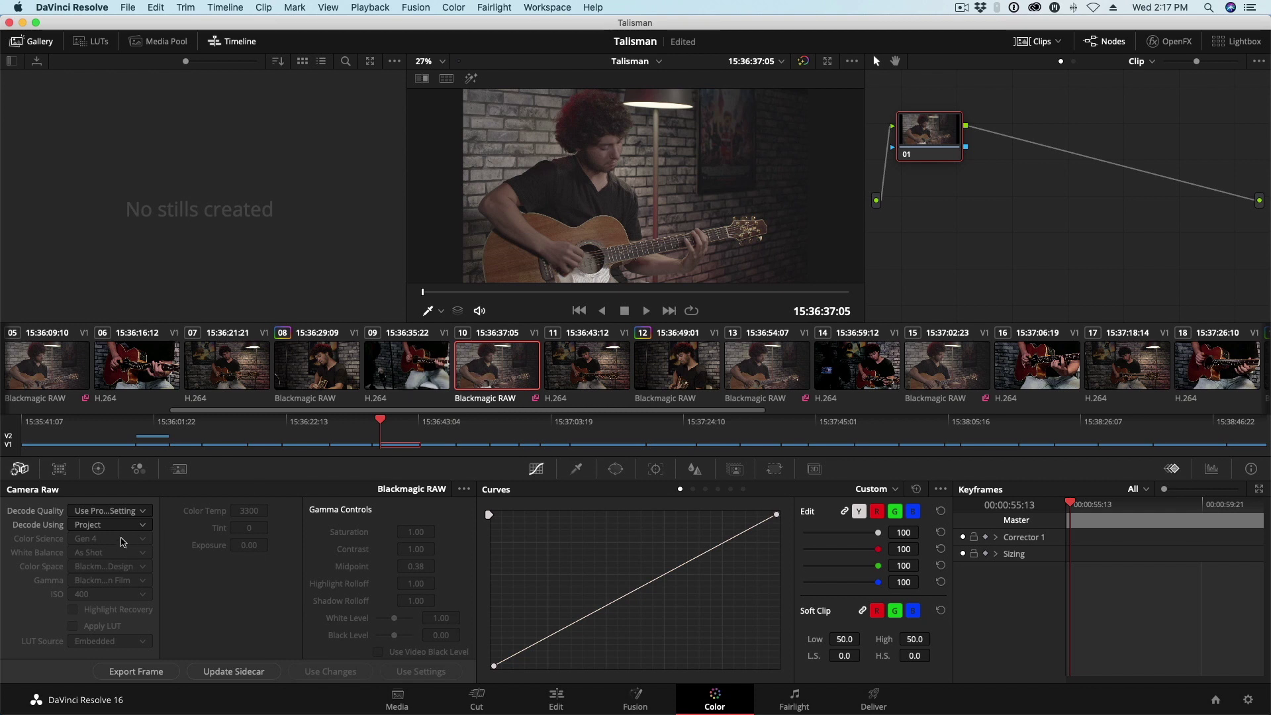
pyautogui.click(117, 529)
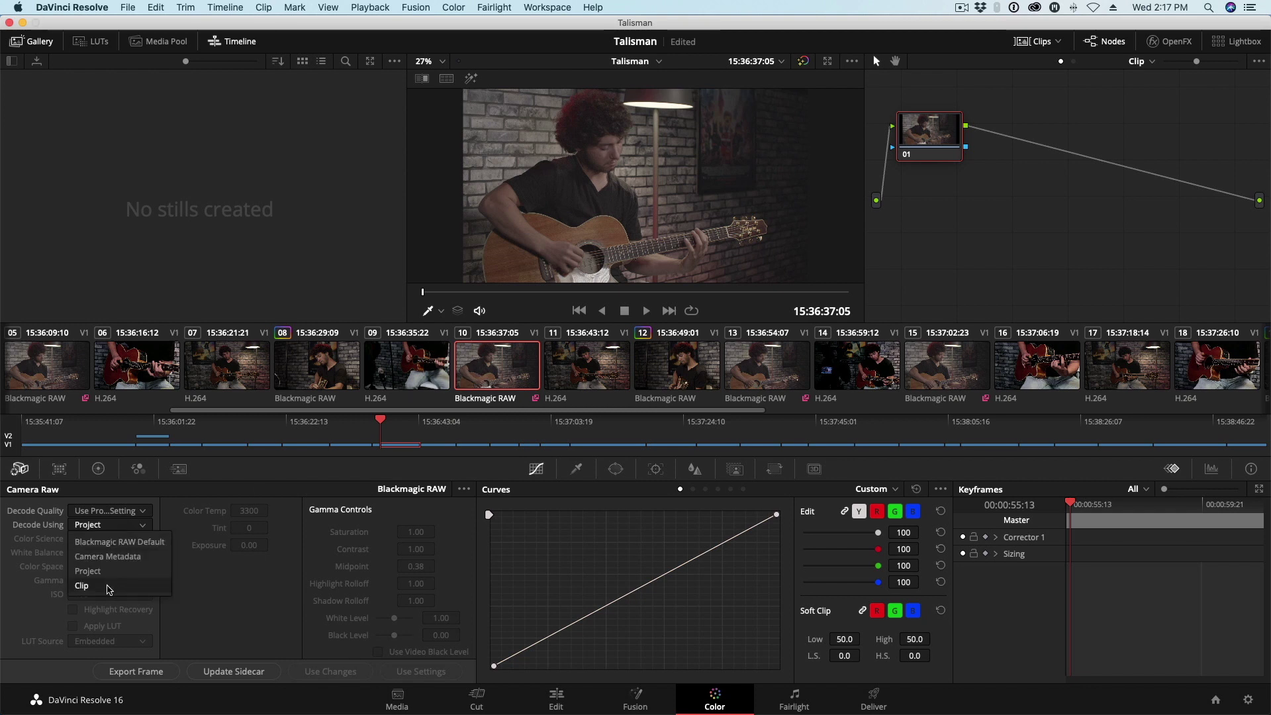
pyautogui.click(106, 588)
pyautogui.click(113, 567)
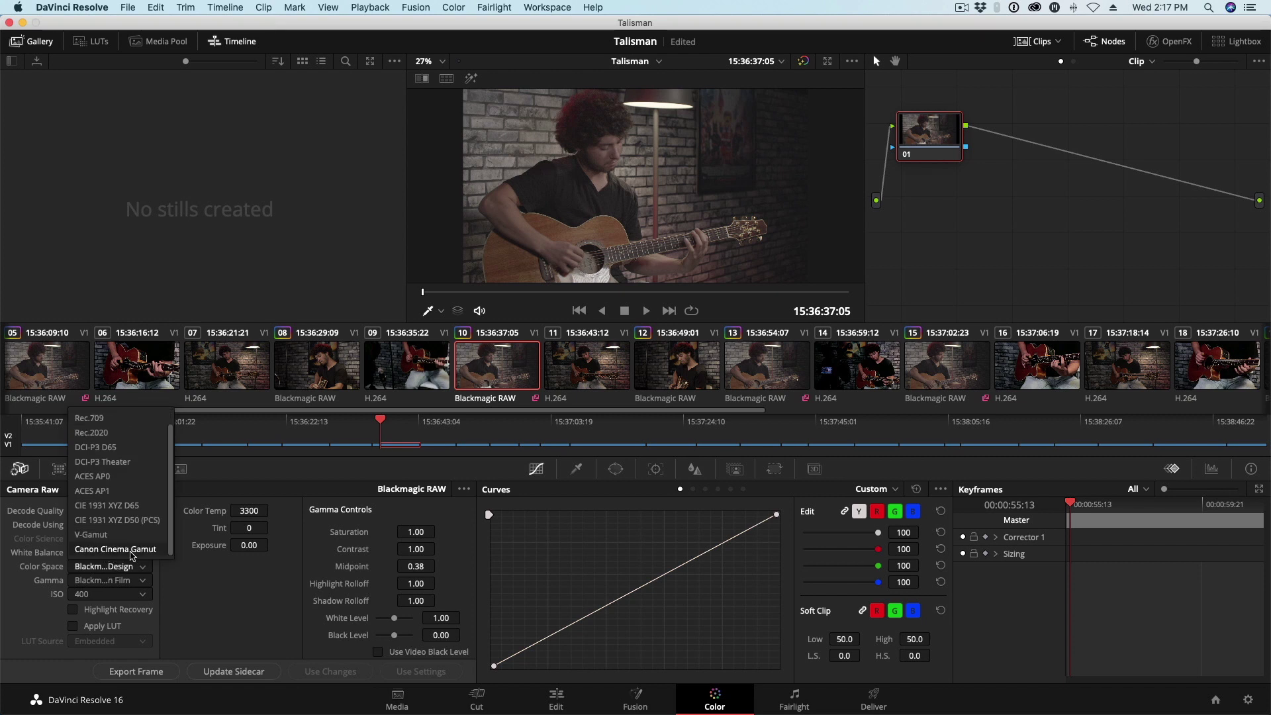
pyautogui.click(131, 549)
pyautogui.click(112, 580)
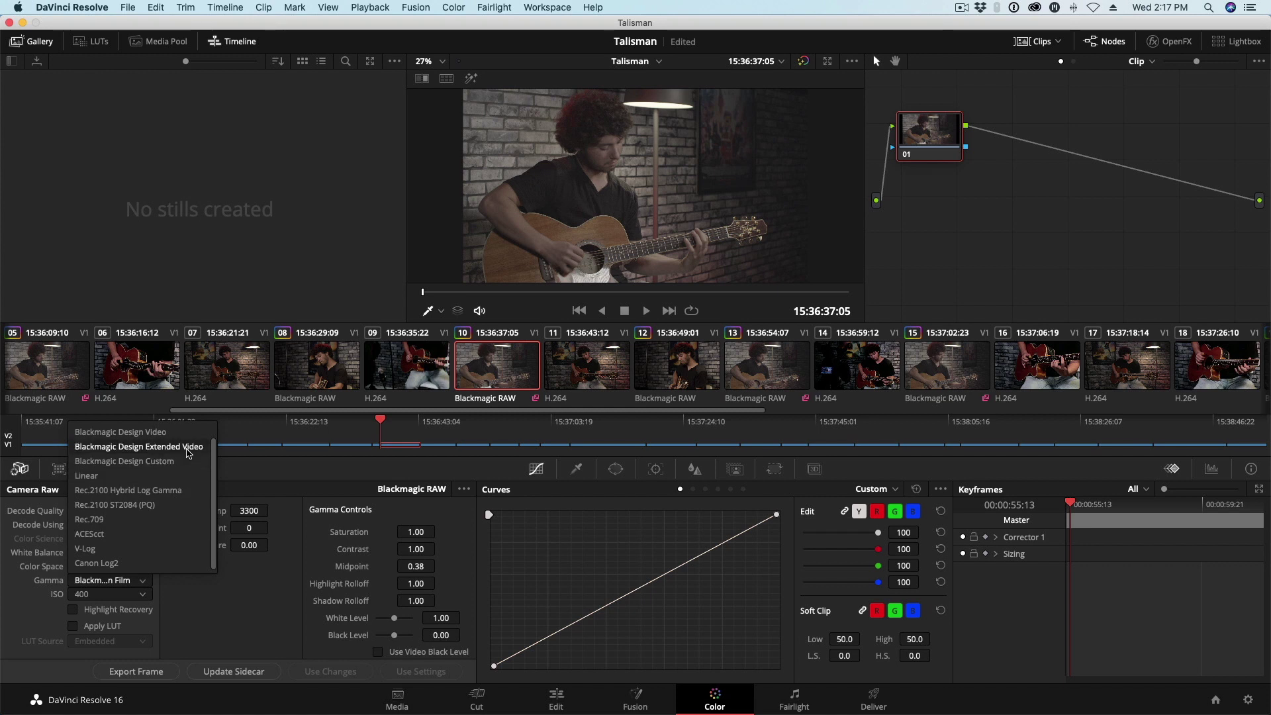
pyautogui.click(189, 447)
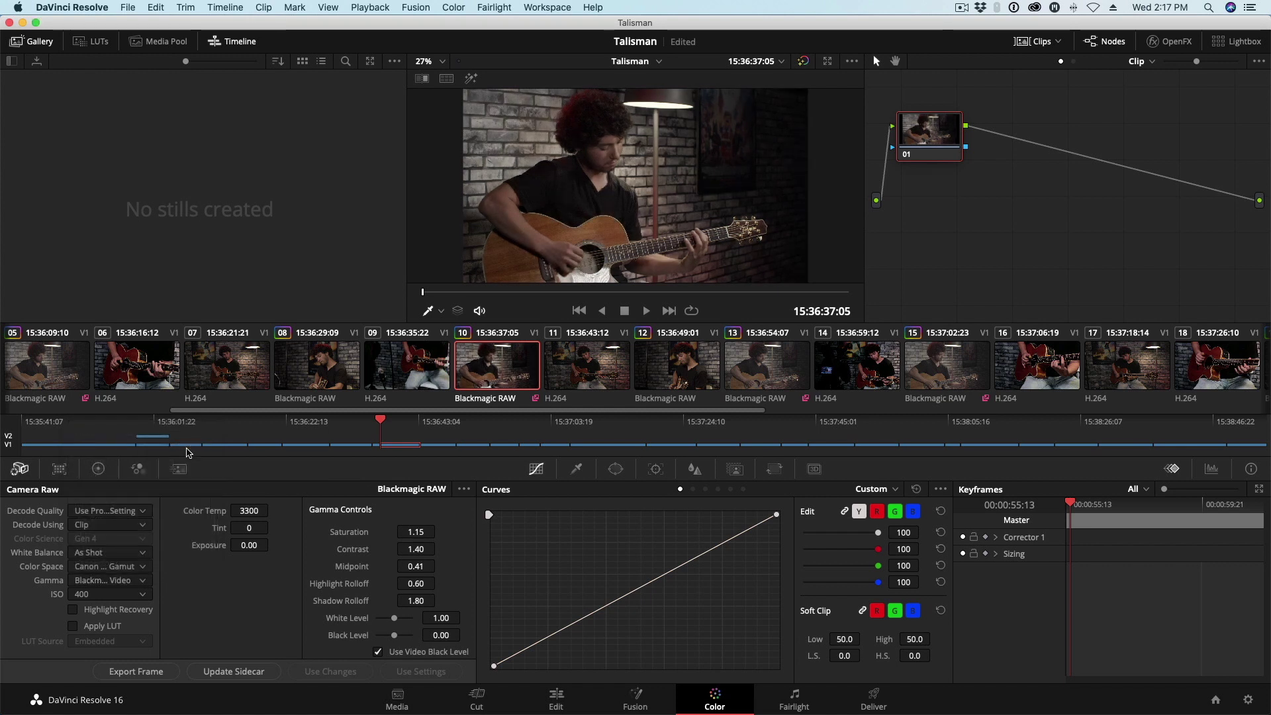
# - Step through clips 11, 12, 11 and back to 10 to compare their decode settings
pyautogui.click(639, 364)
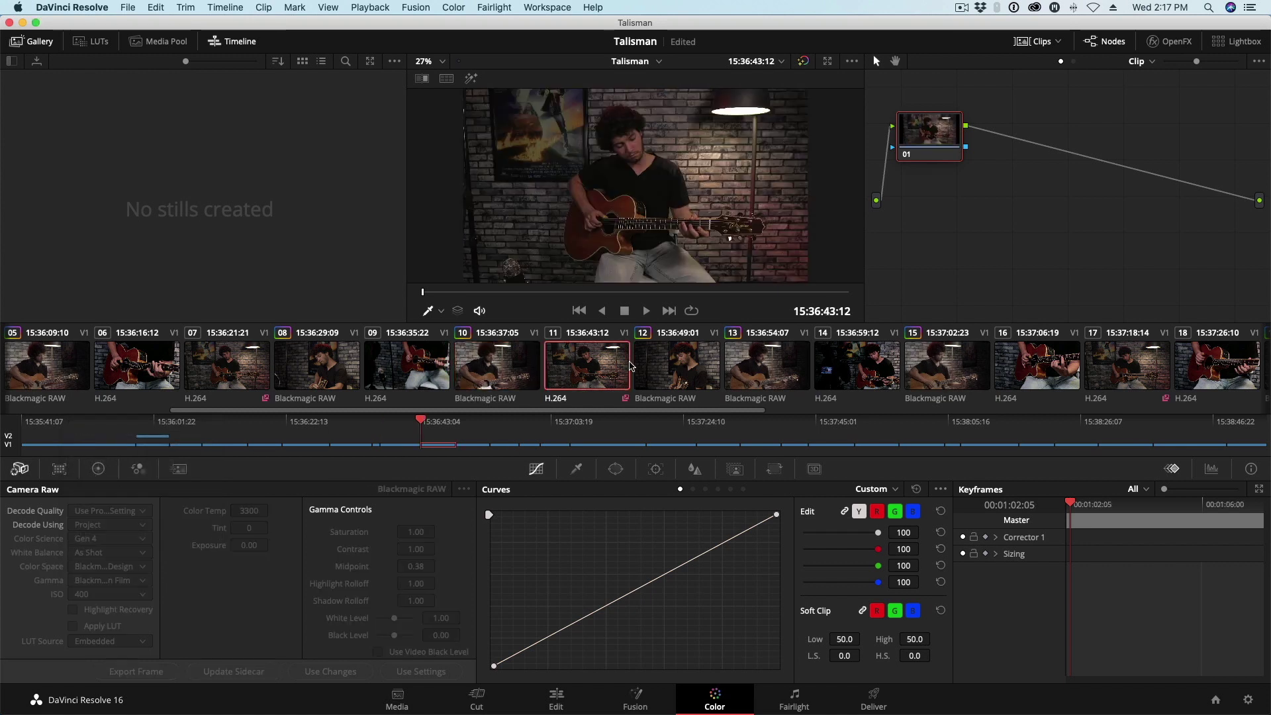
pyautogui.click(672, 363)
pyautogui.click(594, 362)
pyautogui.click(503, 363)
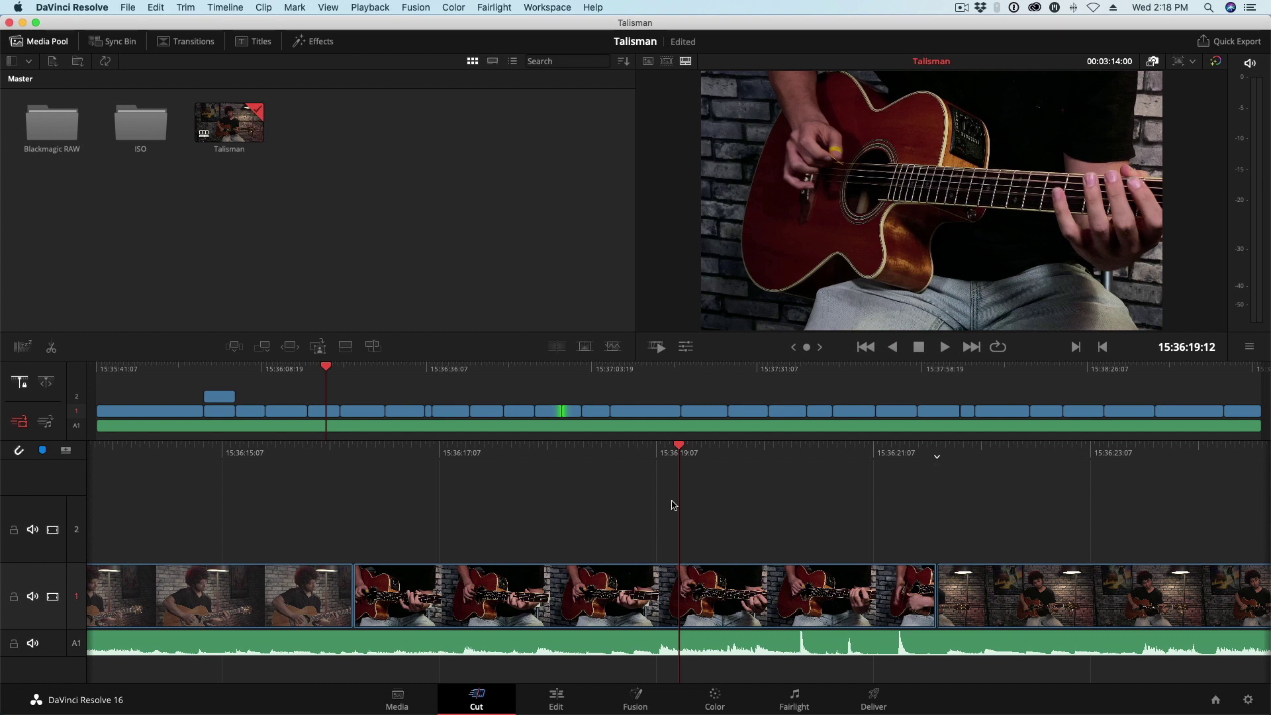
# - Mark an out point at the edit after the guitar close-up, review it, and show the Sync Bin
pyautogui.moveTo(728, 448); pyautogui.dragTo(741, 448)
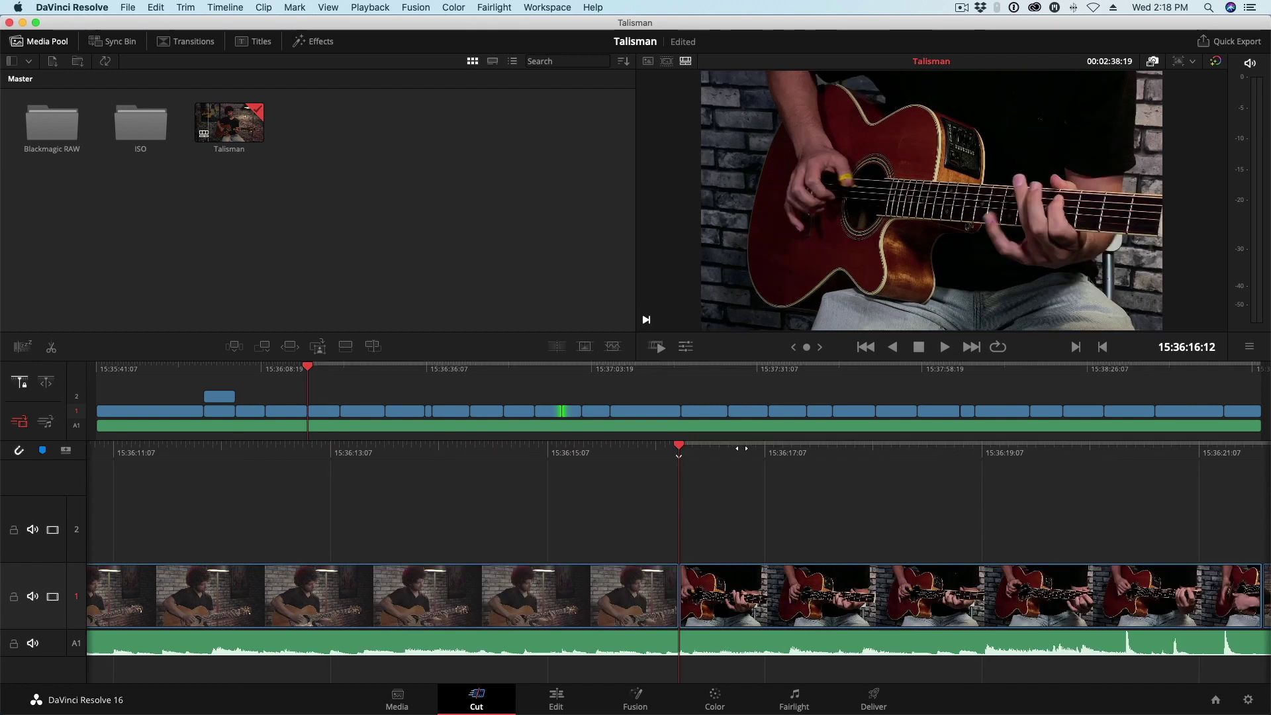
pyautogui.press('Down')
pyautogui.press('o')
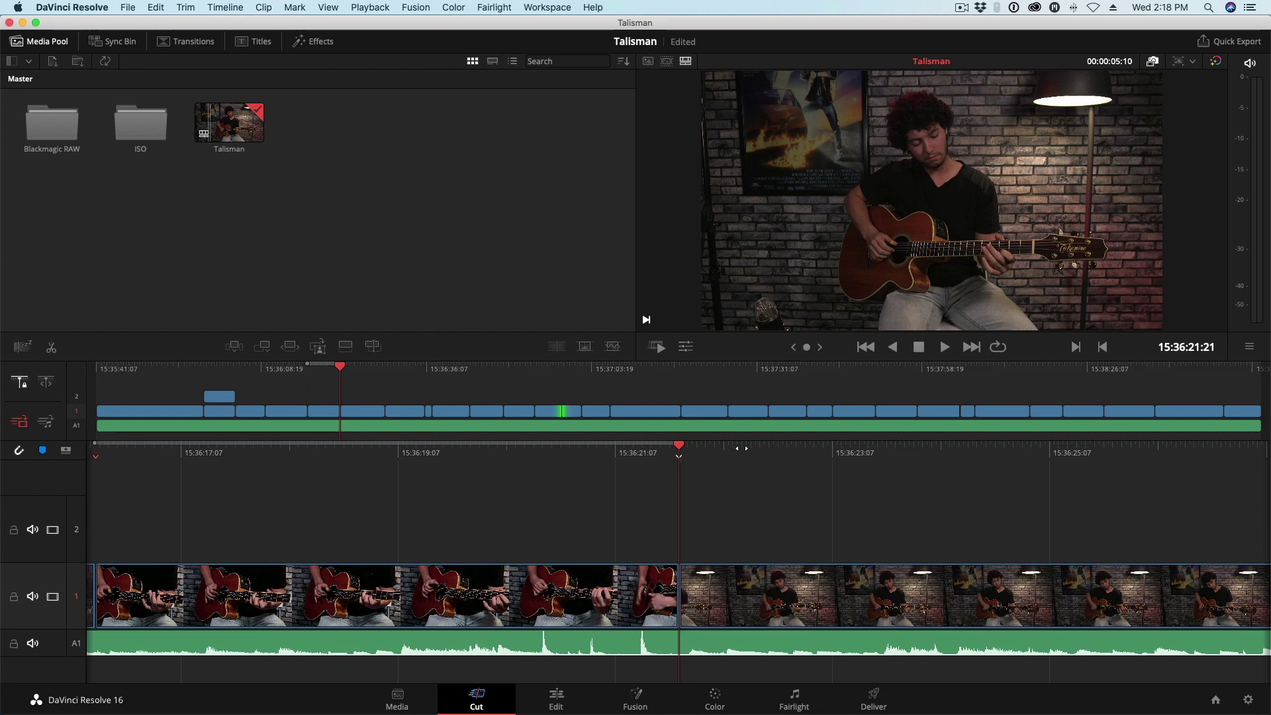
pyautogui.press('j')
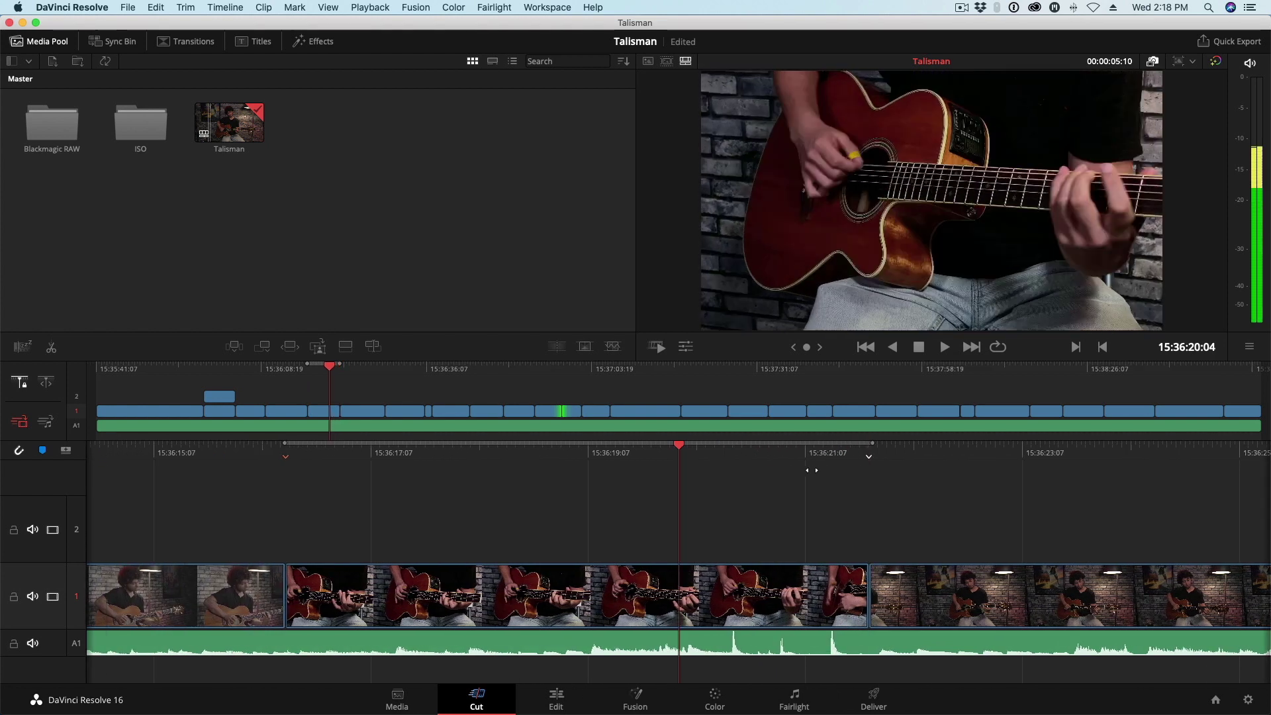
pyautogui.press('k')
pyautogui.click(126, 44)
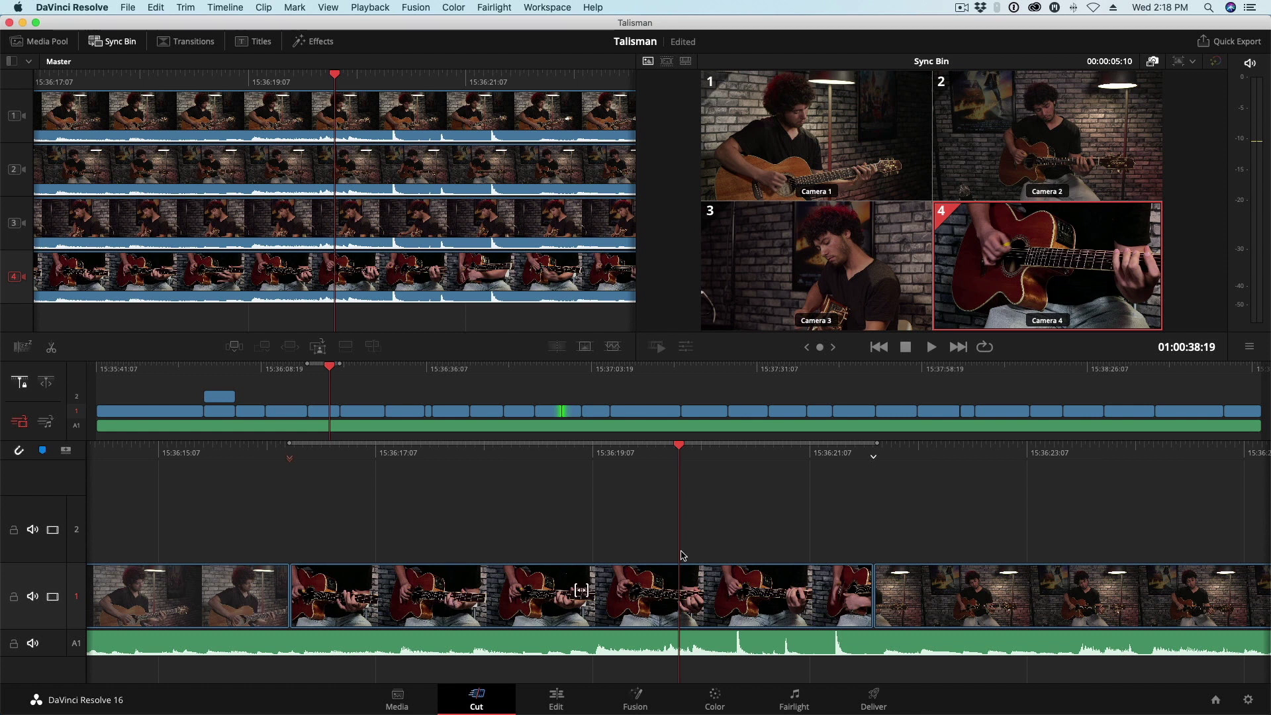
# - Place the Camera 3 angle on track V2 over the guitar close-up and scrub back
pyautogui.click(806, 304)
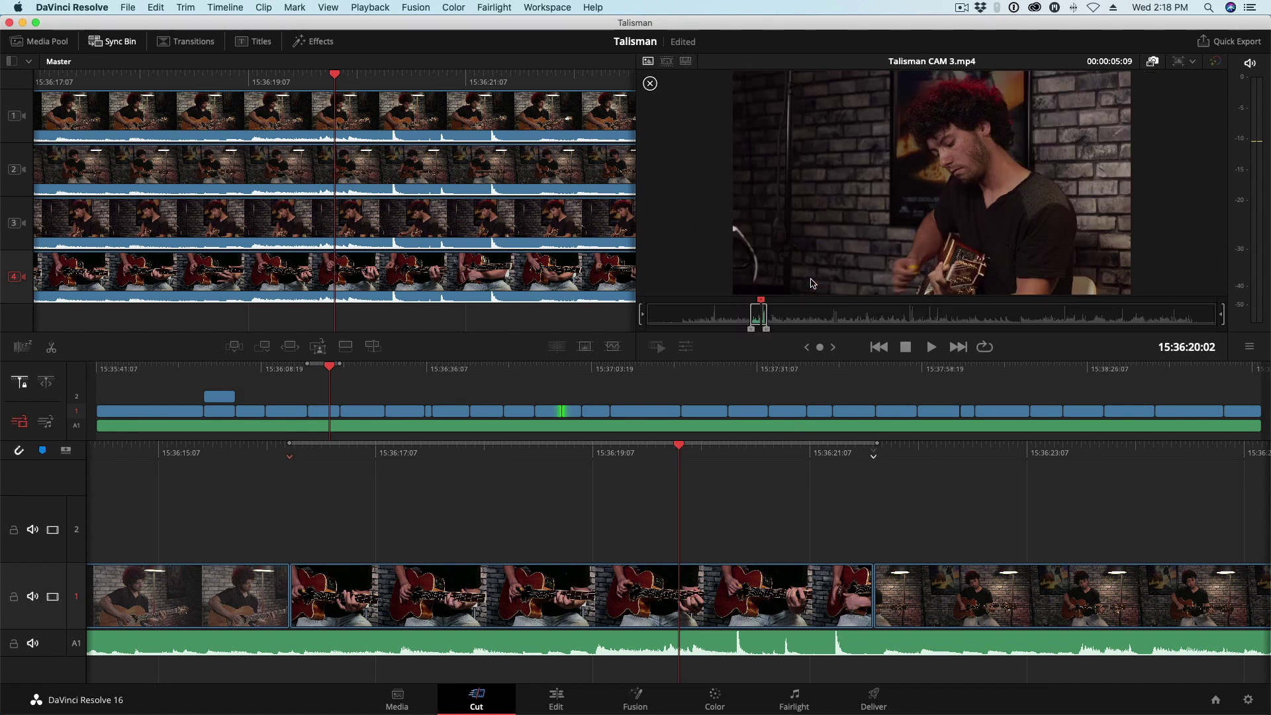
pyautogui.click(346, 348)
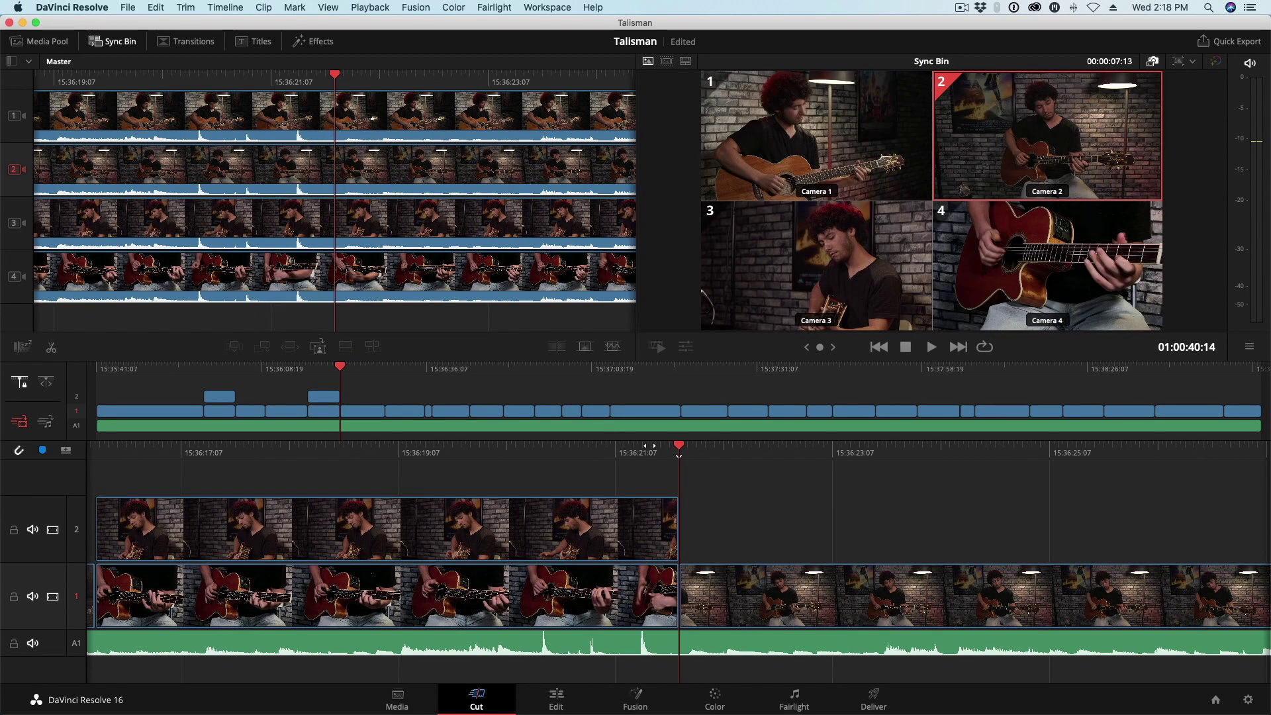
pyautogui.moveTo(611, 455); pyautogui.dragTo(961, 448)
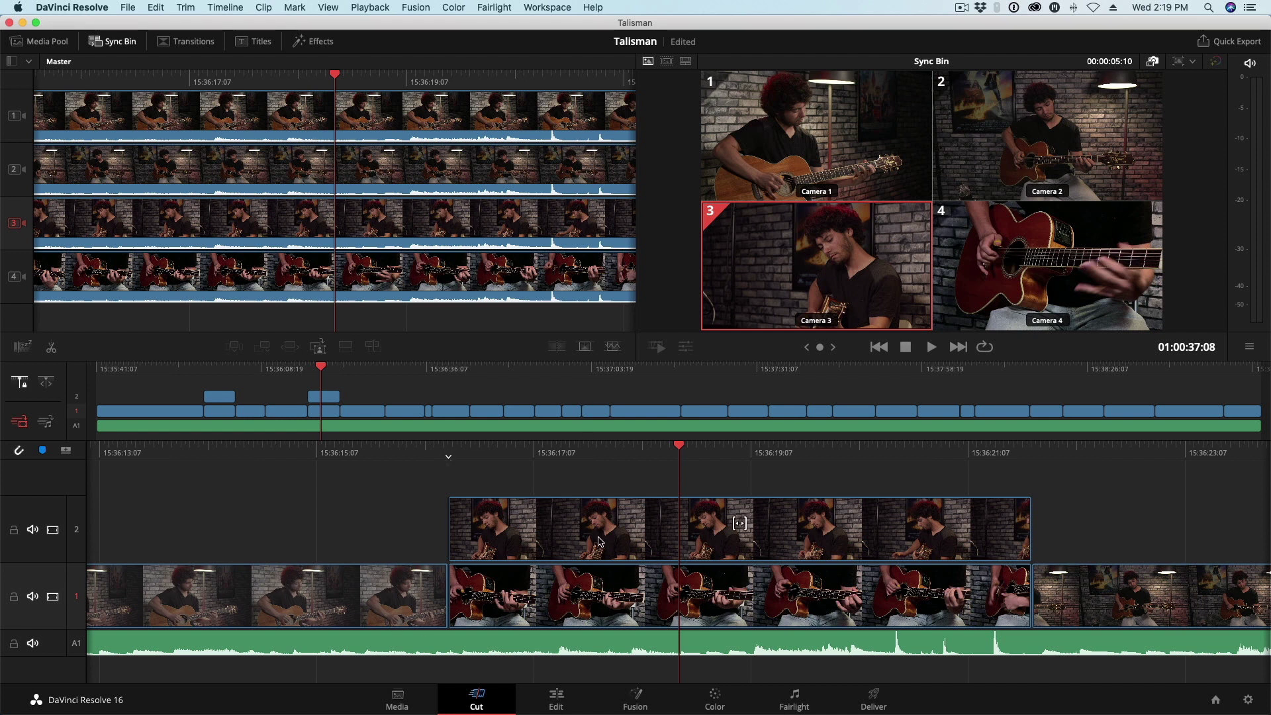
# - Back in the timeline, scrub the Camera 3 overlay section with grades bypassed to compare shots
pyautogui.click(686, 62)
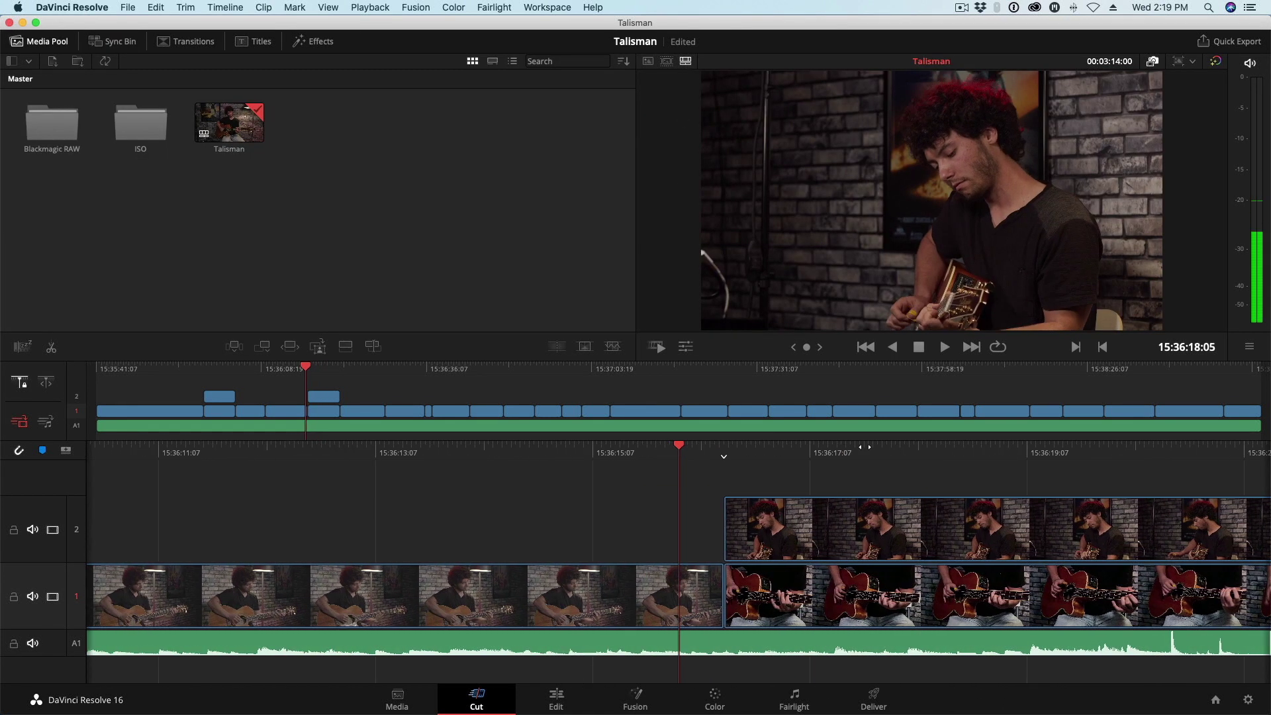
pyautogui.moveTo(864, 446); pyautogui.dragTo(559, 463)
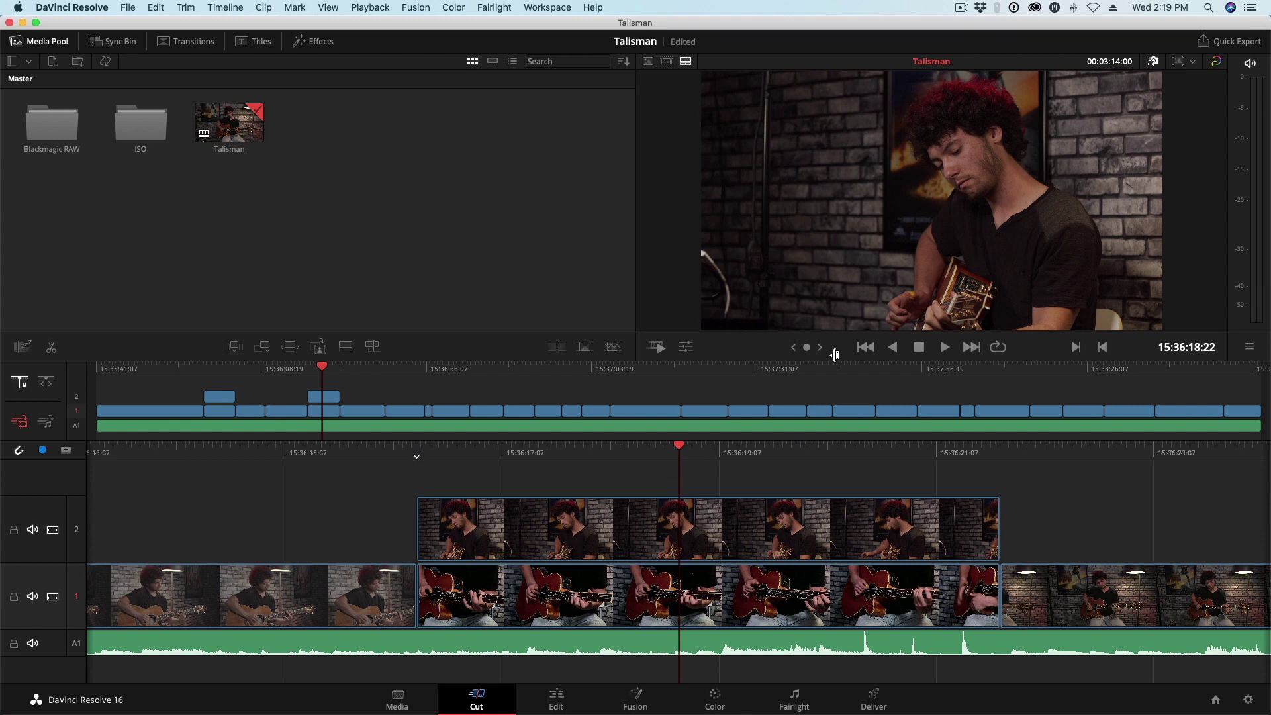
pyautogui.click(1154, 64)
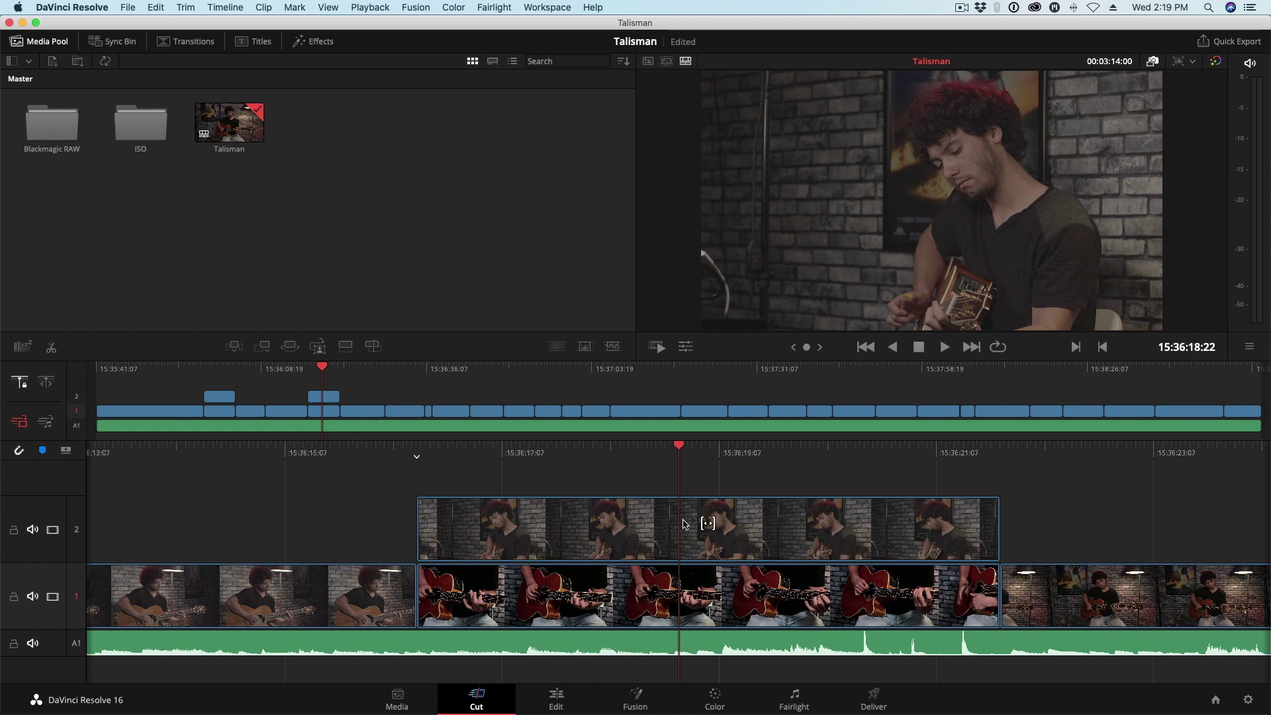
pyautogui.moveTo(553, 453); pyautogui.dragTo(597, 495)
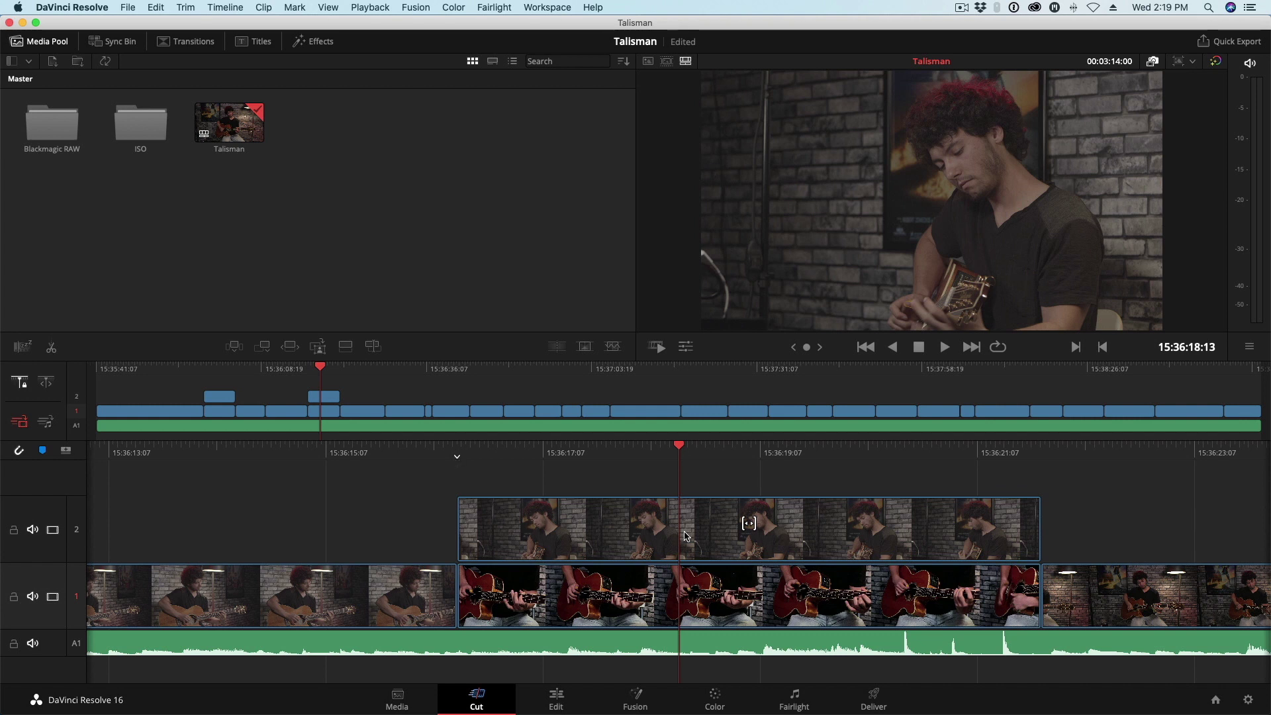
# - Delete the Camera 3 clip from V2 and choose Ultra HD timeline resolution
pyautogui.press('Delete')
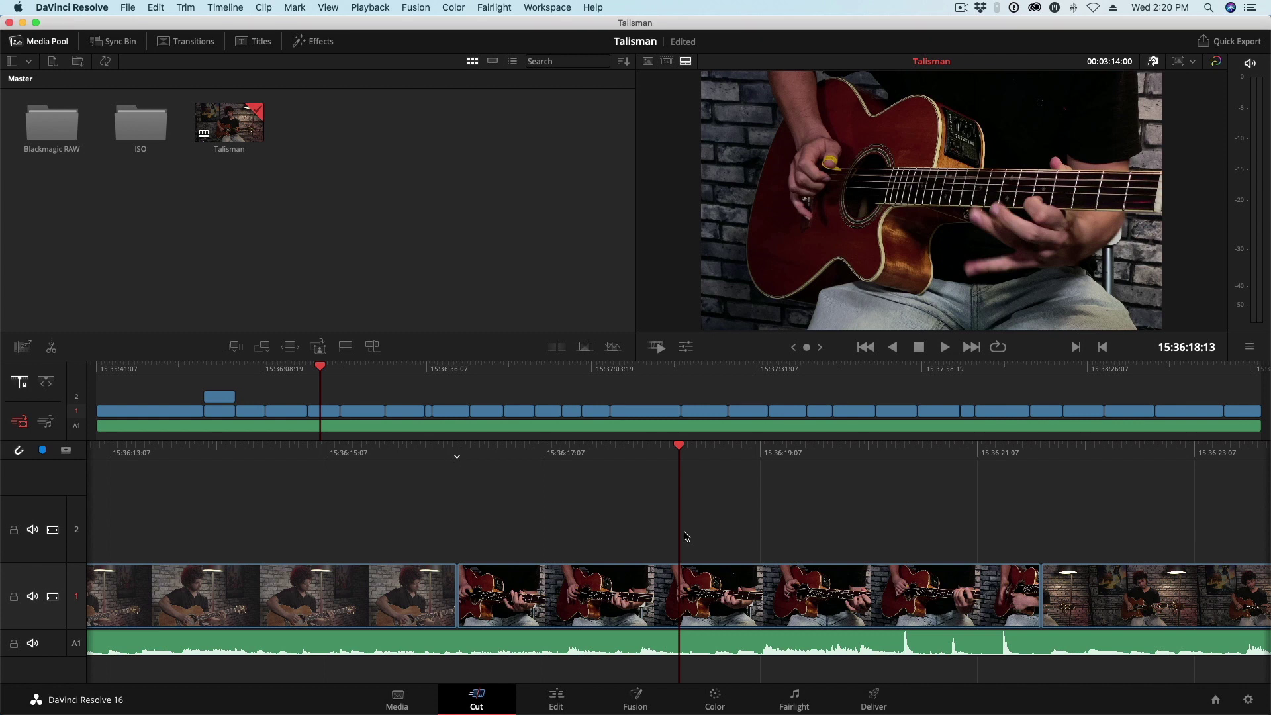
pyautogui.hscroll(-5, 867, 483)
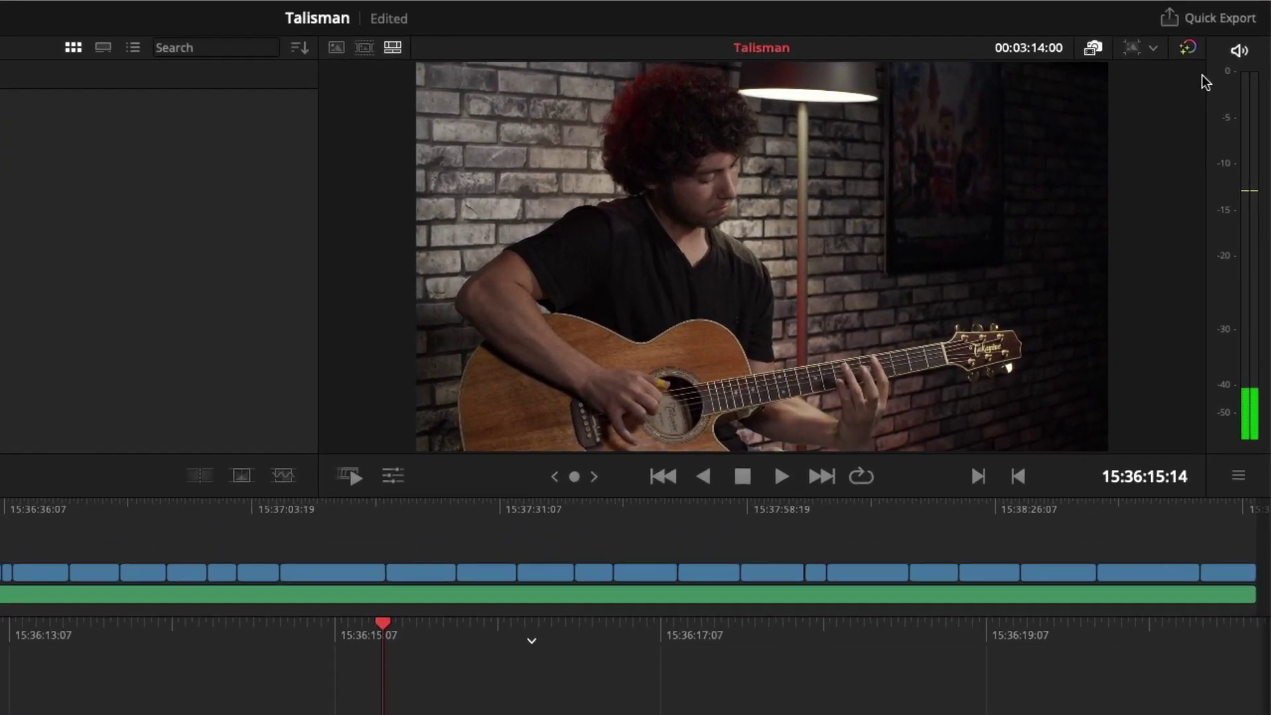
pyautogui.click(1153, 49)
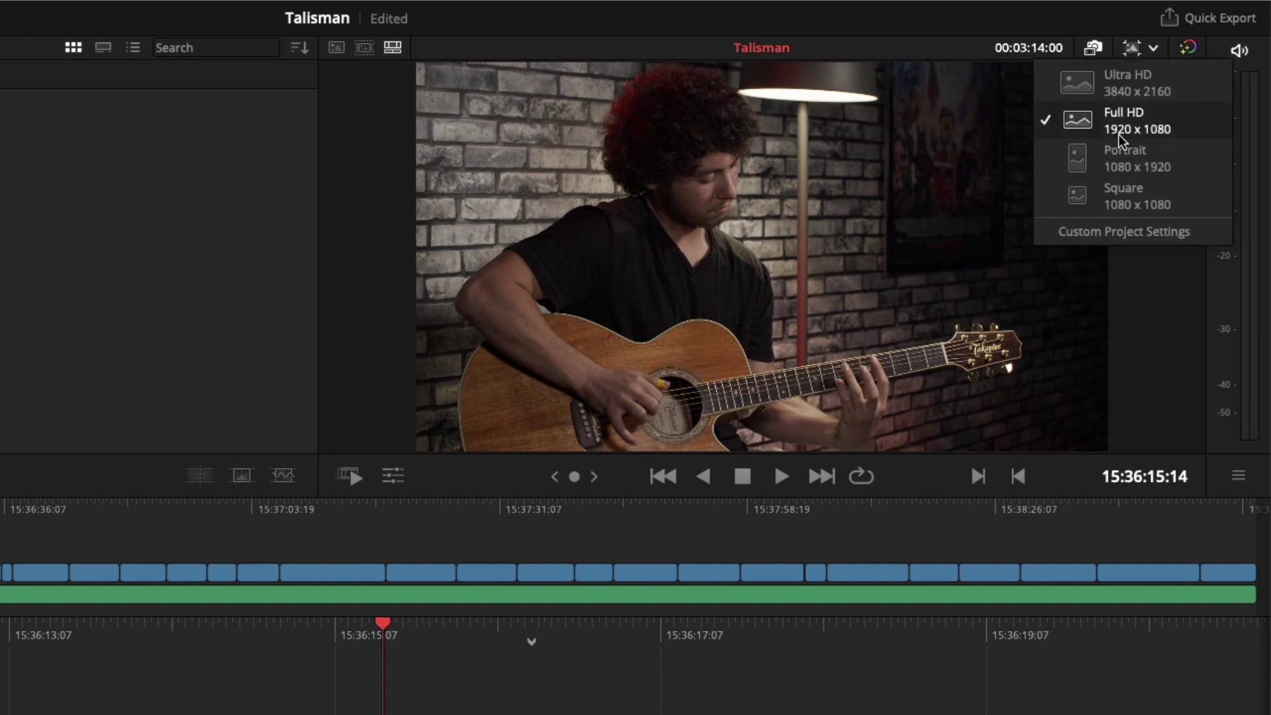
pyautogui.click(1182, 86)
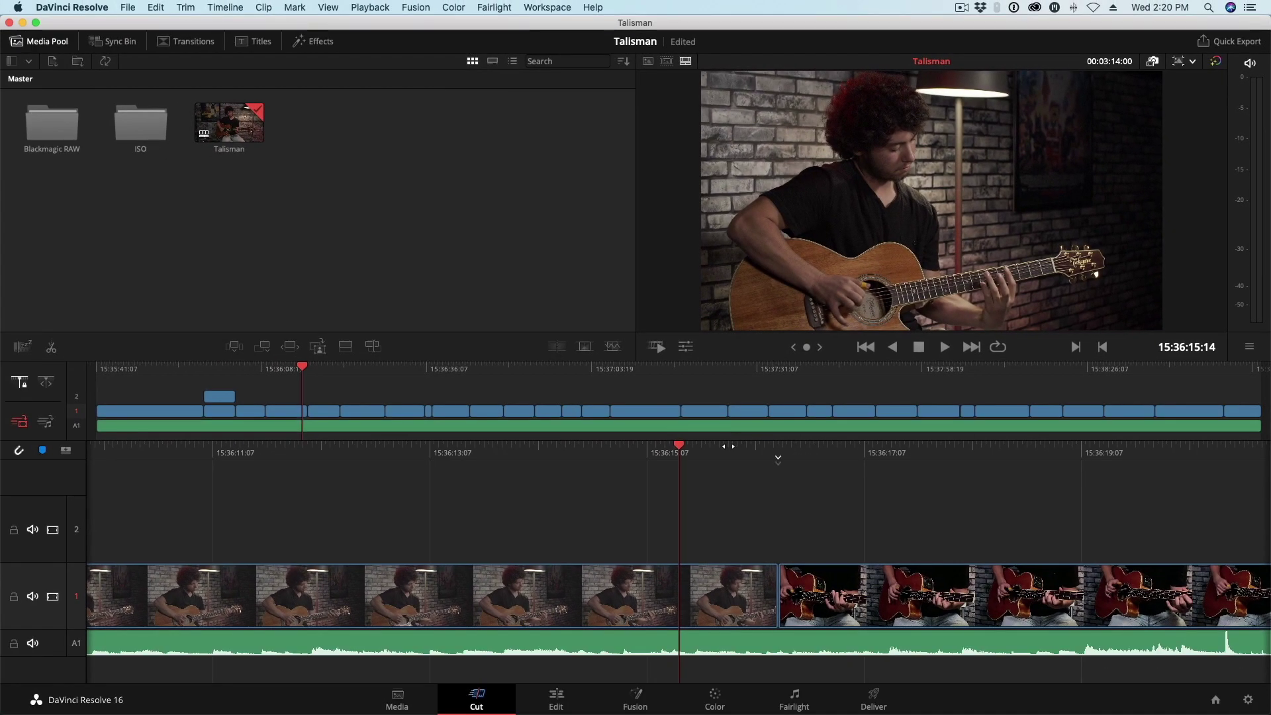
# - Play back the edit to the wide shot, then pick Full HD 1920 x 1080 timeline resolution
pyautogui.press('space')
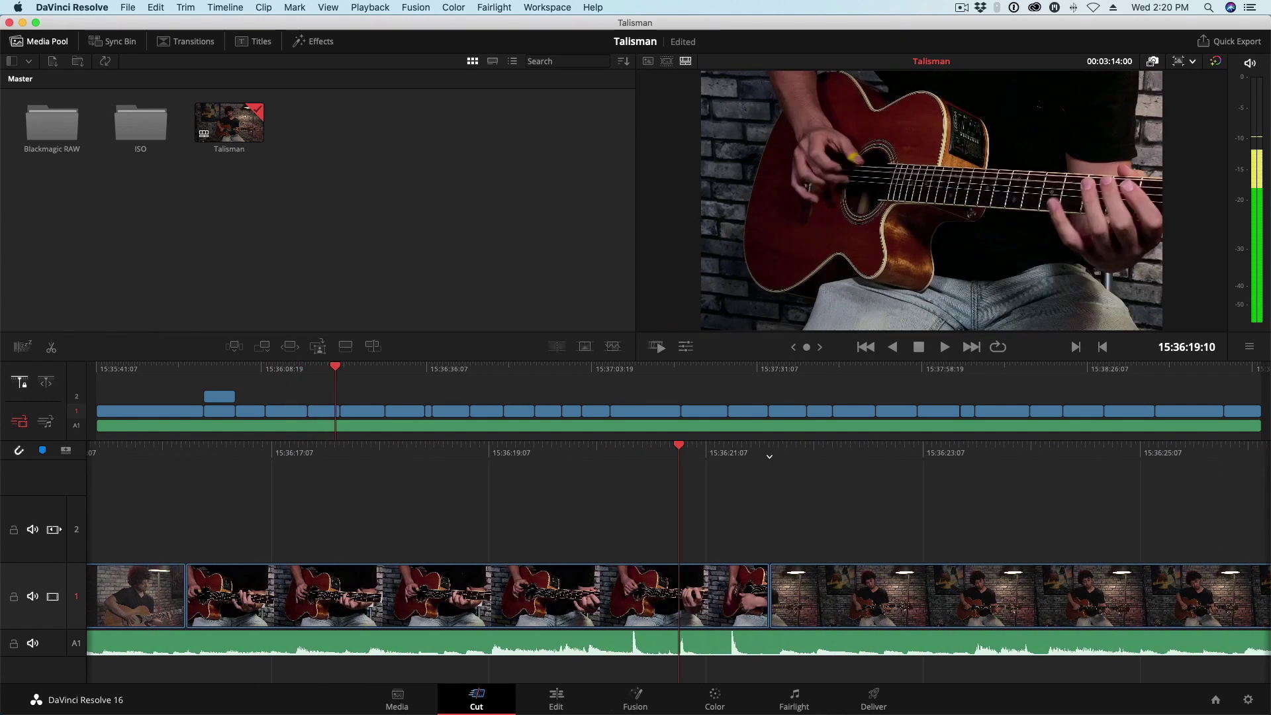
pyautogui.press('space')
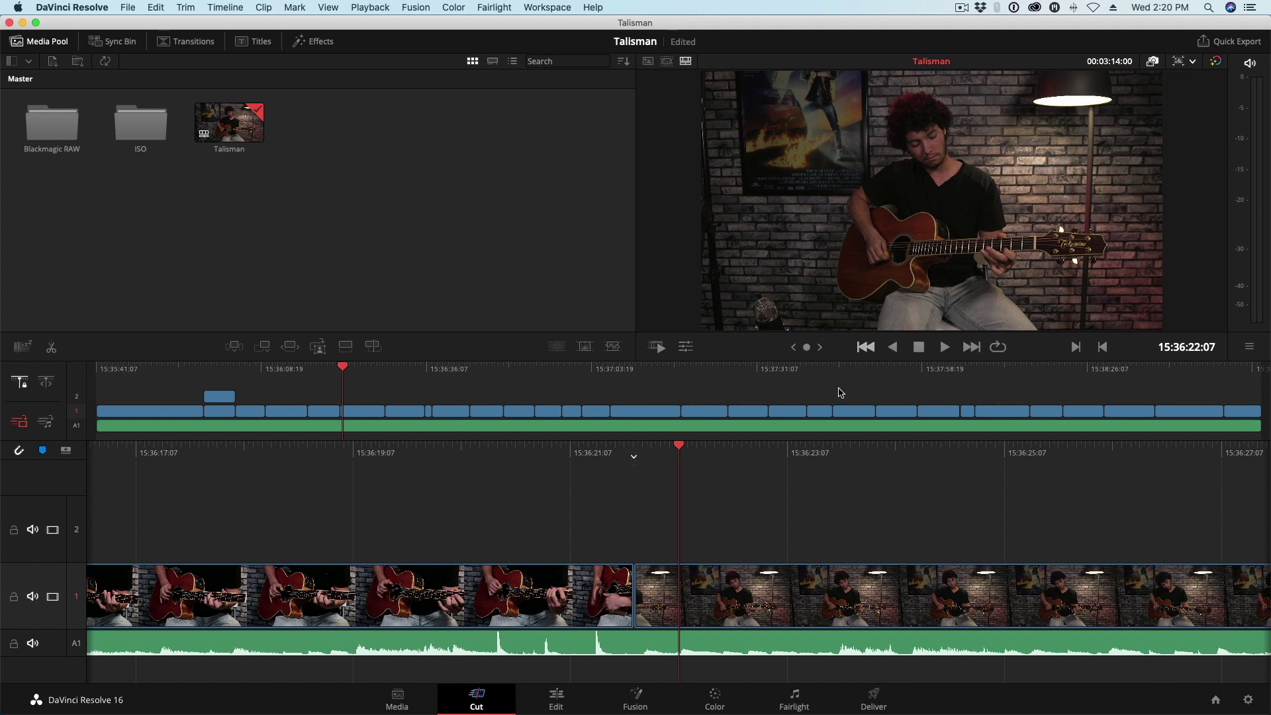
pyautogui.moveTo(722, 453); pyautogui.dragTo(695, 465)
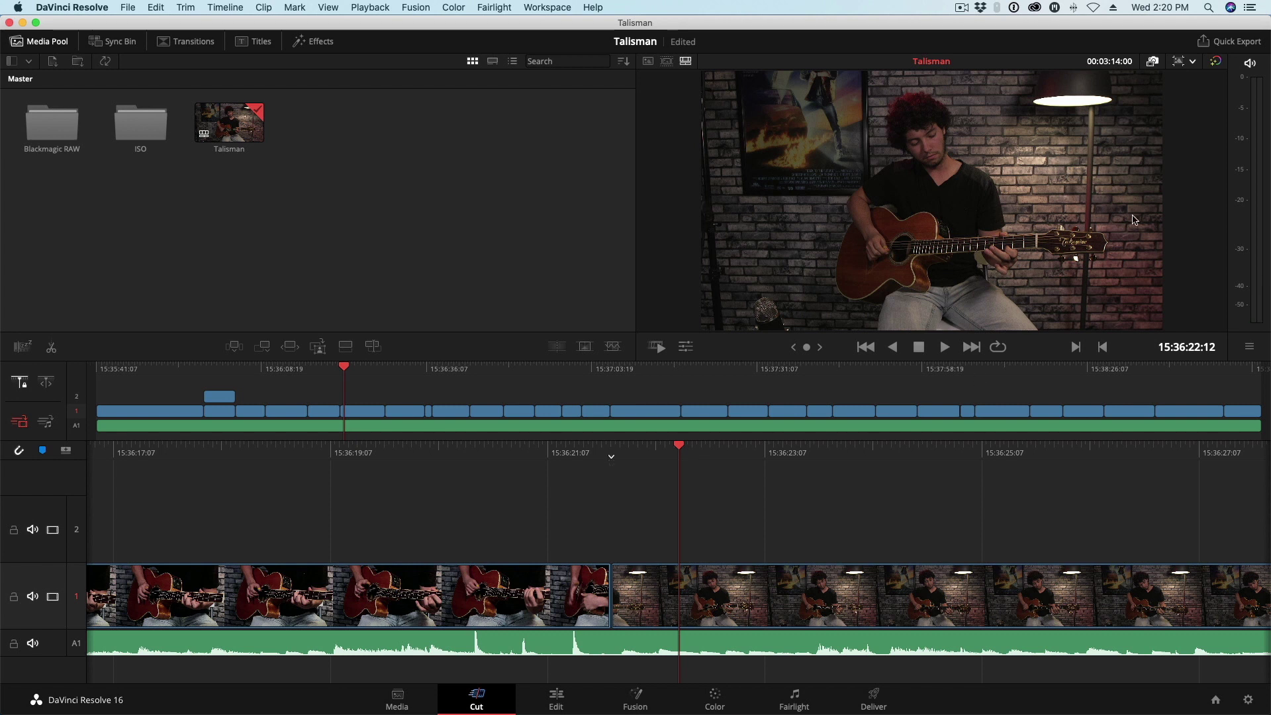
pyautogui.click(1192, 63)
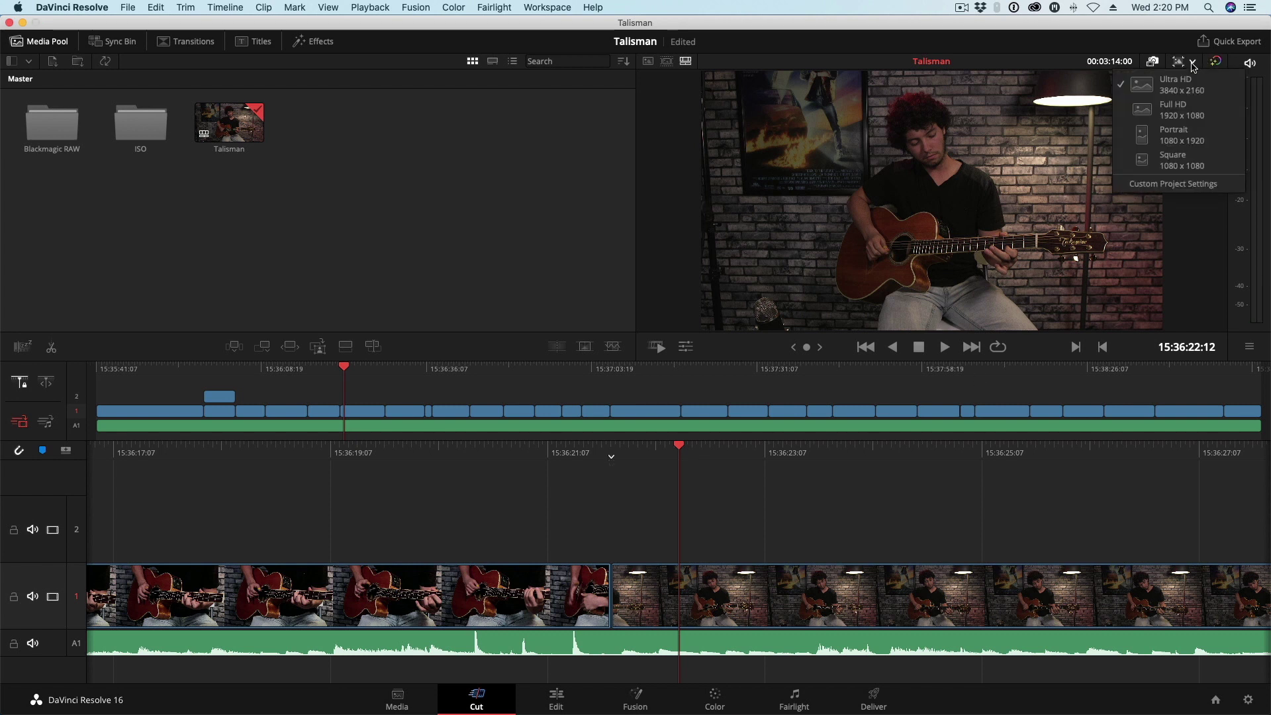
pyautogui.click(1209, 114)
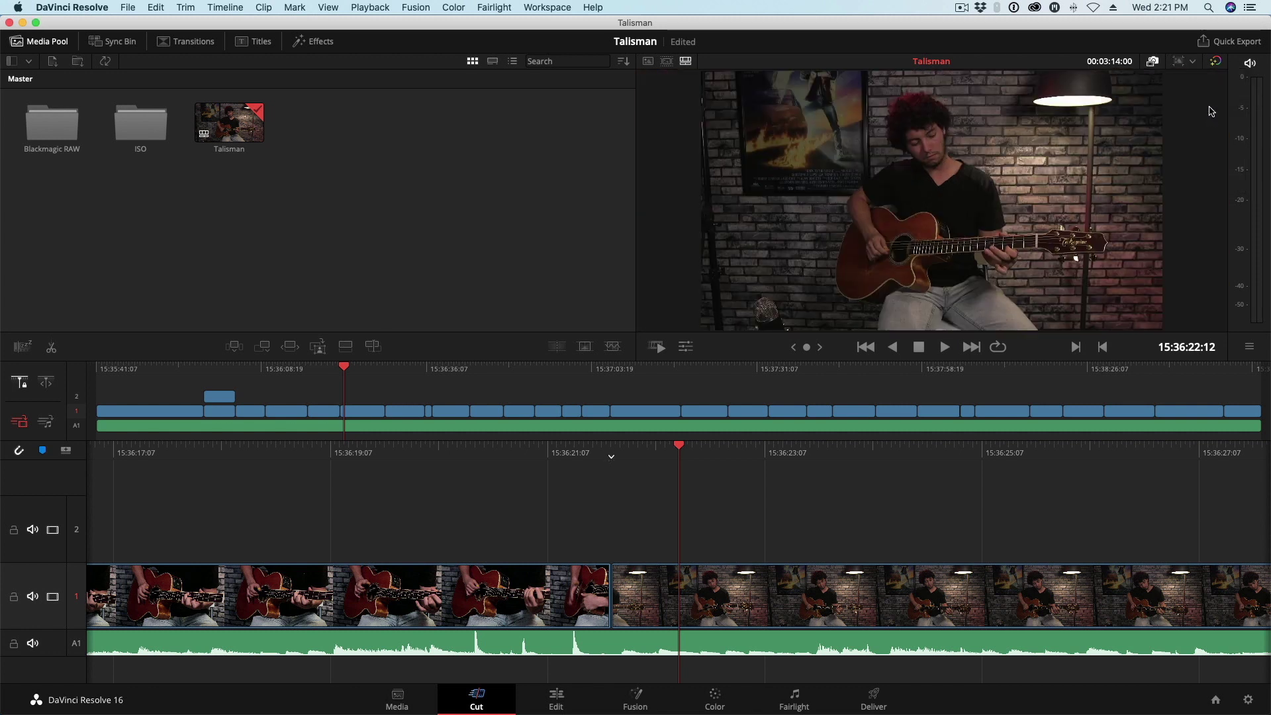